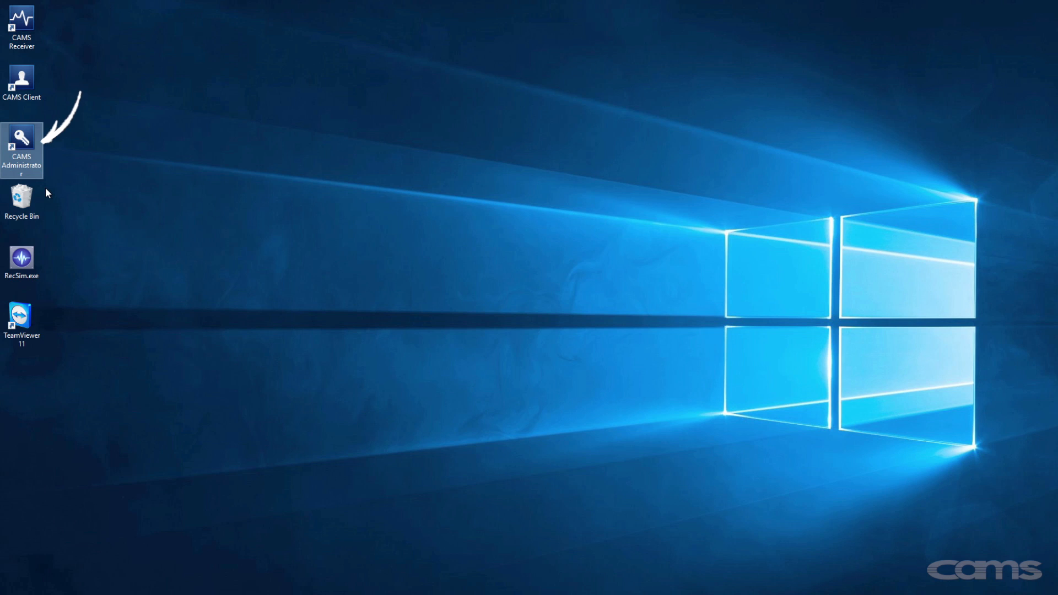
# - Launch CAMS Administrator 9.0.6 from its desktop shortcut
pyautogui.doubleClick(22, 141)
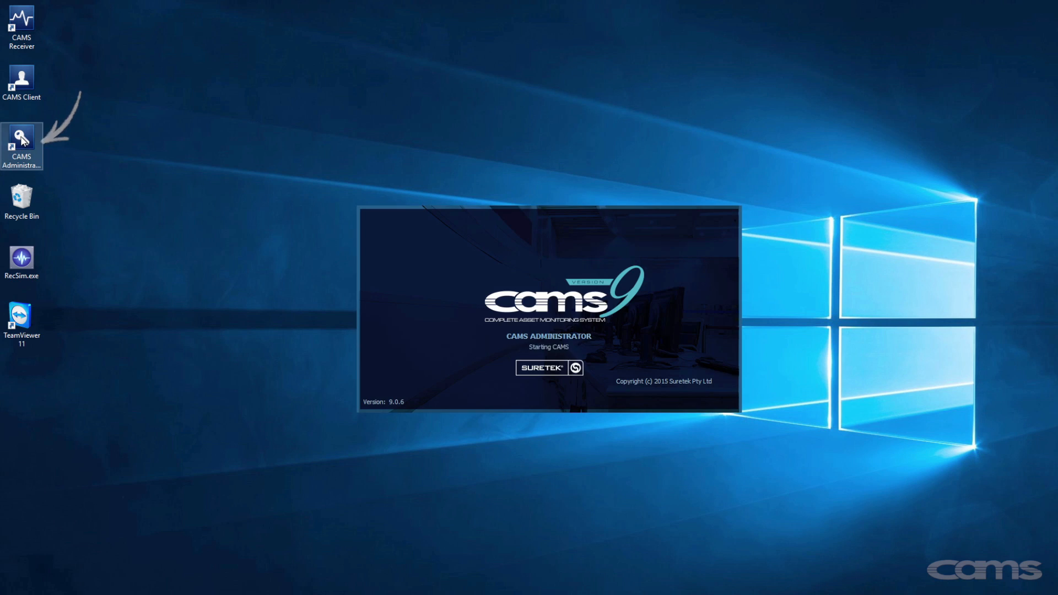
# - Log in as admin with the account password and bring up the Find Asset Details lookup
pyautogui.write('admin')
pyautogui.press('Tab')
pyautogui.write('#####')
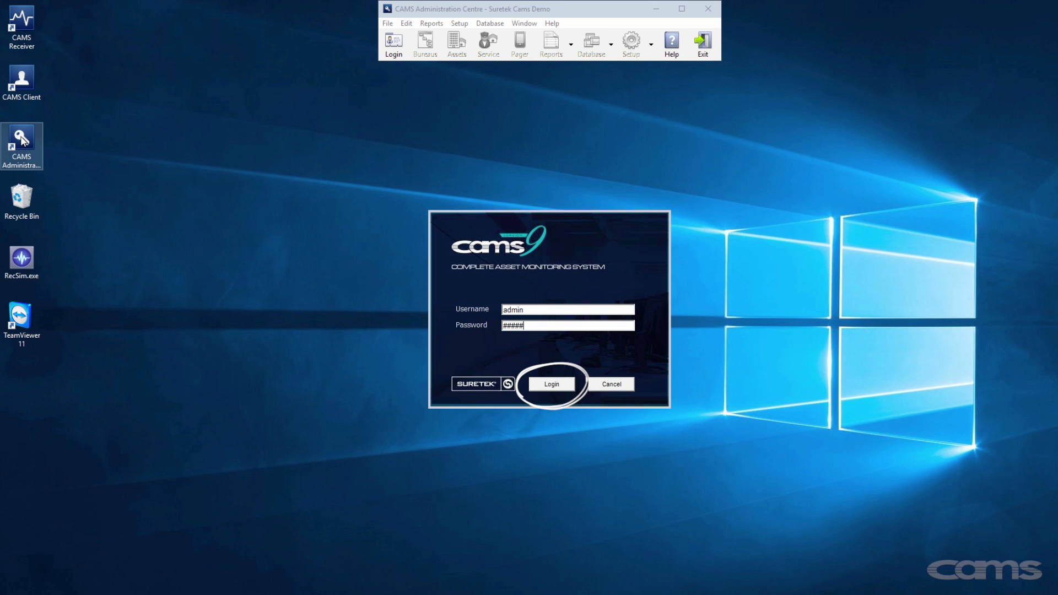
pyautogui.press('Return')
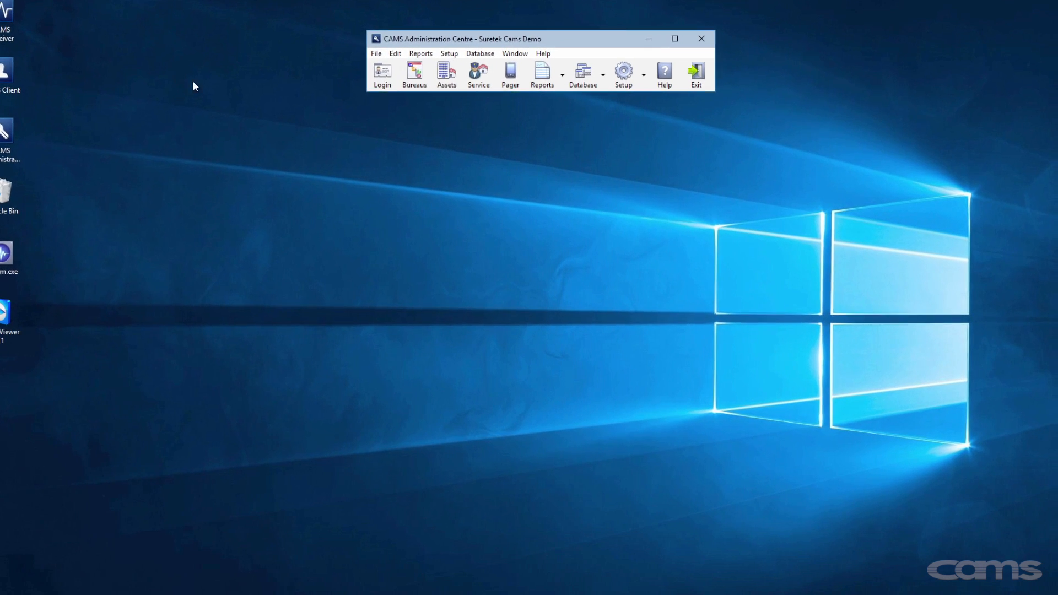
pyautogui.click(446, 73)
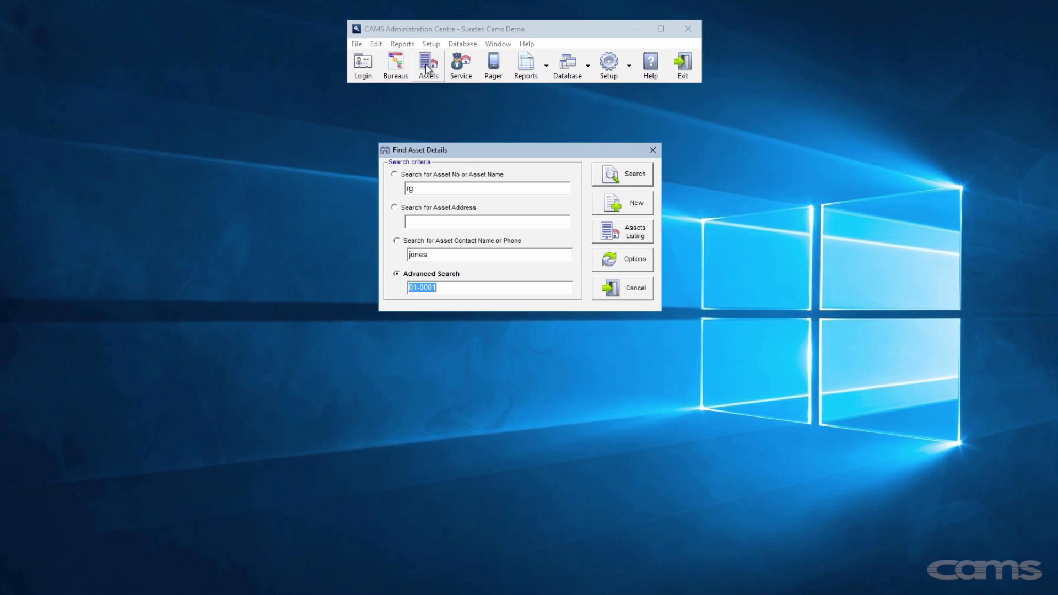
# - Start a new asset under the Club Security bureau and account, Commercial Supervised, with no template
pyautogui.click(637, 204)
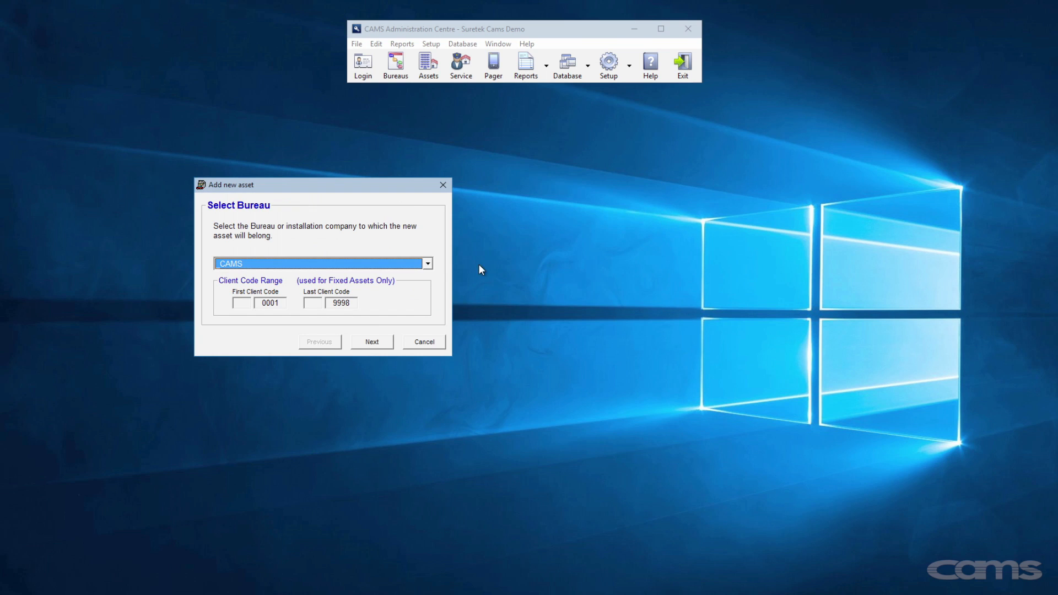
pyautogui.click(428, 264)
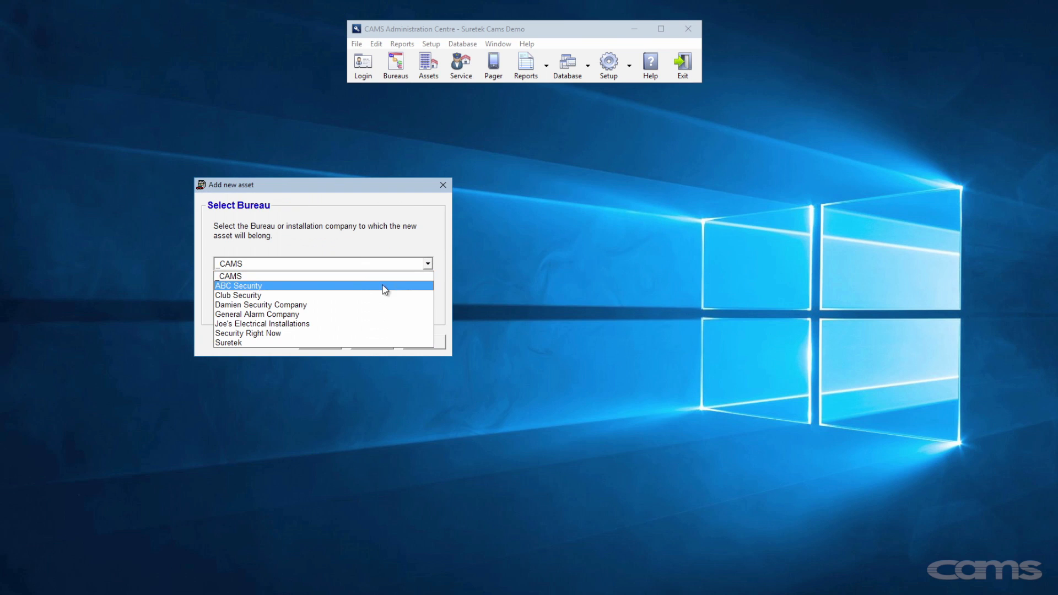
pyautogui.click(335, 296)
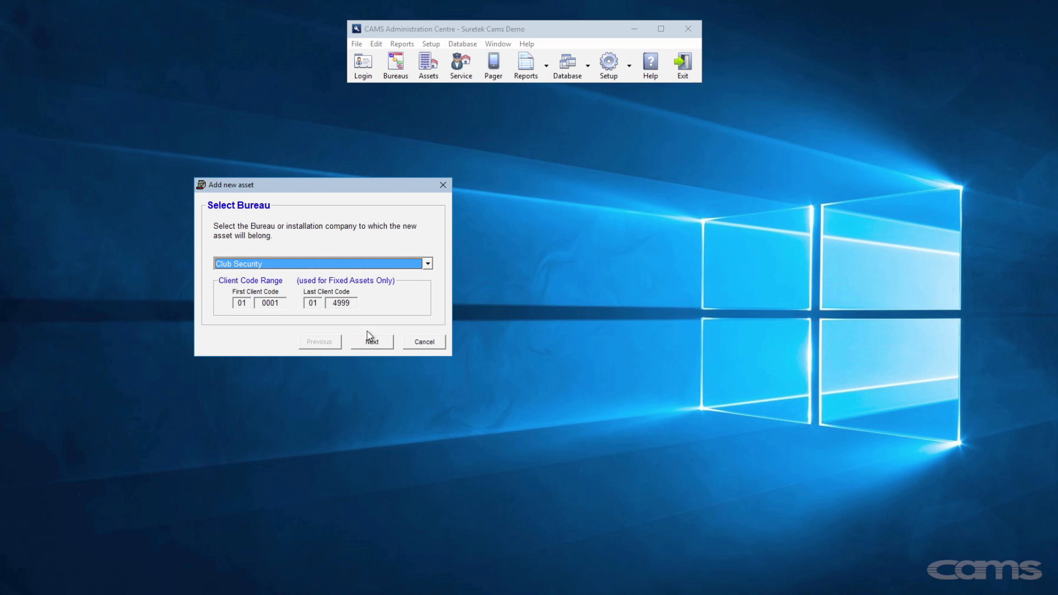
pyautogui.click(378, 343)
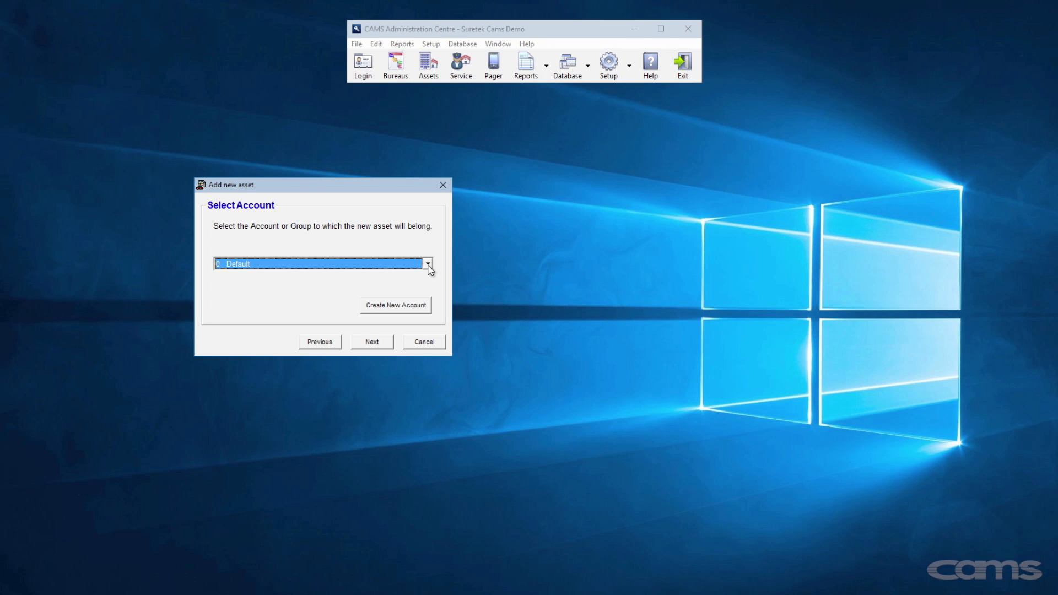
pyautogui.click(428, 264)
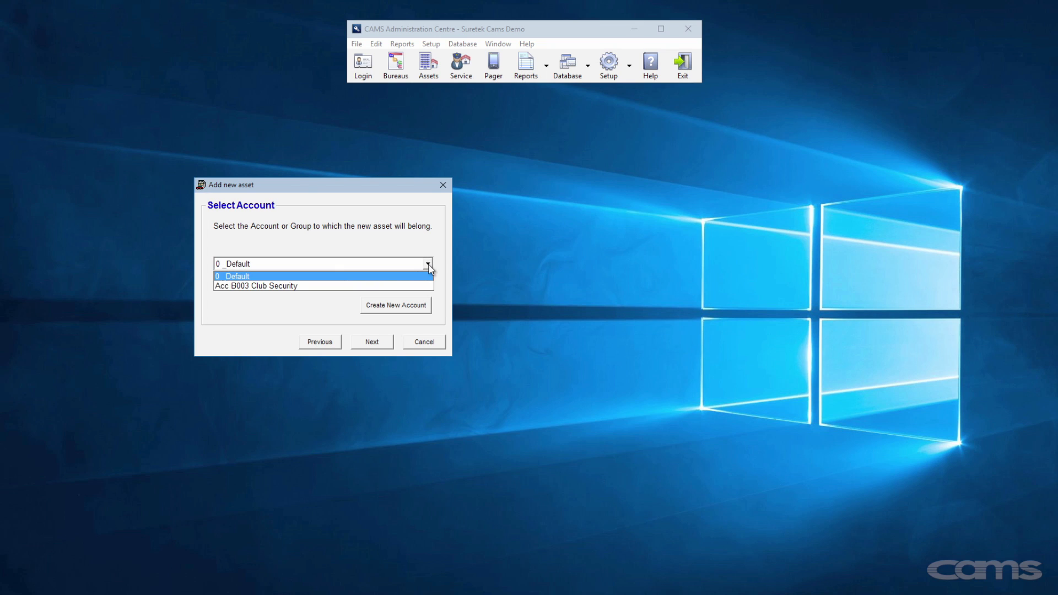
pyautogui.click(342, 287)
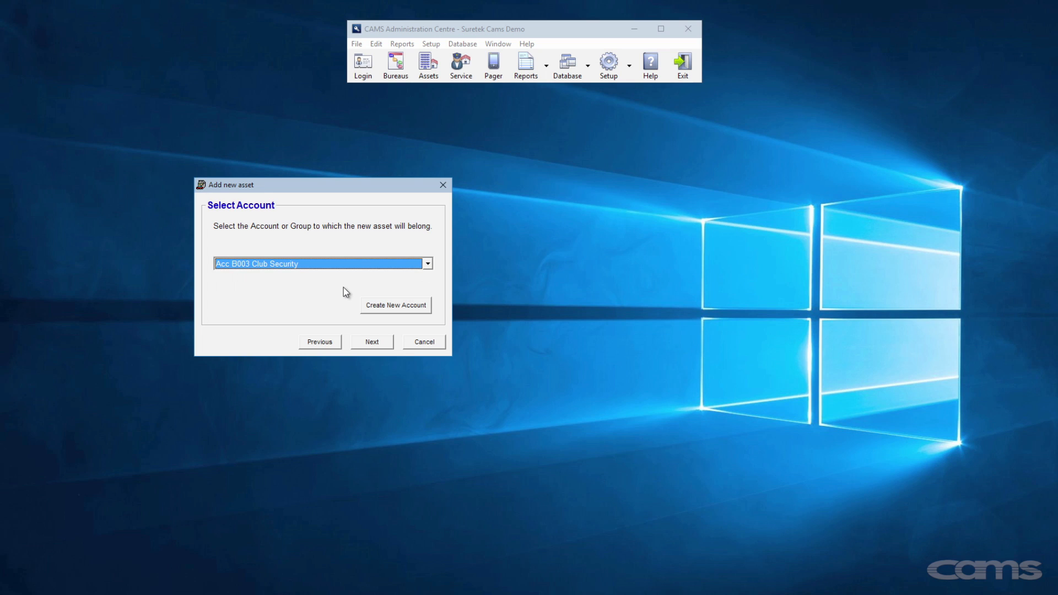
pyautogui.click(379, 341)
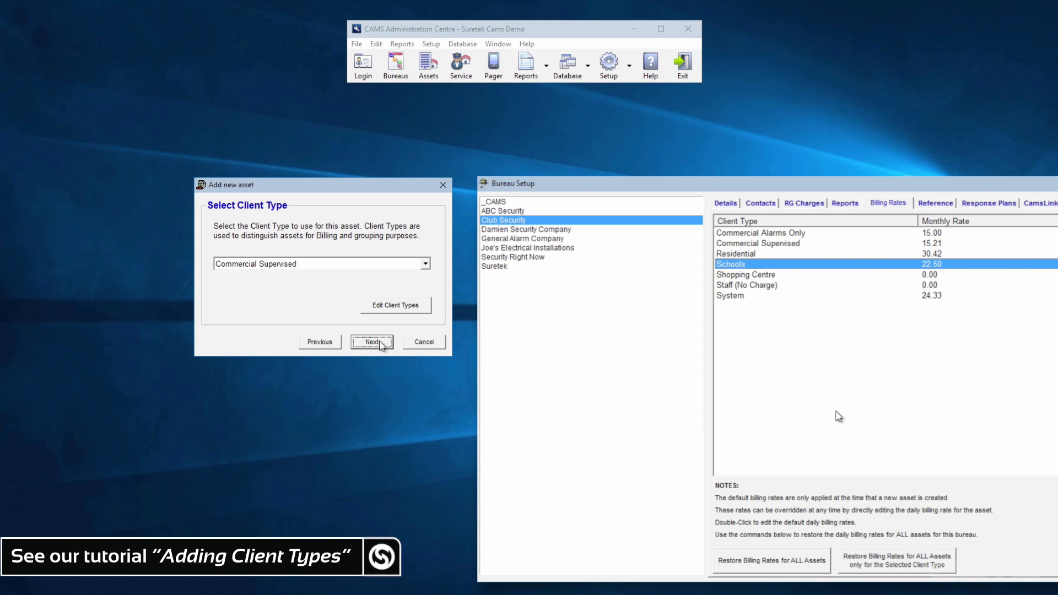
pyautogui.click(373, 342)
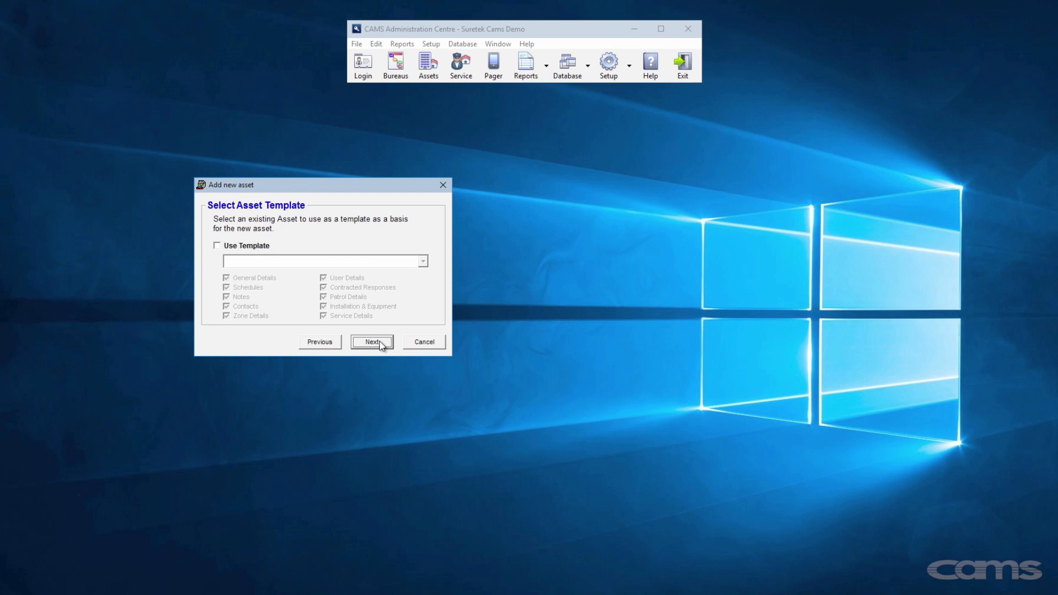
pyautogui.click(382, 344)
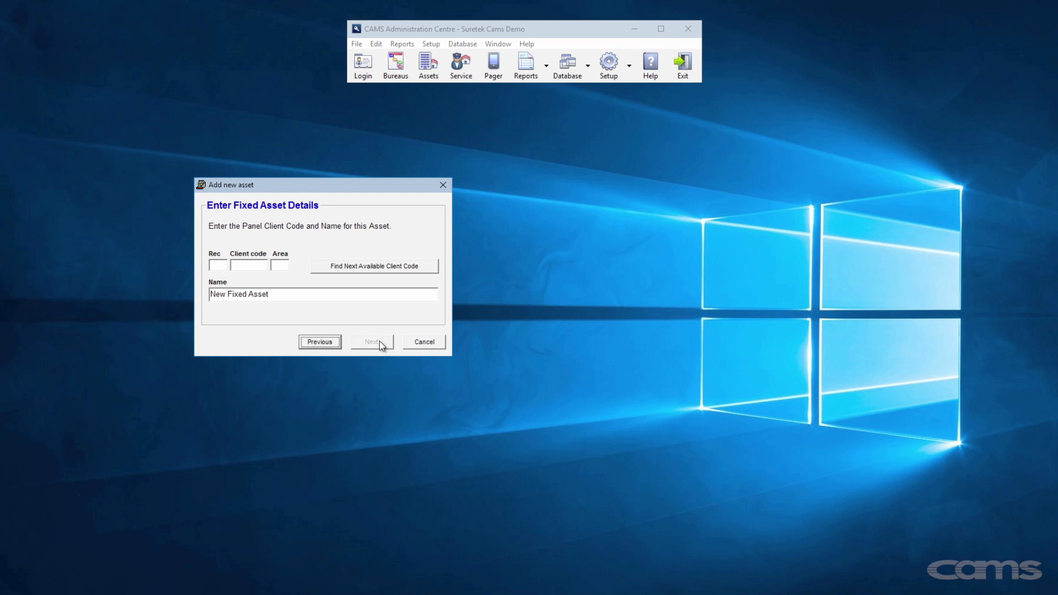
# - Create the fixed asset 'Hall Electronics' with the next available client code
pyautogui.click(396, 267)
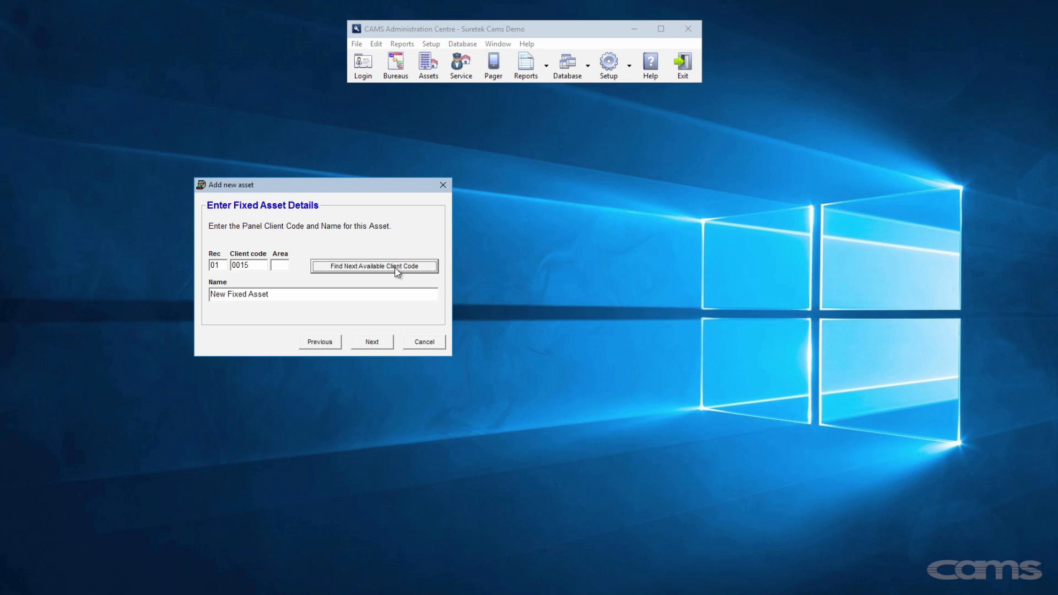
pyautogui.moveTo(289, 294); pyautogui.dragTo(208, 294)
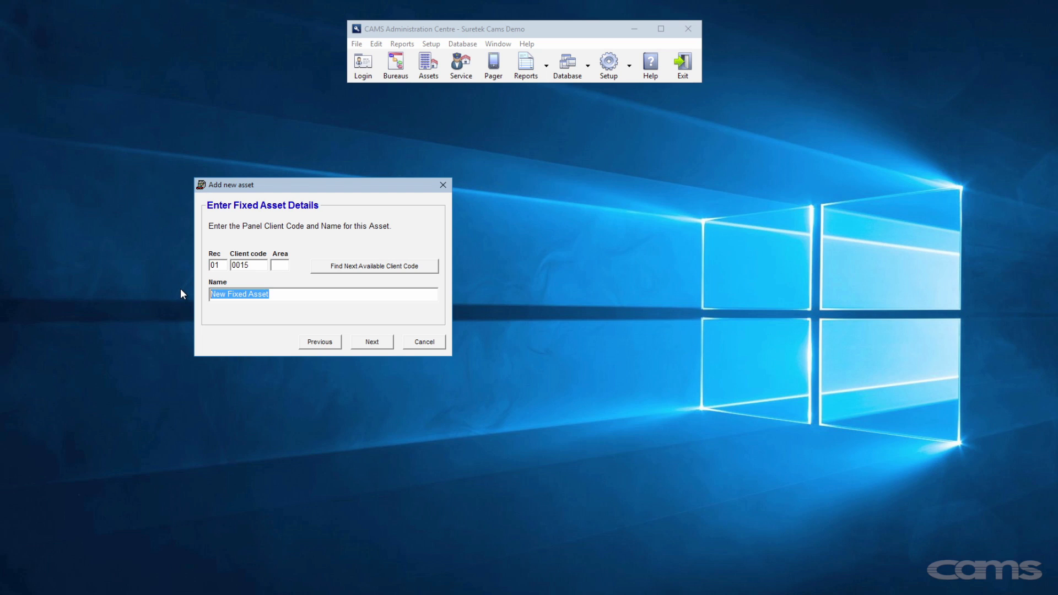
pyautogui.write('Hall Electronics')
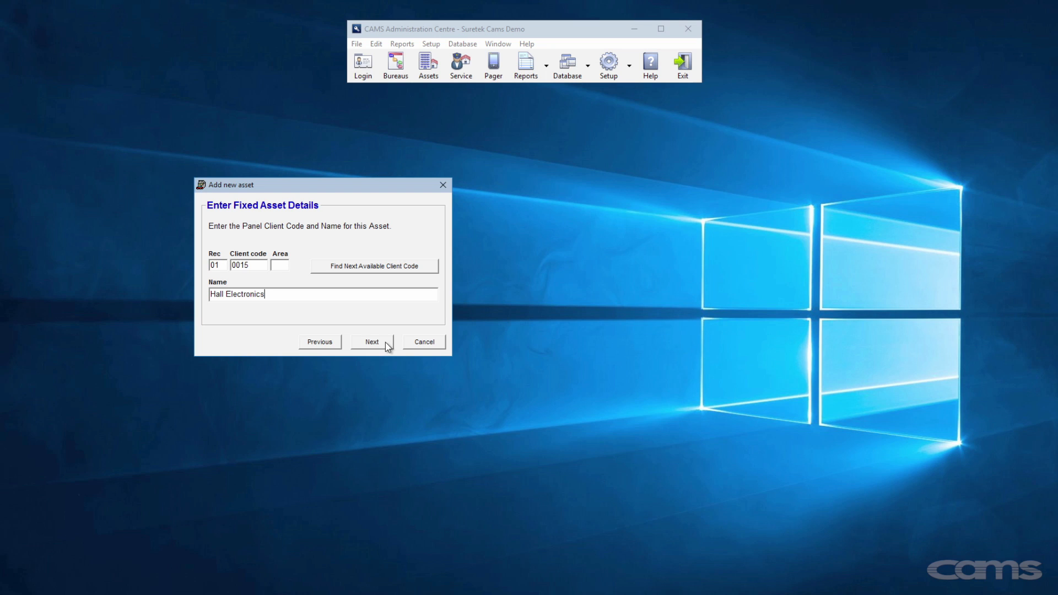
pyautogui.click(385, 342)
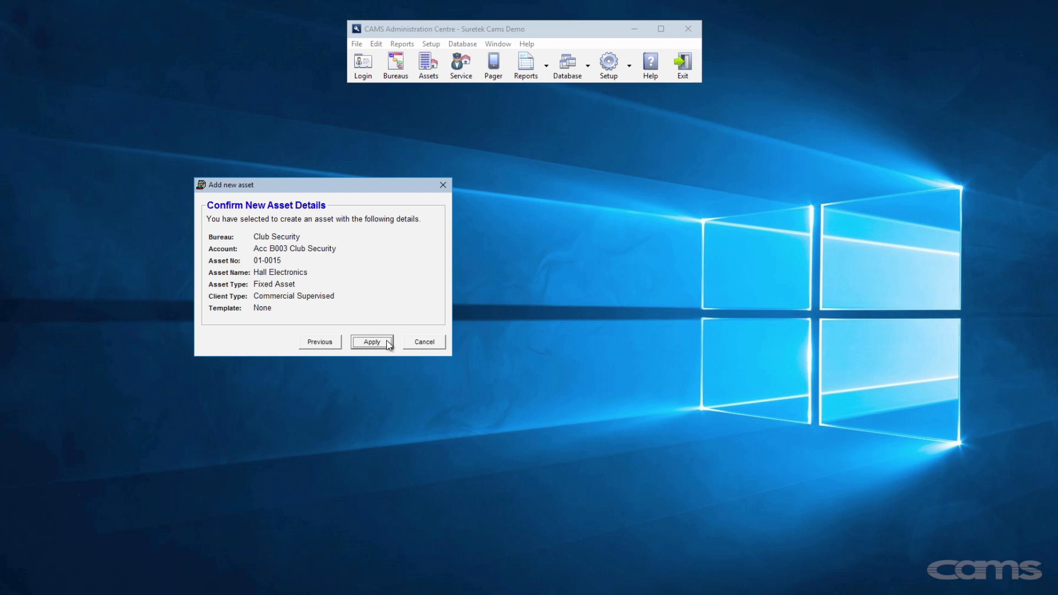
pyautogui.click(372, 343)
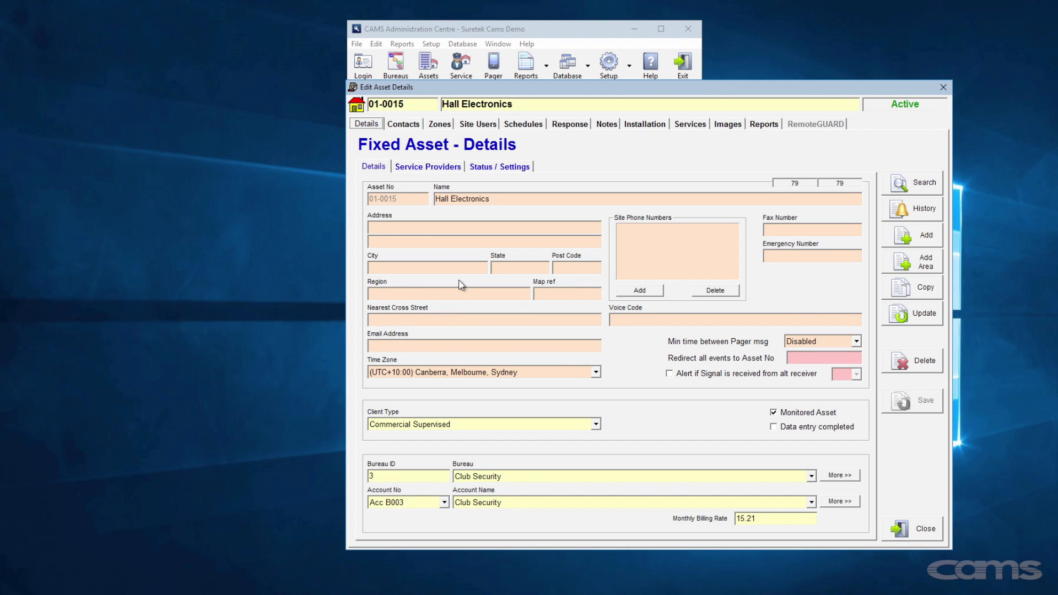
# - Enter the site's street address, suburb, cross street and e-mail, keep the Sydney time zone, and save
pyautogui.click(450, 228)
pyautogui.click(444, 268)
pyautogui.write('weth')
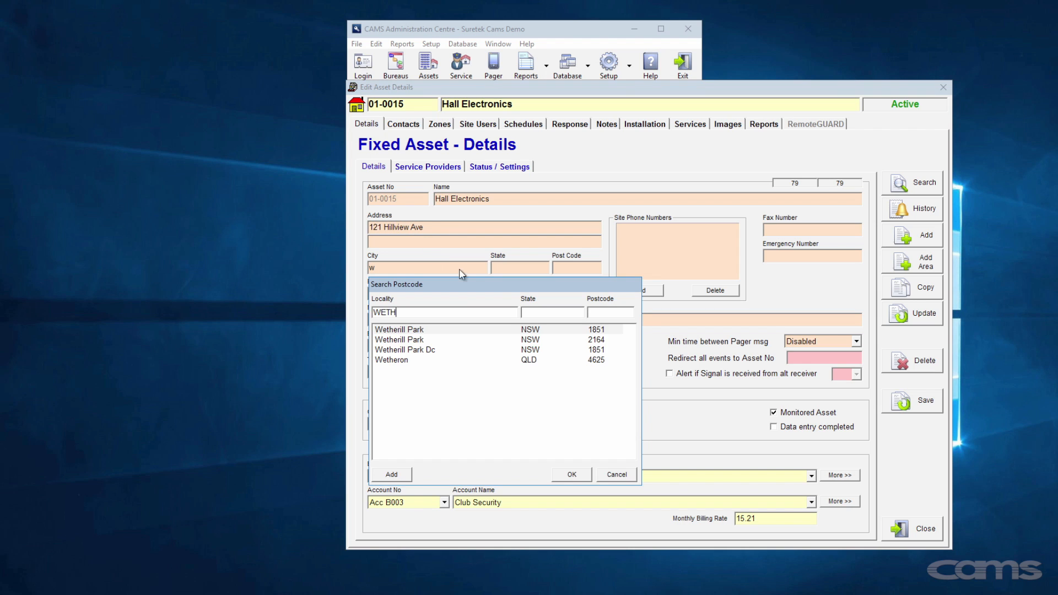
pyautogui.doubleClick(538, 340)
pyautogui.click(496, 322)
pyautogui.write('Bentley Street')
pyautogui.click(478, 345)
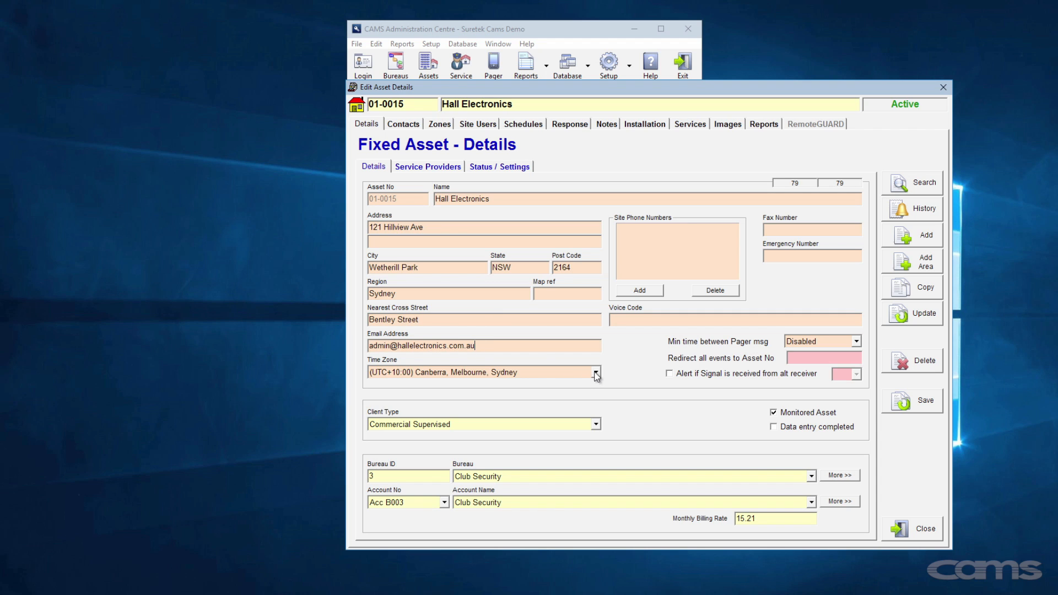
pyautogui.click(597, 375)
pyautogui.click(597, 375)
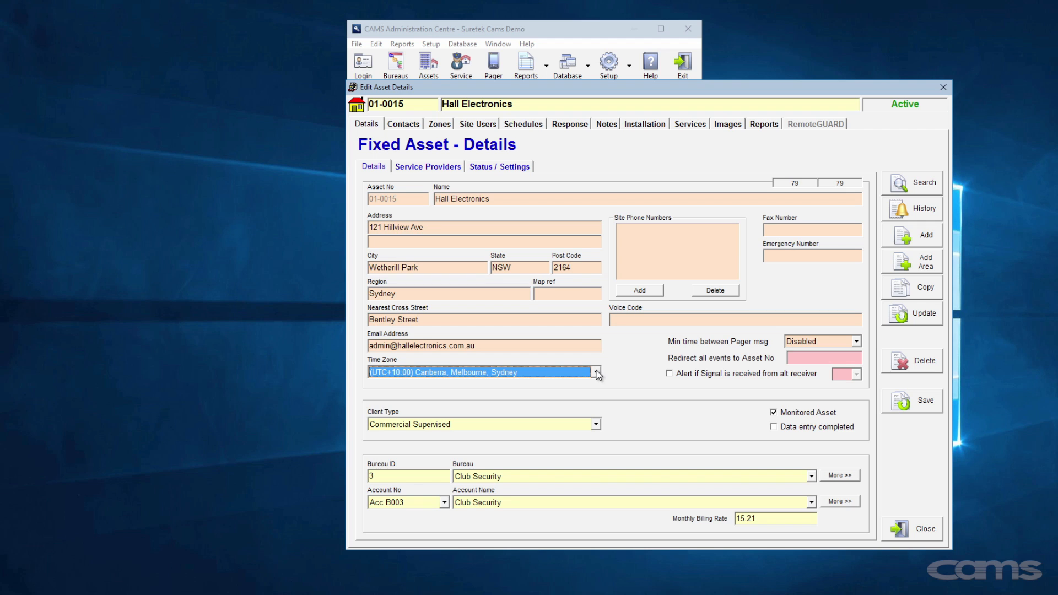
pyautogui.click(888, 396)
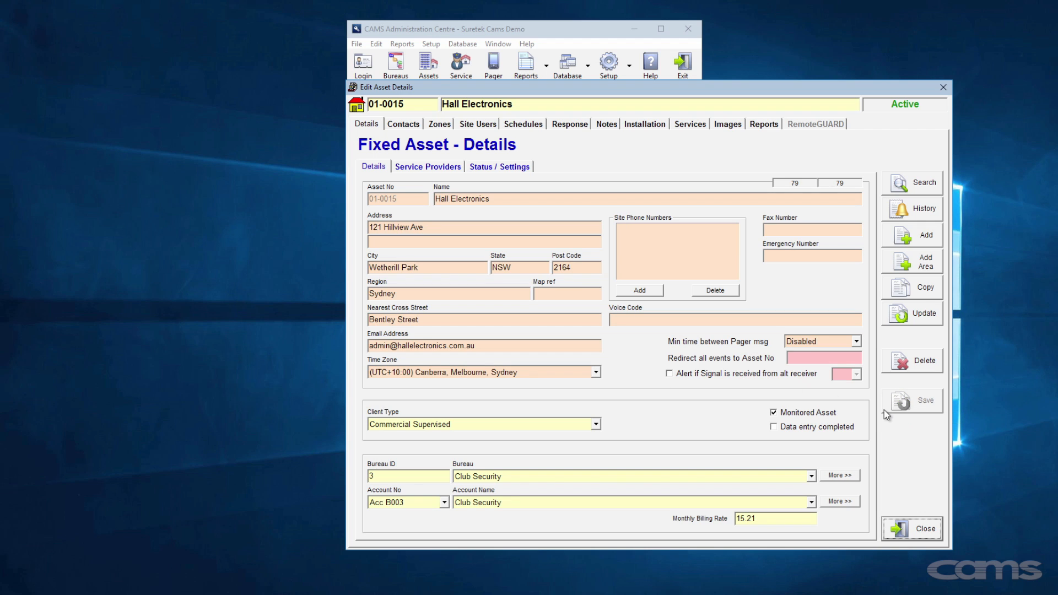
# - Add two site phone numbers and the site's voice code, then save the details
pyautogui.click(649, 291)
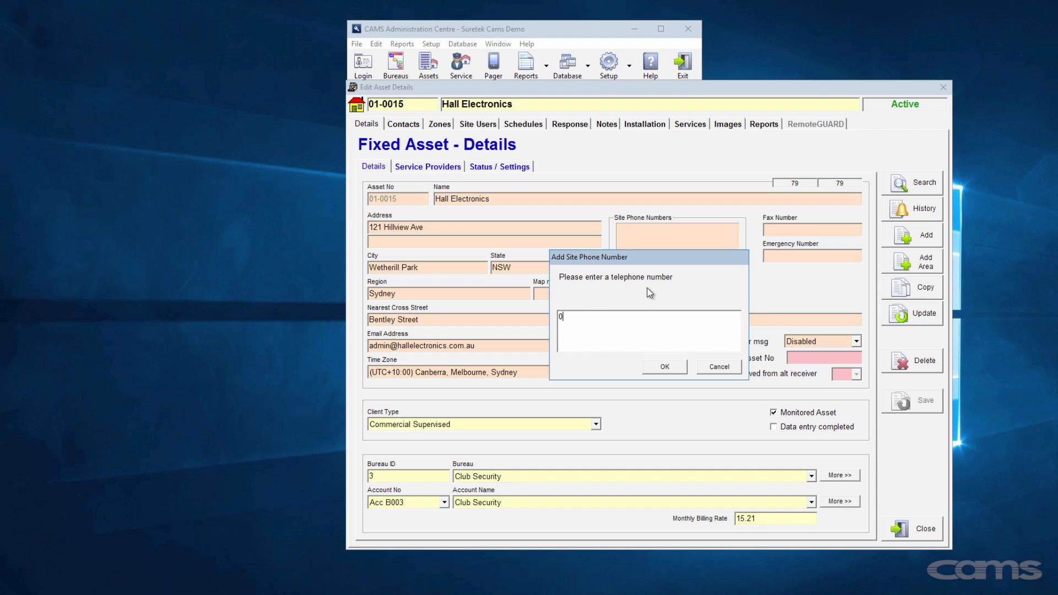
pyautogui.click(674, 367)
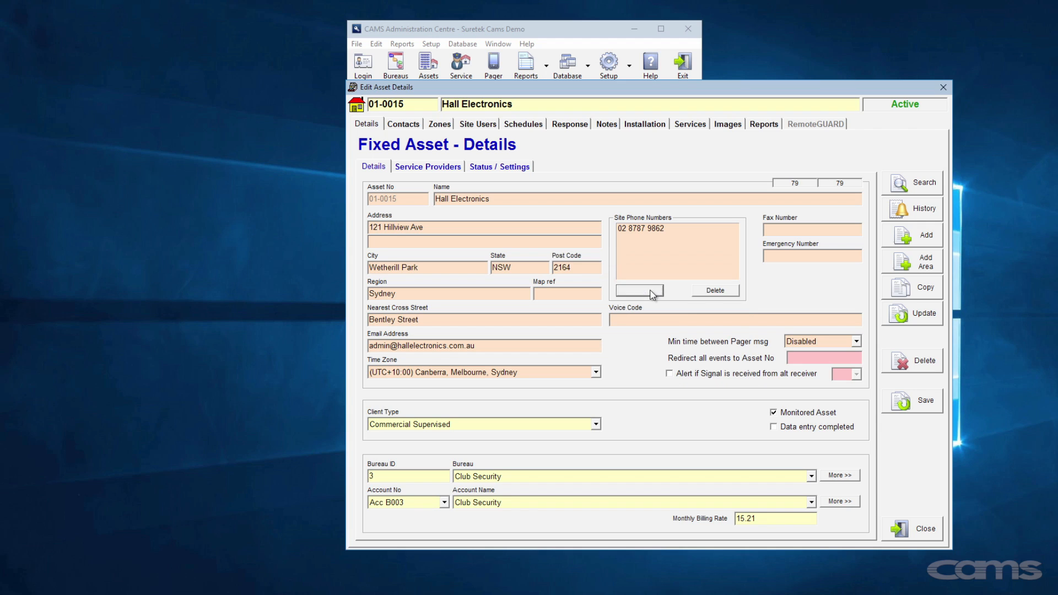
pyautogui.click(652, 292)
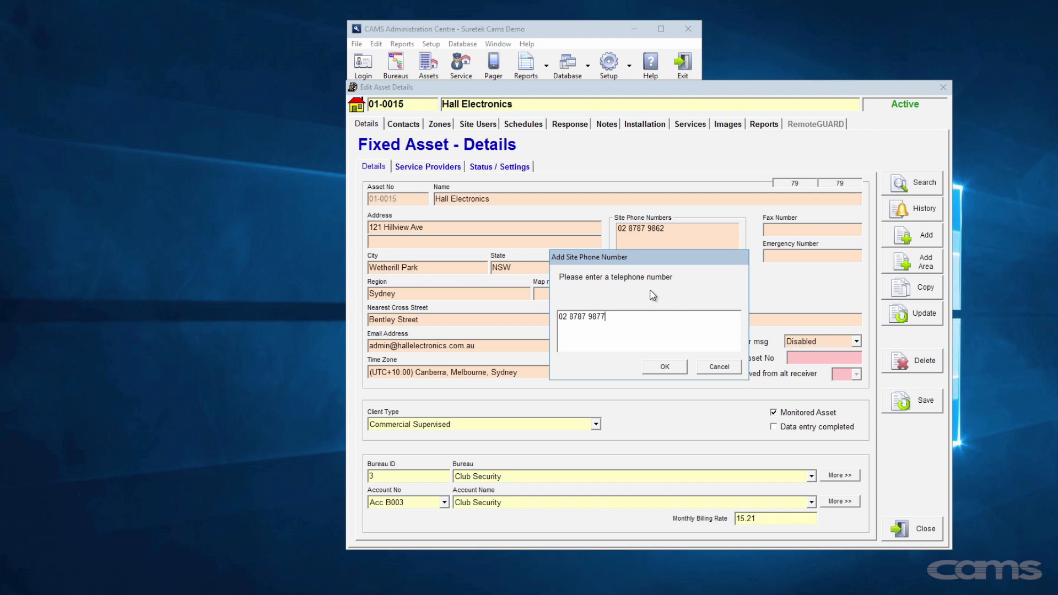
pyautogui.click(670, 365)
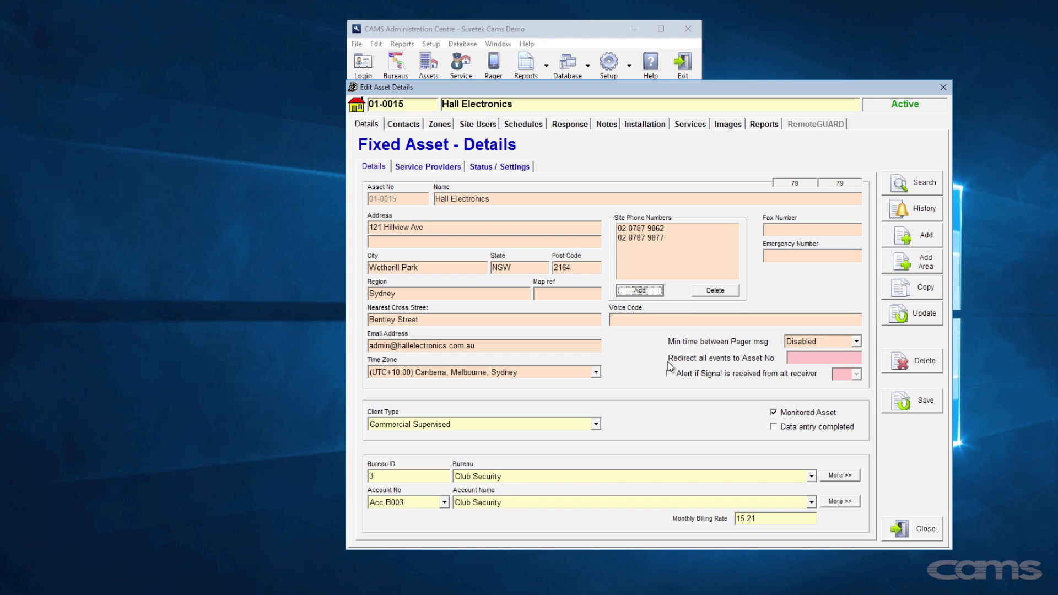
pyautogui.click(634, 321)
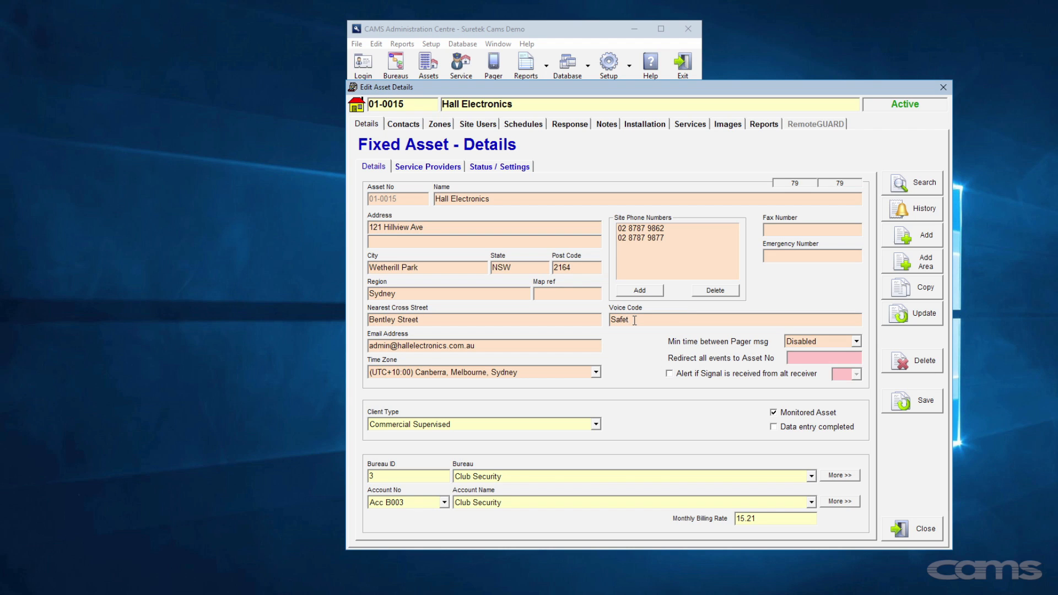
pyautogui.click(906, 405)
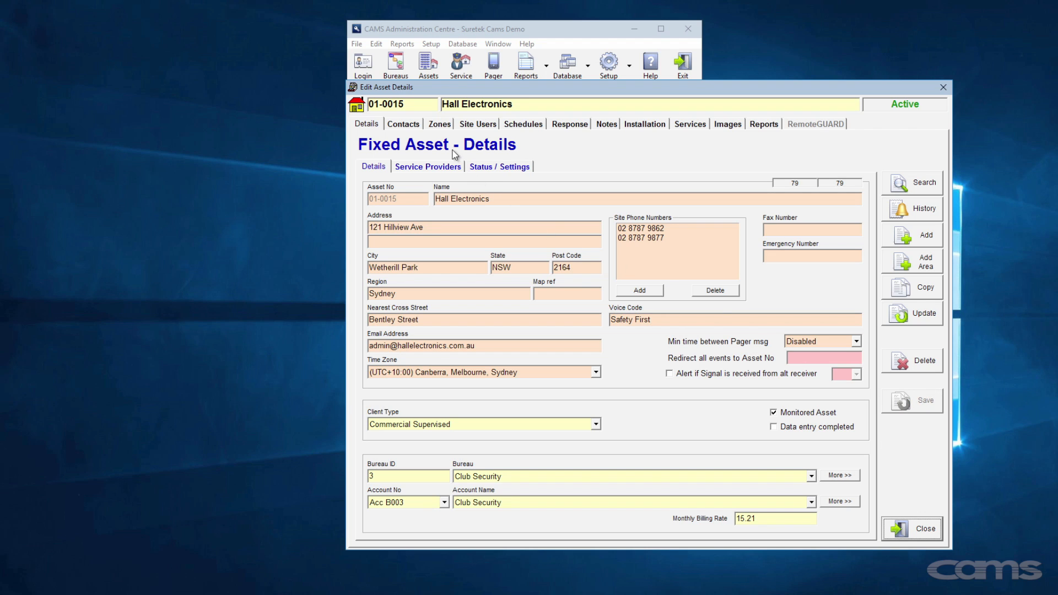
# - Create a first contact with title Mr, the contact's first and last name, and street address
pyautogui.click(408, 125)
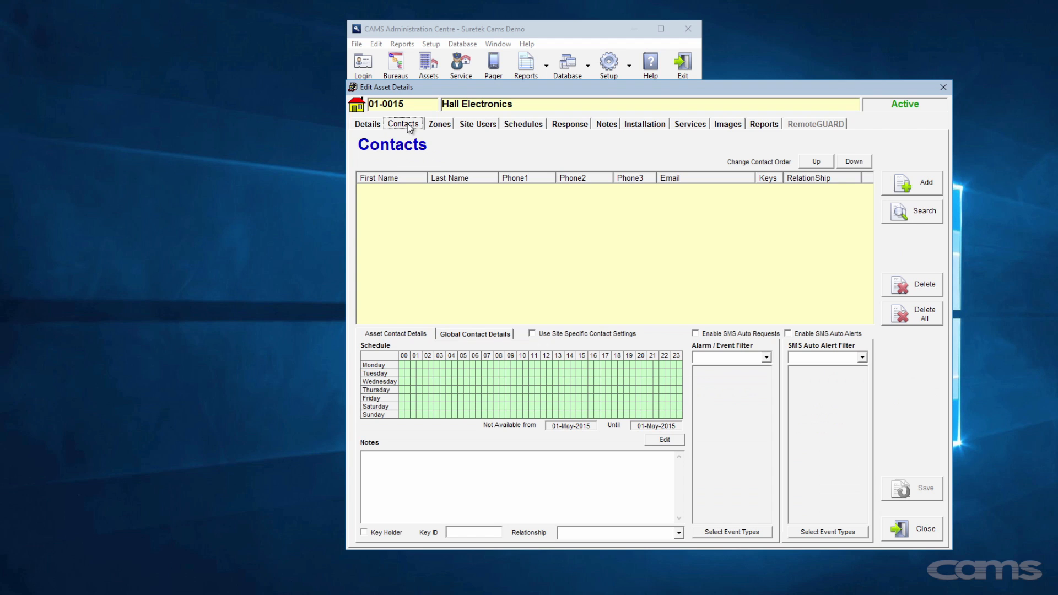
pyautogui.click(924, 186)
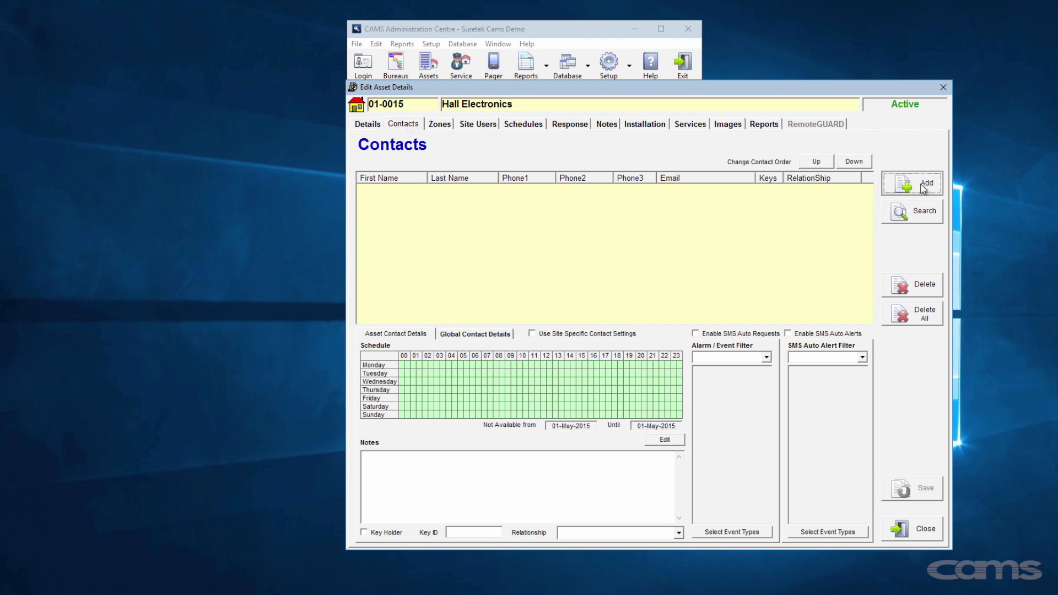
pyautogui.click(177, 150)
pyautogui.click(175, 163)
pyautogui.click(194, 149)
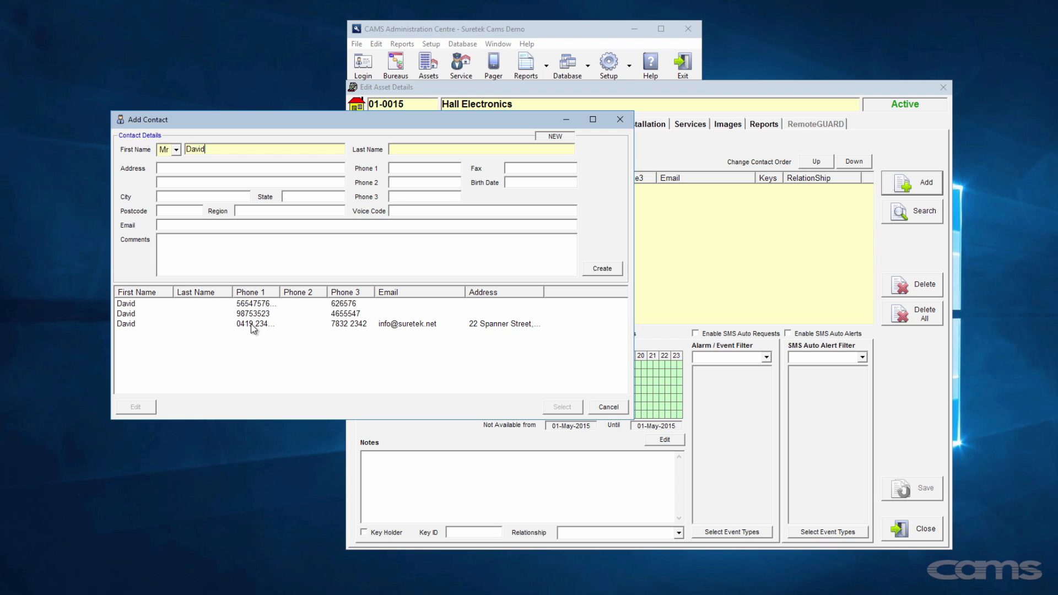
pyautogui.click(400, 149)
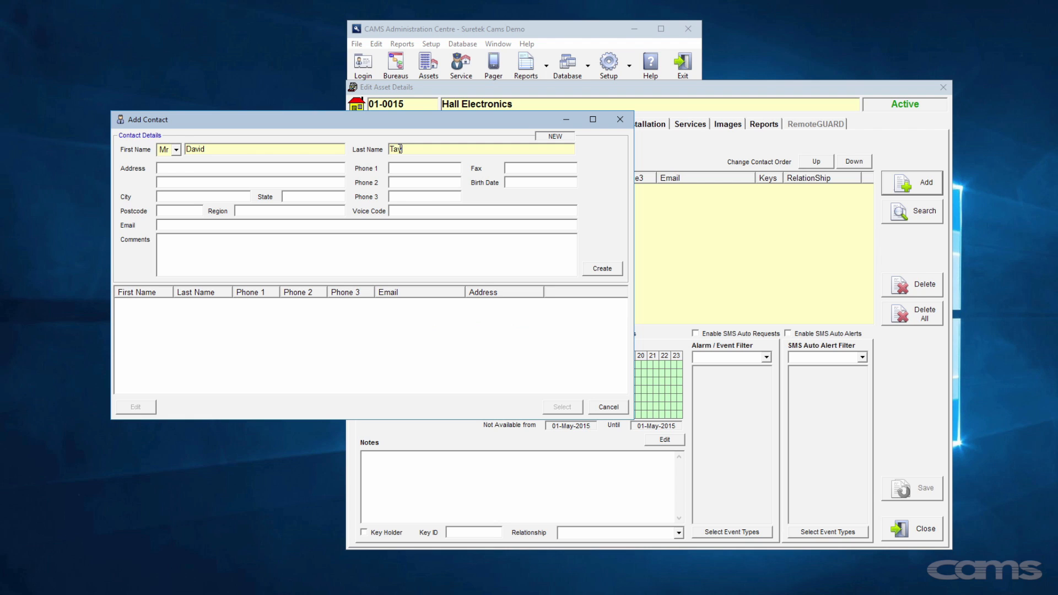
pyautogui.click(315, 169)
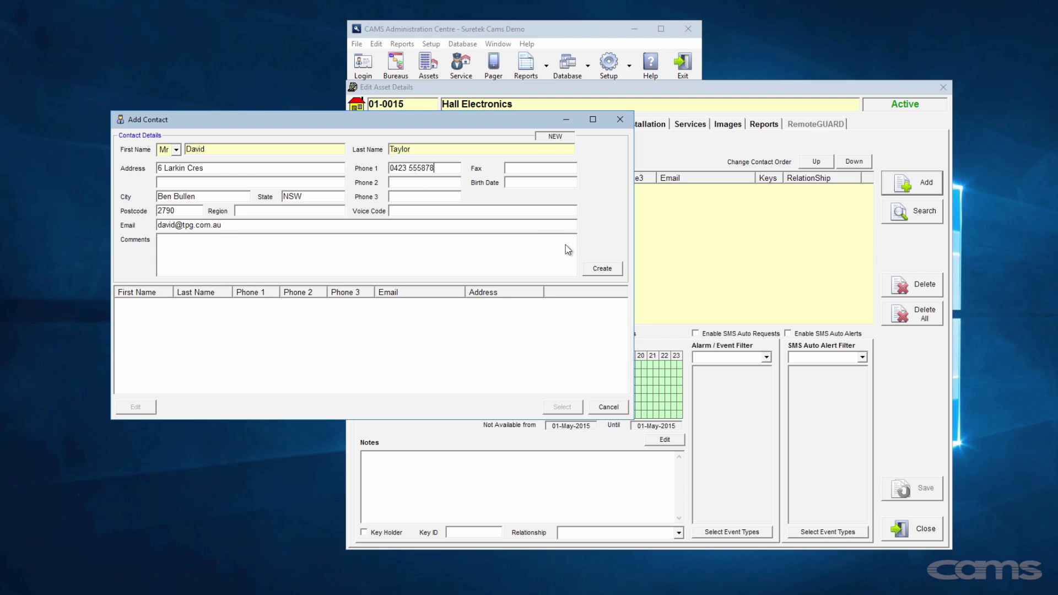
pyautogui.click(600, 269)
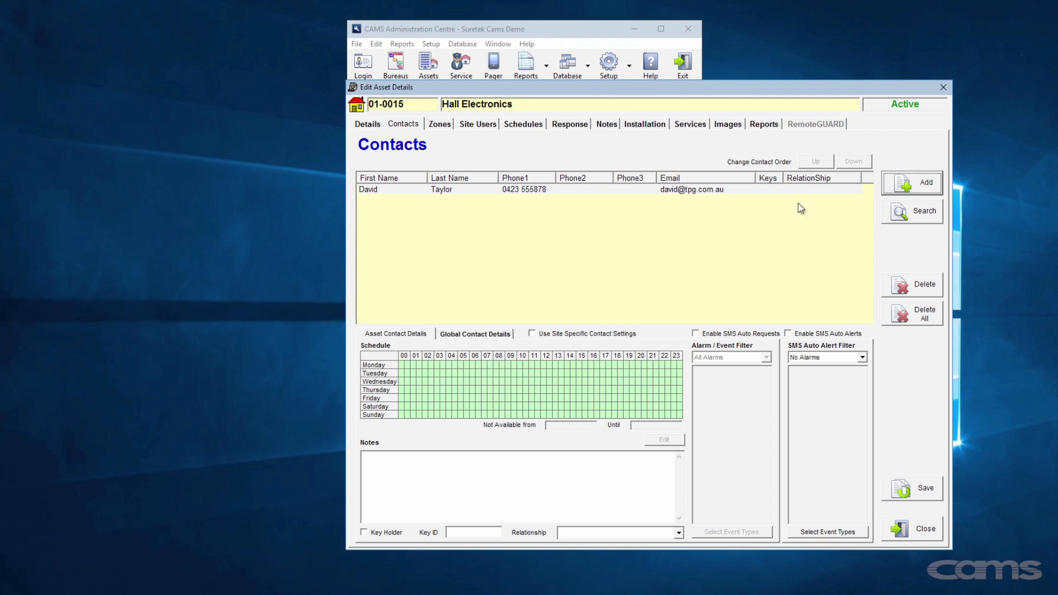
# - Create a second contact with its phone number and select it in the list
pyautogui.click(900, 186)
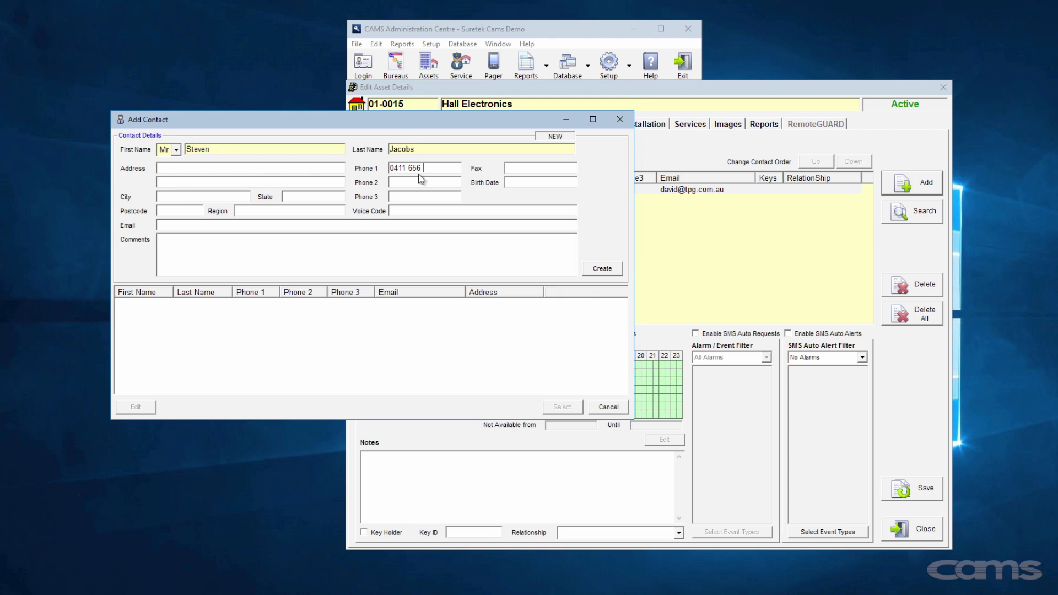
pyautogui.write('767')
pyautogui.click(604, 270)
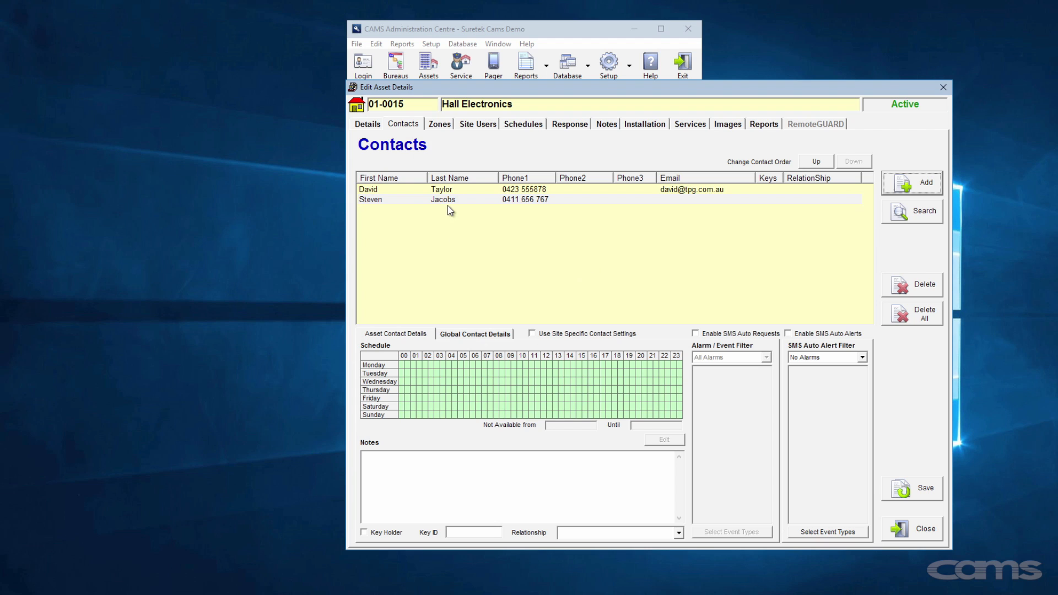
pyautogui.click(448, 199)
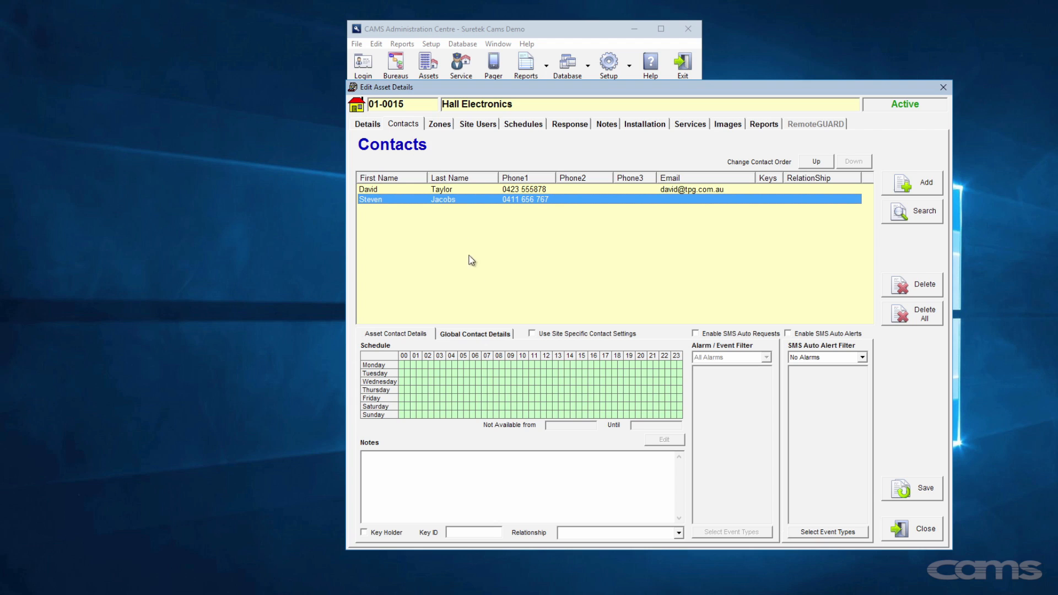
# - Turn on Use Site Specific Contact Settings for the second contact
pyautogui.click(533, 335)
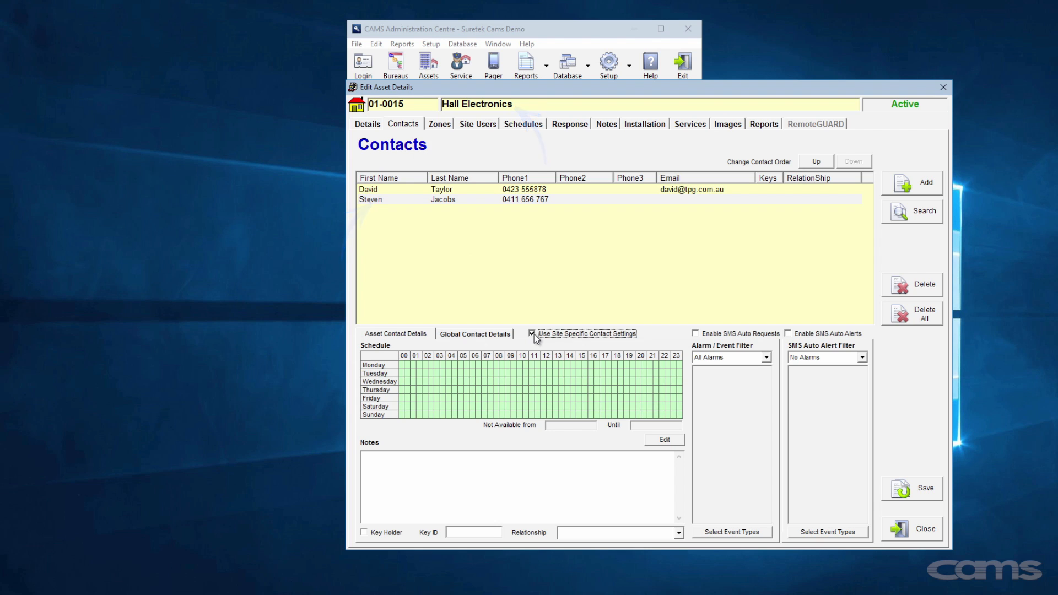
pyautogui.click(533, 334)
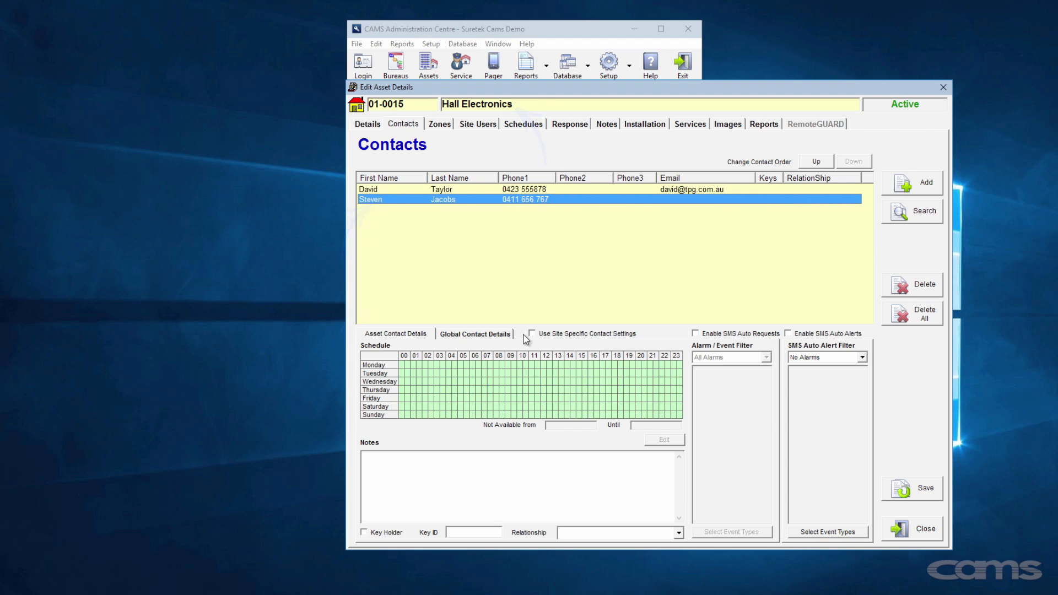
pyautogui.click(532, 333)
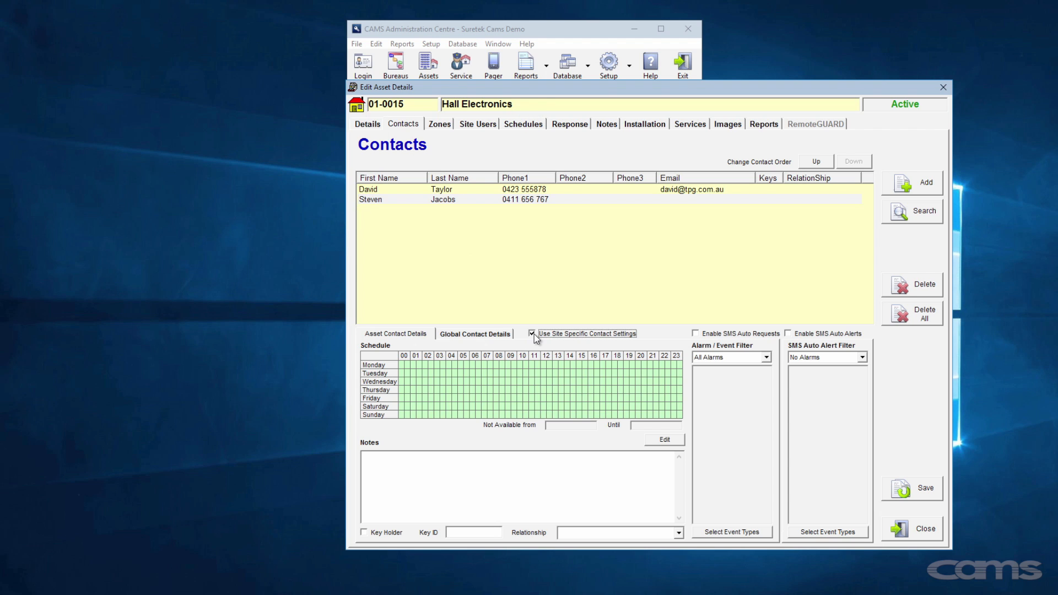
pyautogui.click(664, 439)
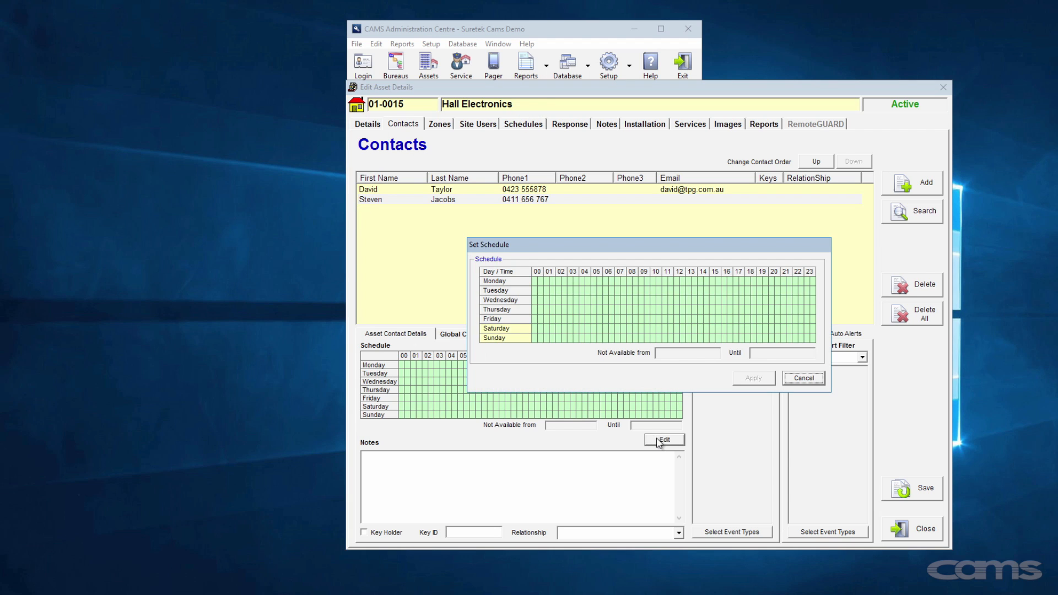
# - Mark weekday hours 00–08 and 18 onward plus all of Saturday and Sunday unavailable, and apply
pyautogui.moveTo(634, 281); pyautogui.dragTo(541, 282)
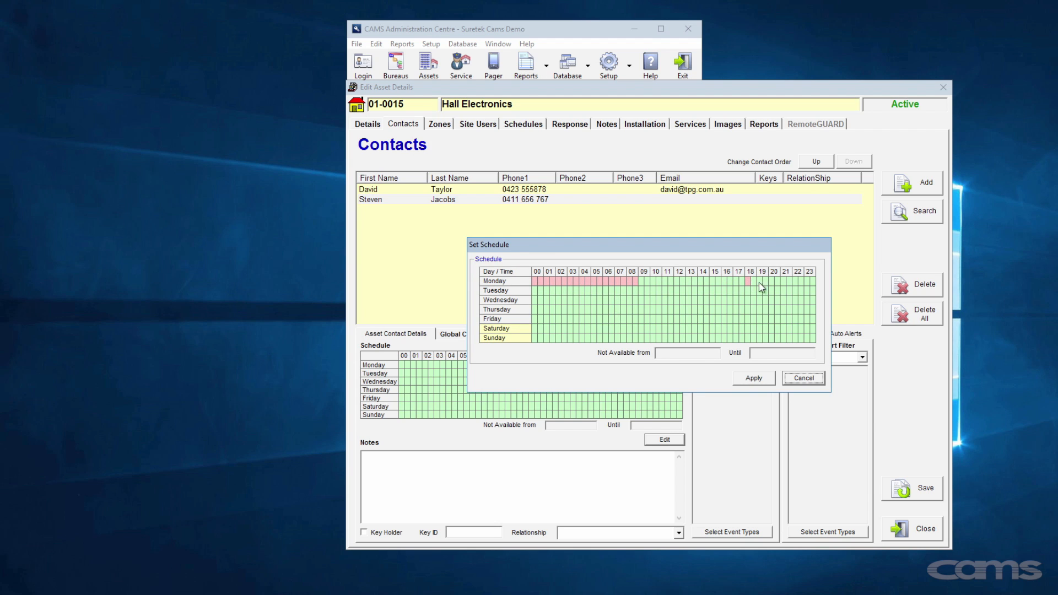
pyautogui.moveTo(748, 281); pyautogui.dragTo(812, 281)
pyautogui.moveTo(634, 294)
pyautogui.mouseDown()
pyautogui.moveTo(539, 307)
pyautogui.moveTo(621, 309)
pyautogui.moveTo(529, 318)
pyautogui.mouseUp()
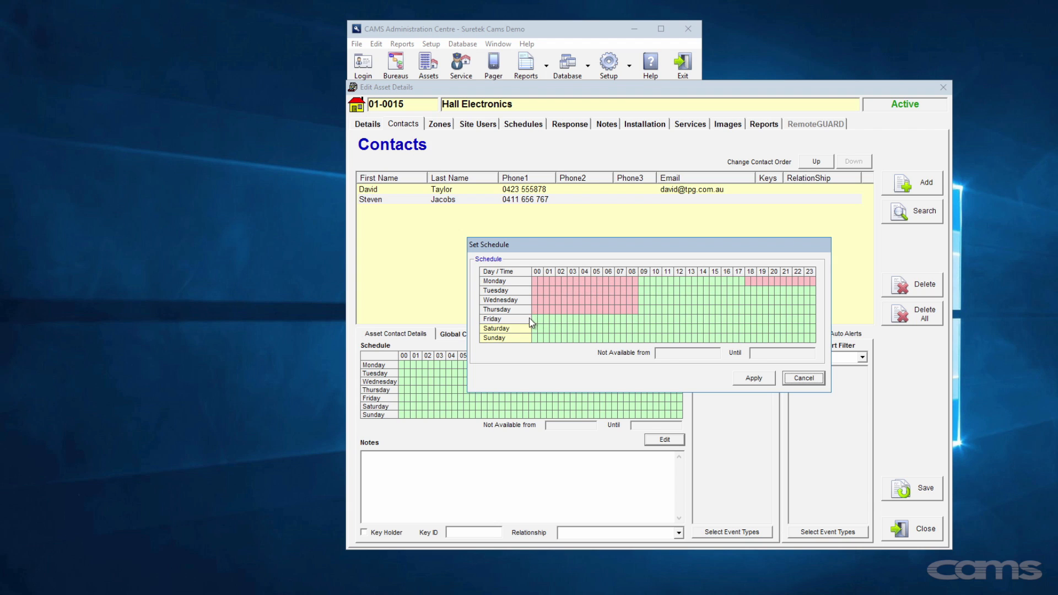
pyautogui.moveTo(634, 320); pyautogui.dragTo(540, 329)
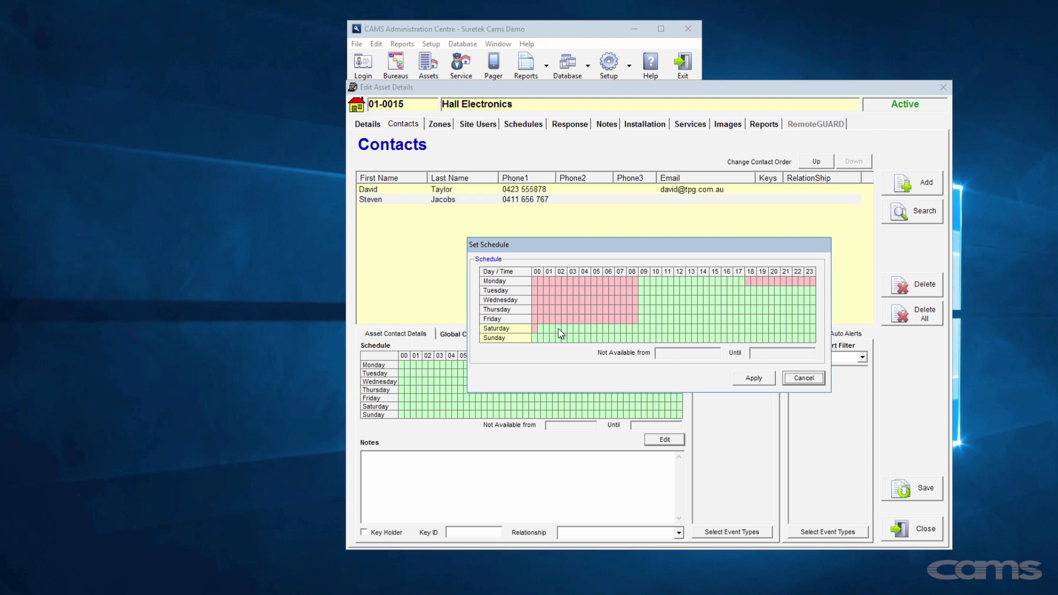
pyautogui.moveTo(814, 333); pyautogui.dragTo(581, 337)
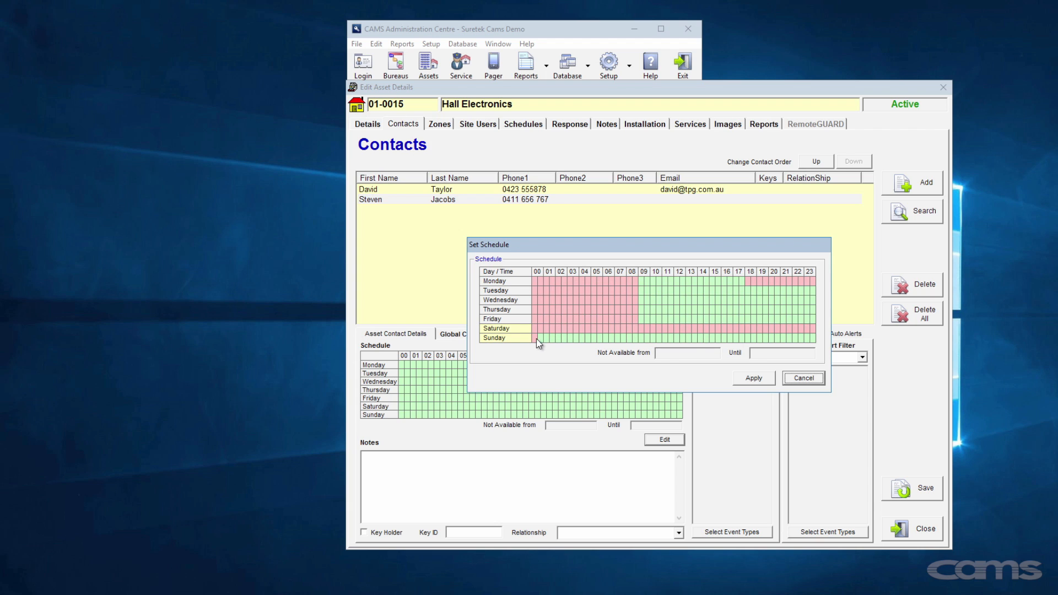
pyautogui.moveTo(799, 340); pyautogui.dragTo(812, 338)
pyautogui.moveTo(749, 291)
pyautogui.mouseDown()
pyautogui.moveTo(813, 291)
pyautogui.moveTo(756, 301)
pyautogui.moveTo(808, 302)
pyautogui.moveTo(810, 320)
pyautogui.mouseUp()
pyautogui.click(756, 378)
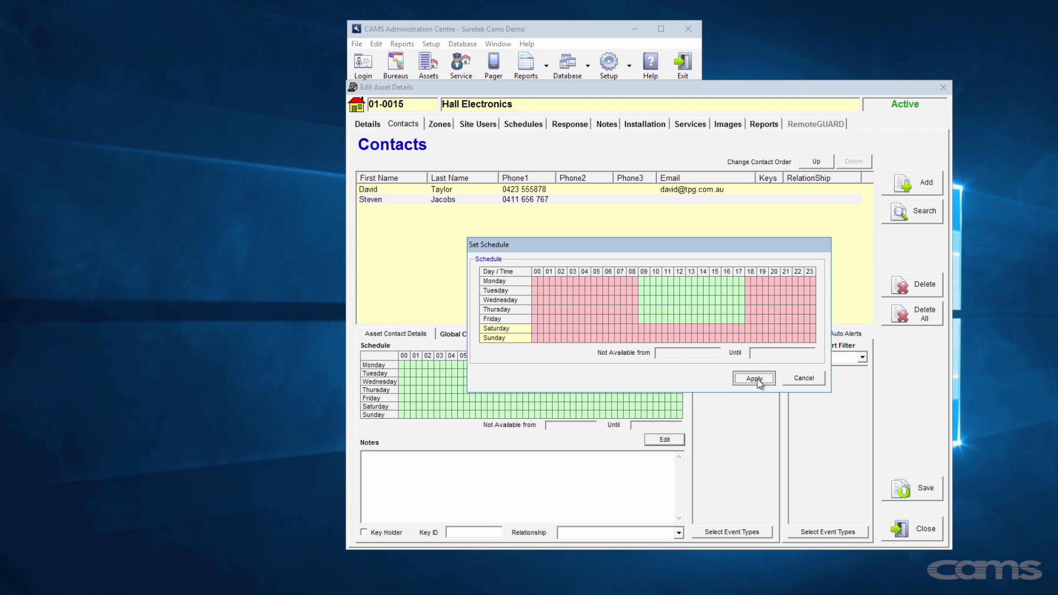
pyautogui.click(448, 200)
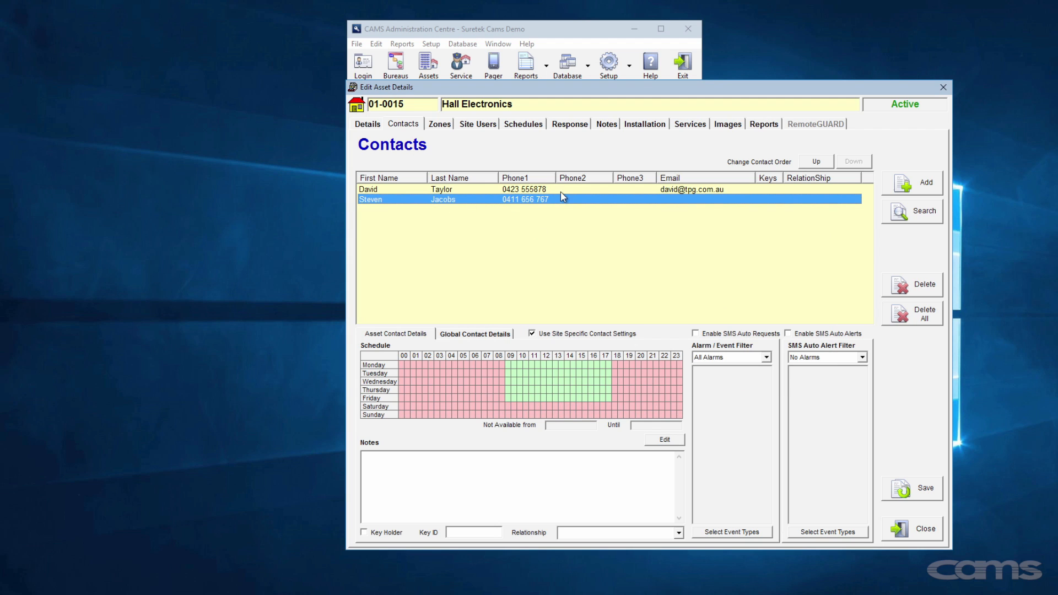
# - Move the custom-scheduled contact to the top of the contact order and save
pyautogui.click(818, 162)
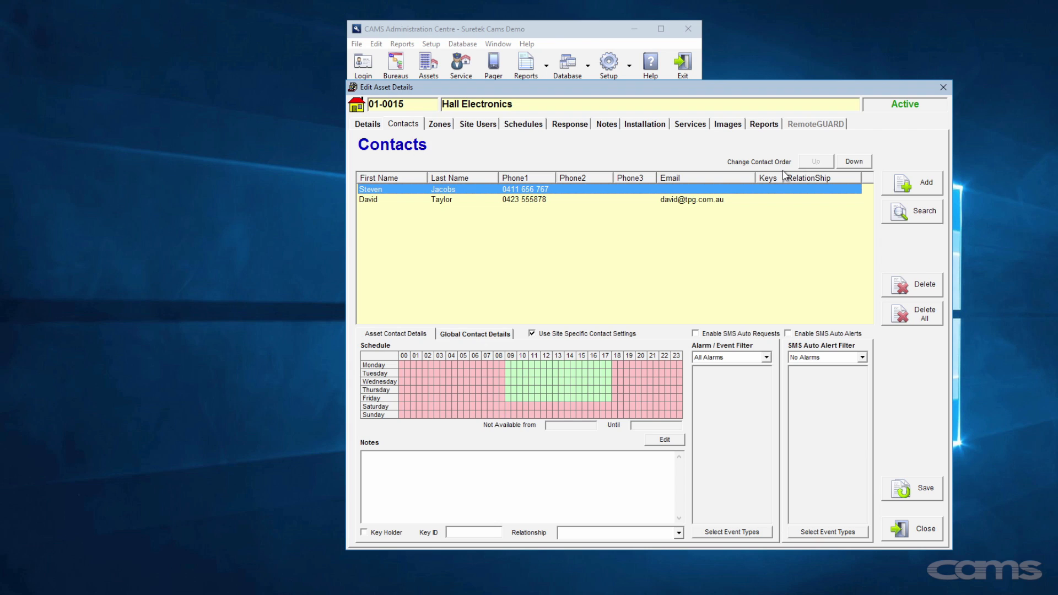
pyautogui.click(919, 492)
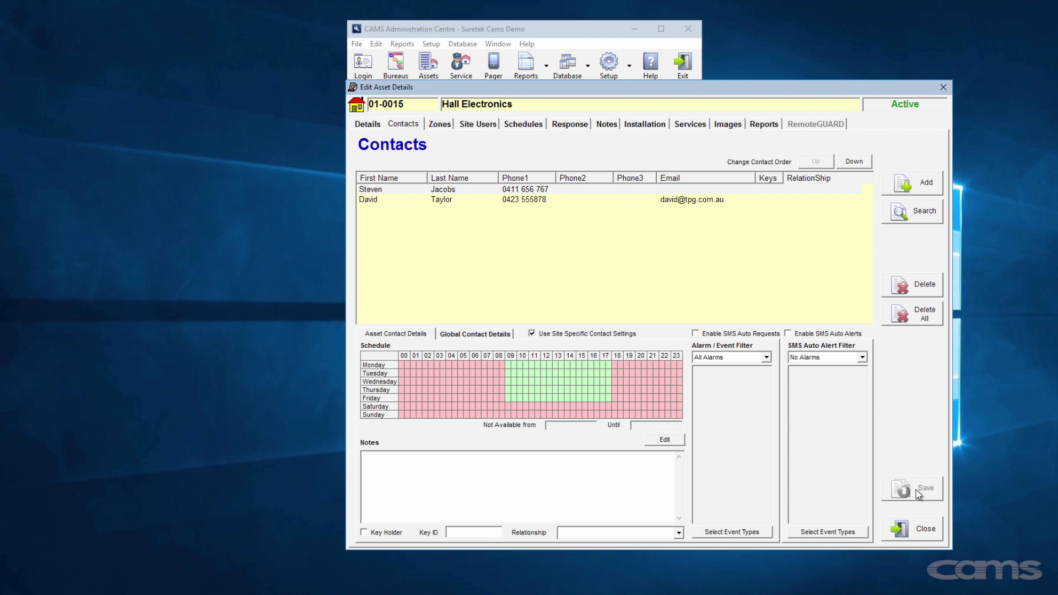
pyautogui.click(519, 198)
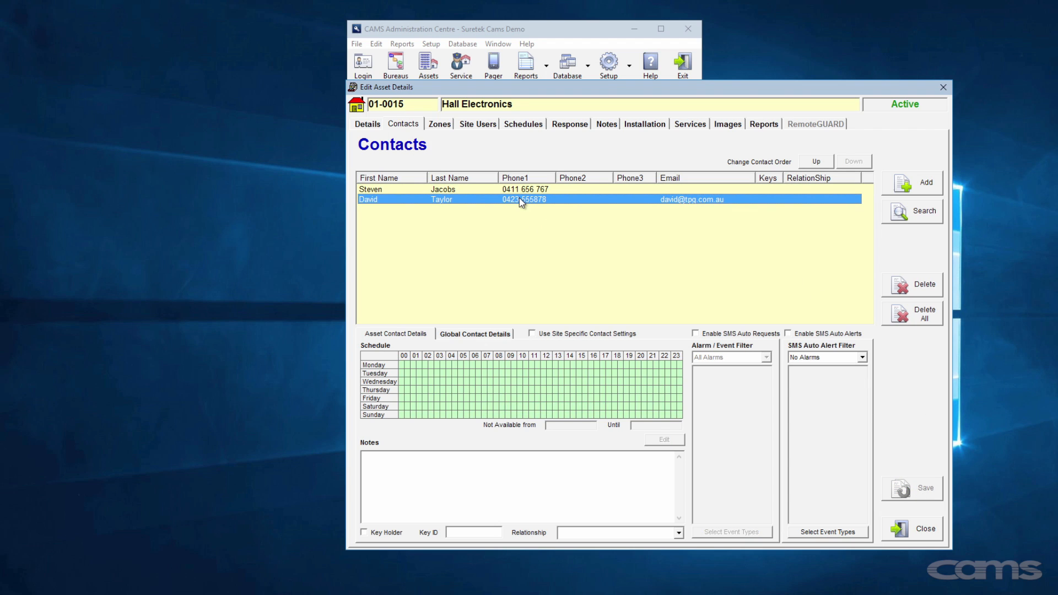
# - Enable site-specific settings and set Only these alarms: ACFAIL, BATTERY, ERROR, NOSIGNAL, RUNAWAY, SYSTEM
pyautogui.click(532, 333)
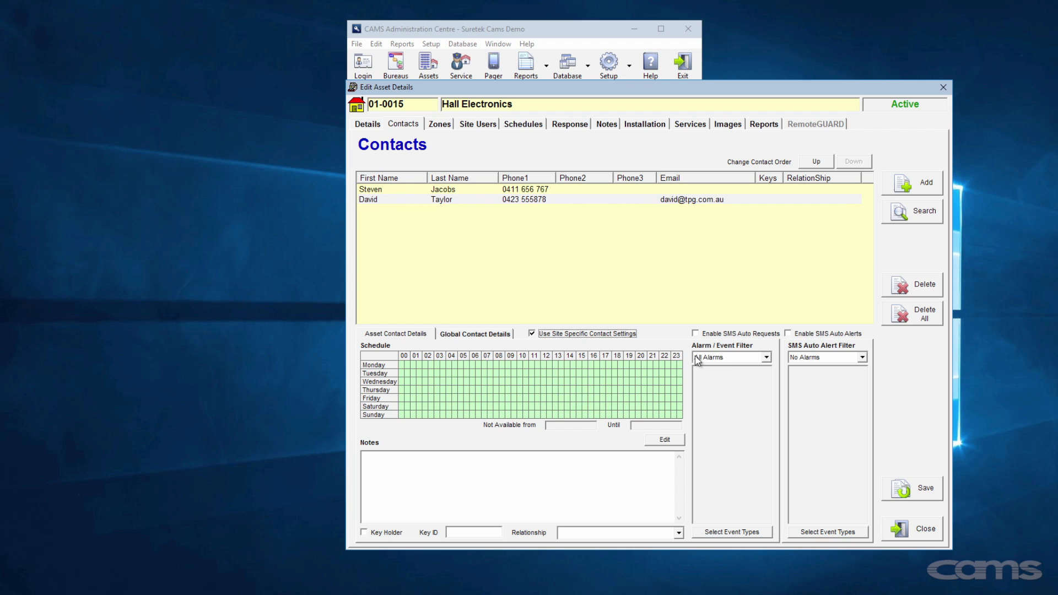
pyautogui.click(766, 358)
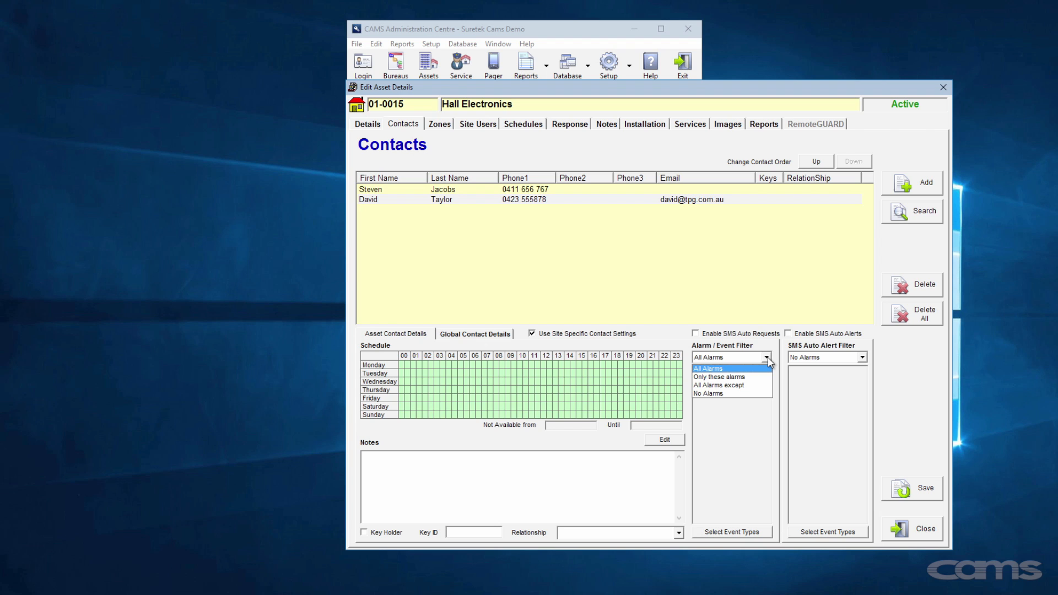
pyautogui.click(741, 377)
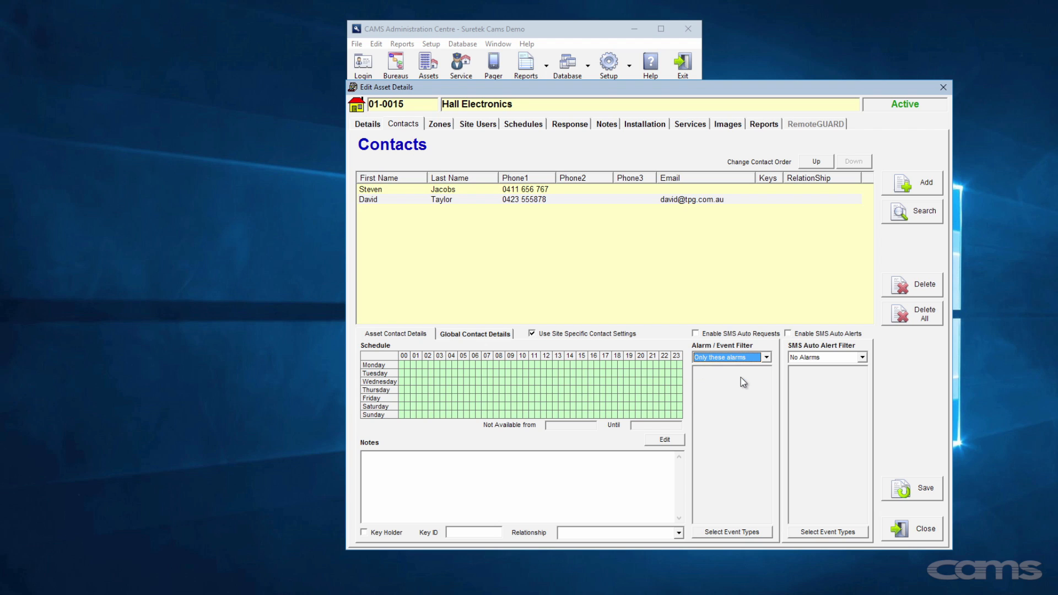
pyautogui.click(754, 532)
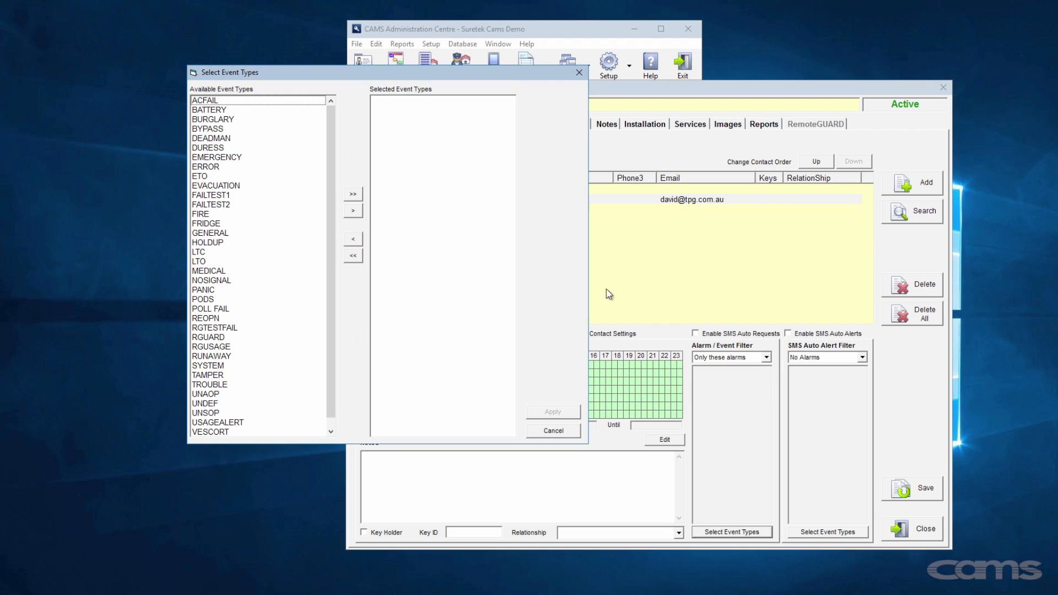
pyautogui.doubleClick(214, 101)
pyautogui.doubleClick(215, 101)
pyautogui.doubleClick(208, 148)
pyautogui.doubleClick(212, 261)
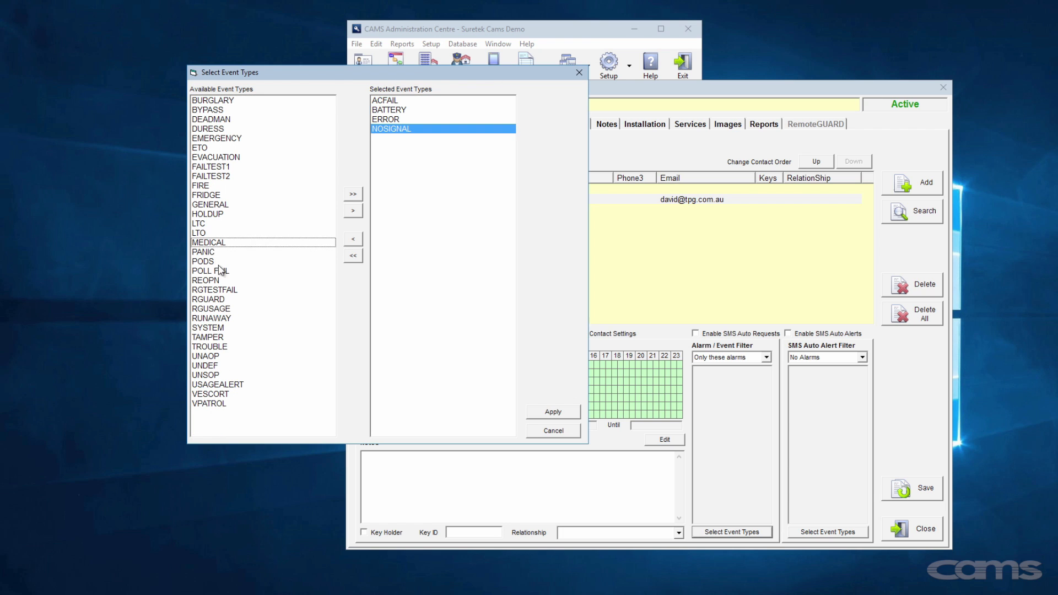
pyautogui.doubleClick(214, 319)
pyautogui.doubleClick(219, 319)
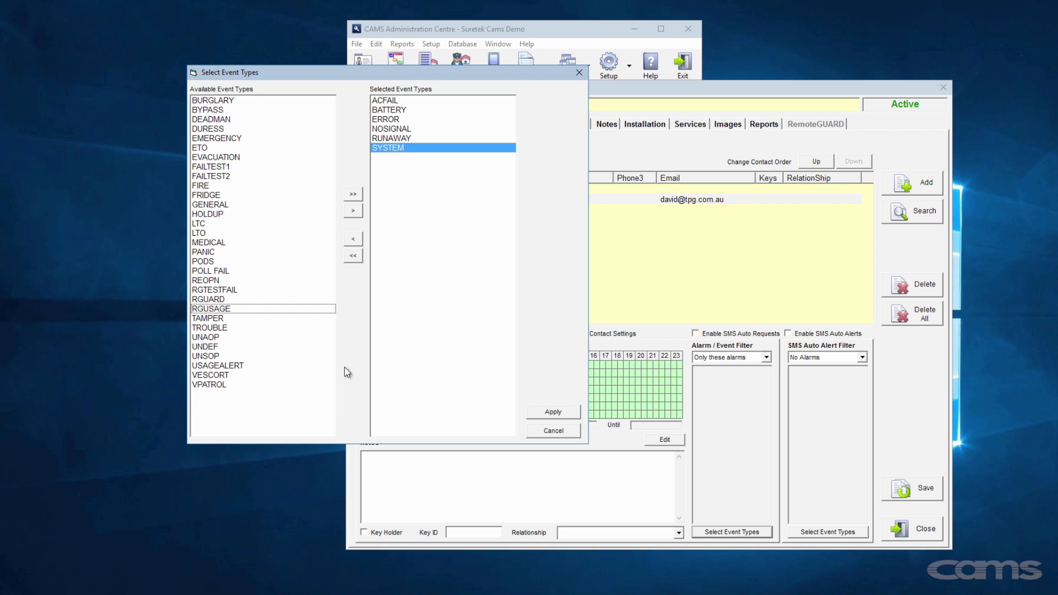
pyautogui.click(546, 412)
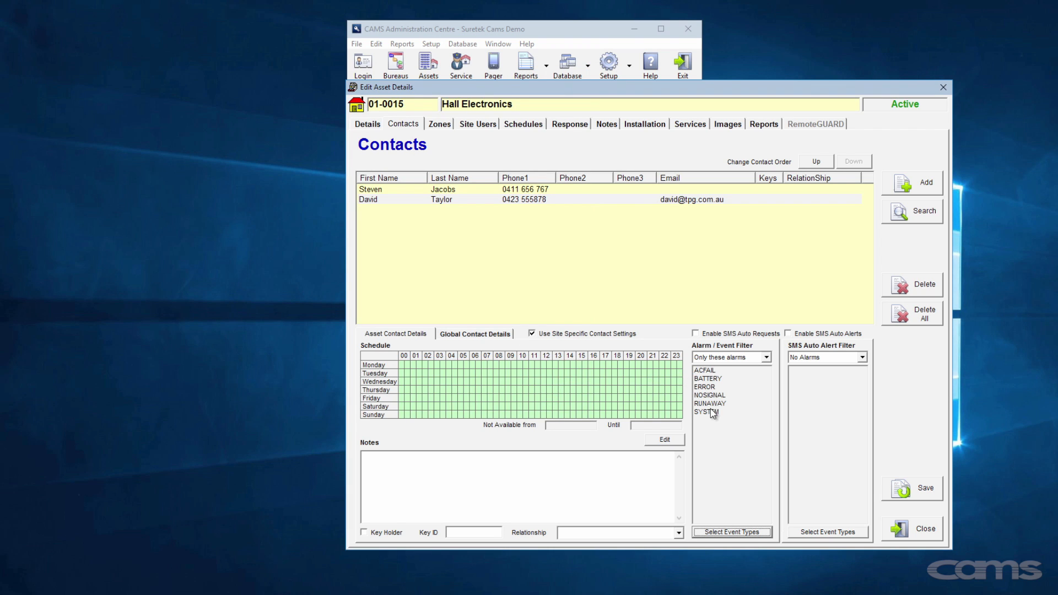
# - Make the second contact a key holder with key ID AB123 and save it
pyautogui.click(911, 494)
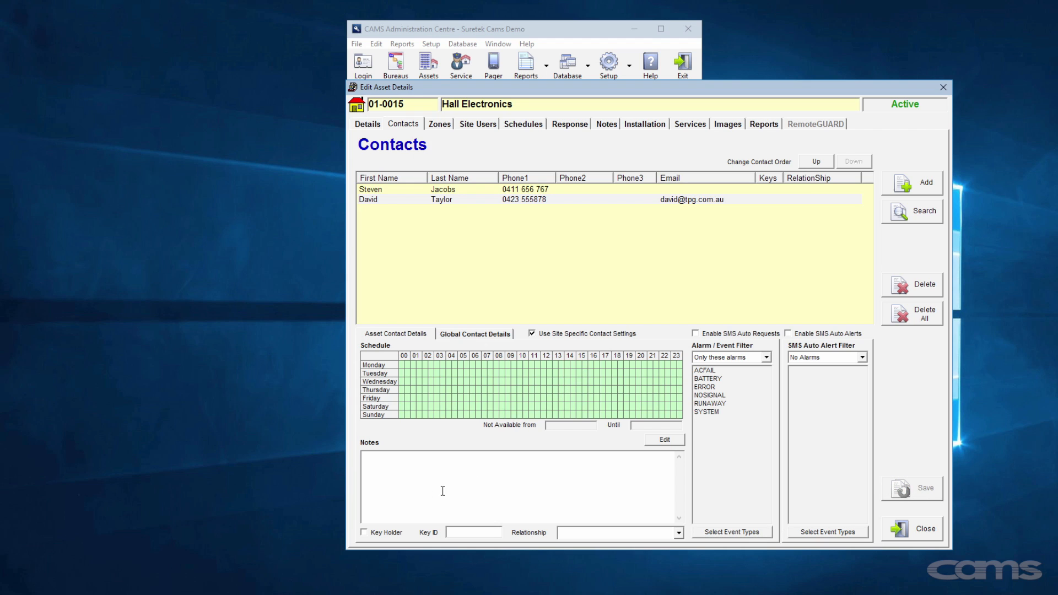
pyautogui.click(376, 534)
pyautogui.click(460, 531)
pyautogui.write('AB123')
pyautogui.click(915, 489)
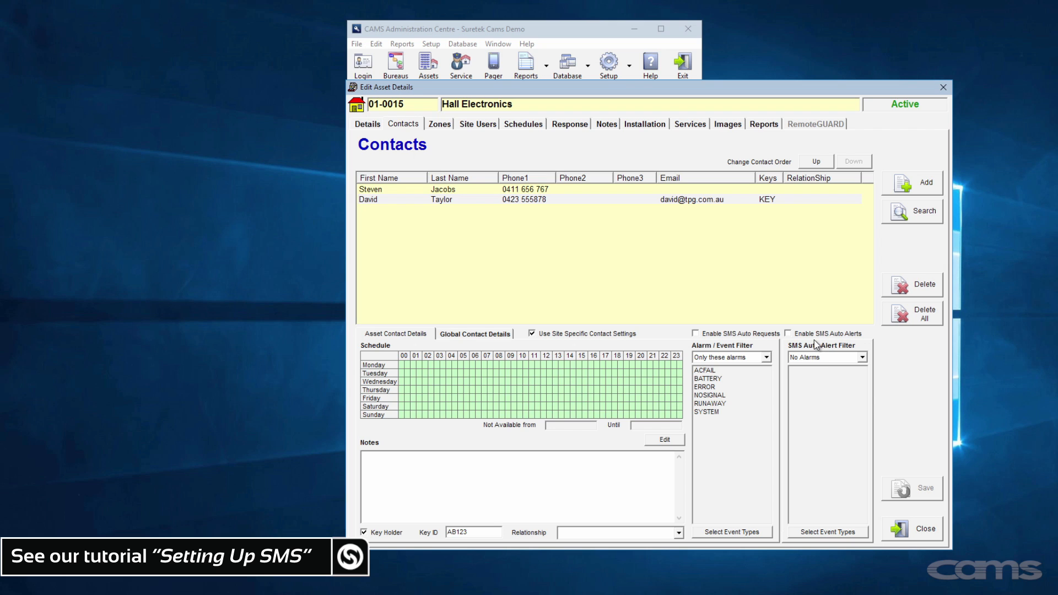
pyautogui.click(440, 124)
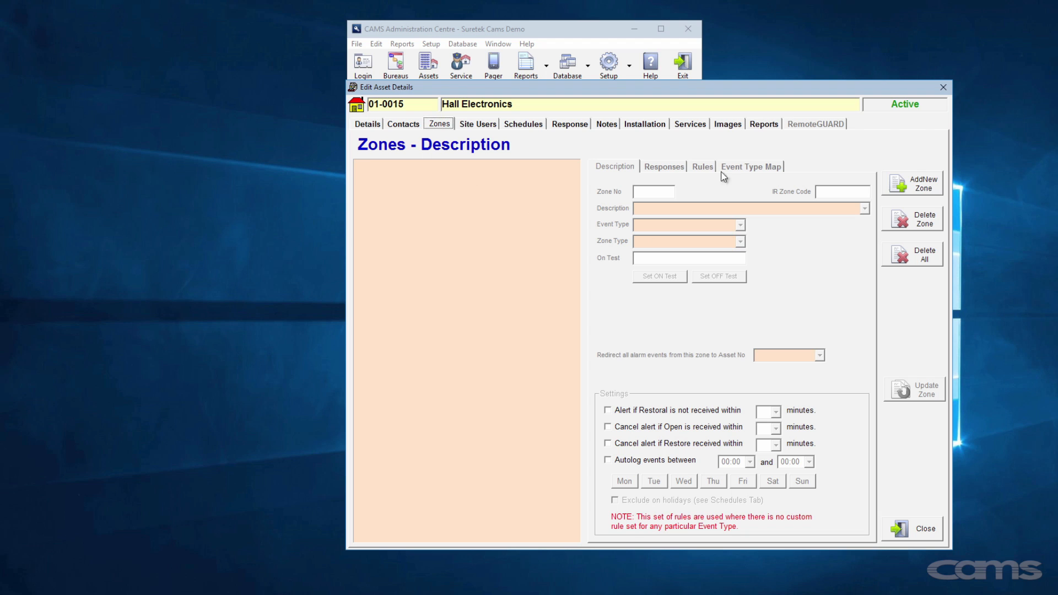
# - Add five new zones to the Hall Electronics asset
pyautogui.click(913, 183)
pyautogui.click(913, 183)
pyautogui.click(914, 183)
pyautogui.click(914, 184)
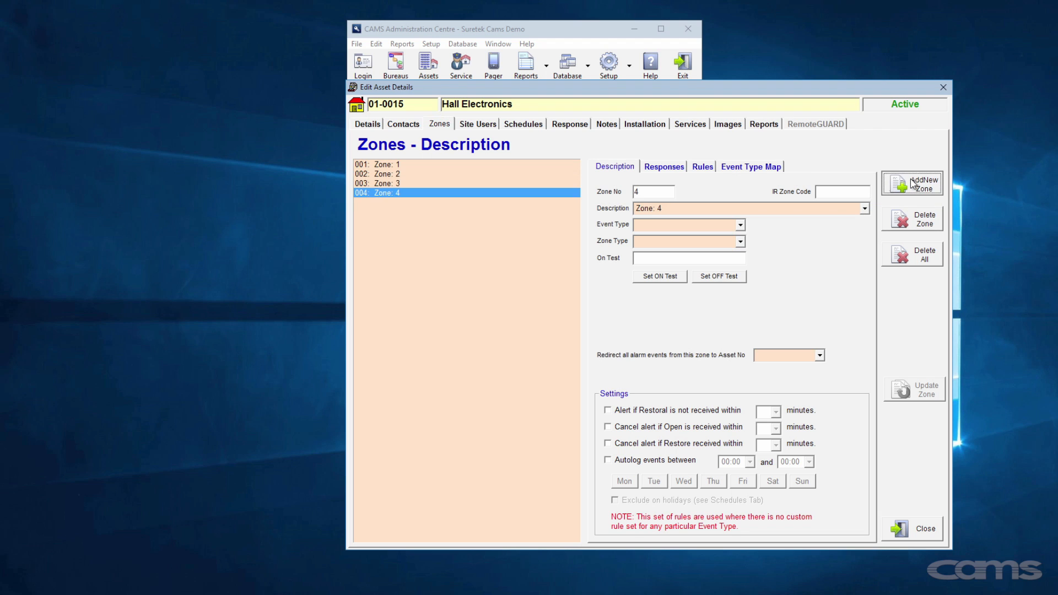
pyautogui.click(914, 183)
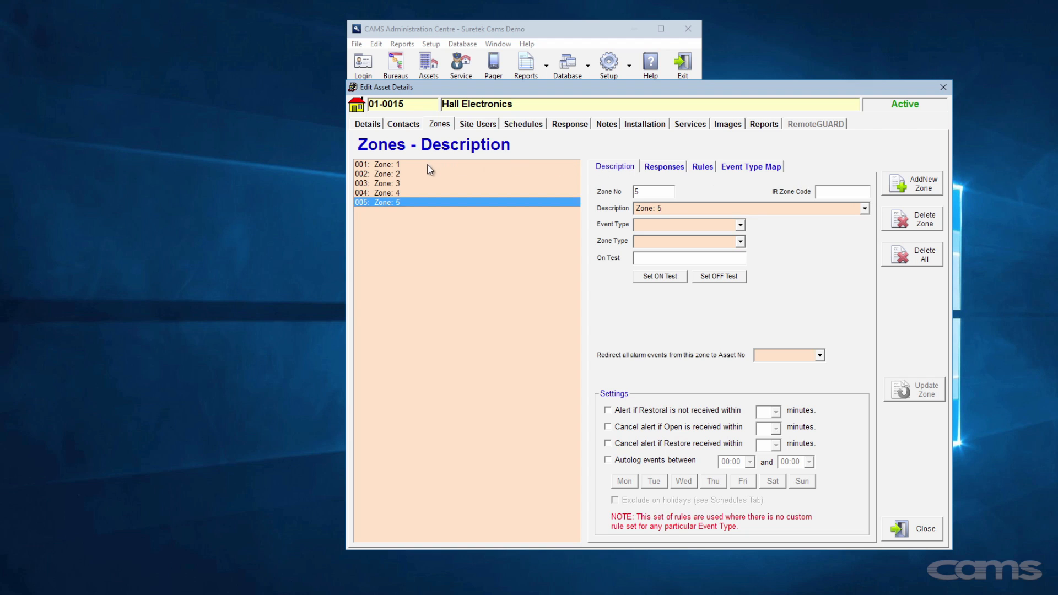
# - Rename the first two zones Warehouse and Office
pyautogui.click(453, 165)
pyautogui.tripleClick(641, 207)
pyautogui.write('Warehouse')
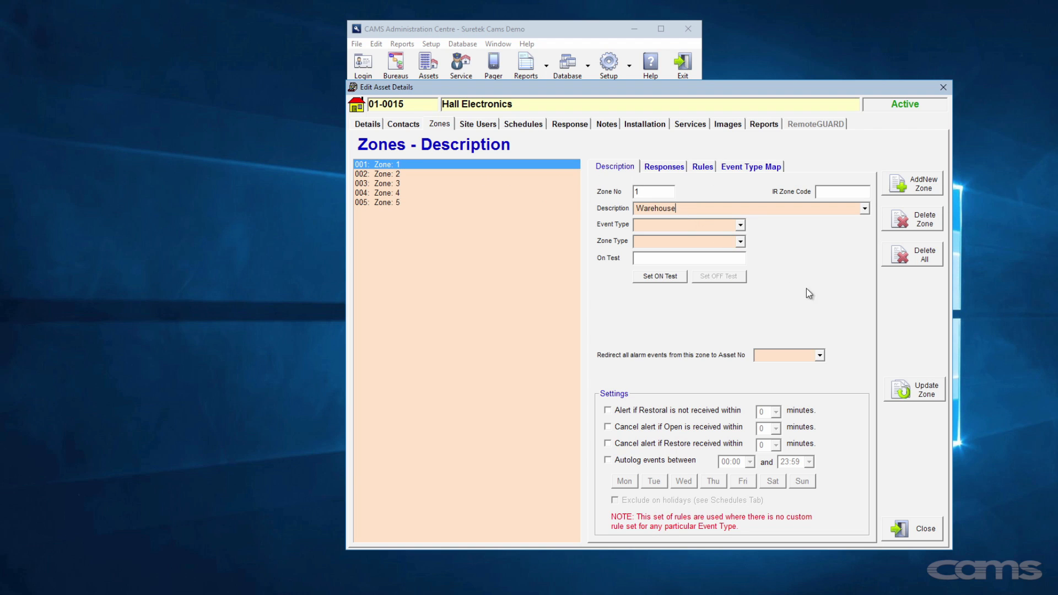
pyautogui.click(915, 389)
pyautogui.click(430, 175)
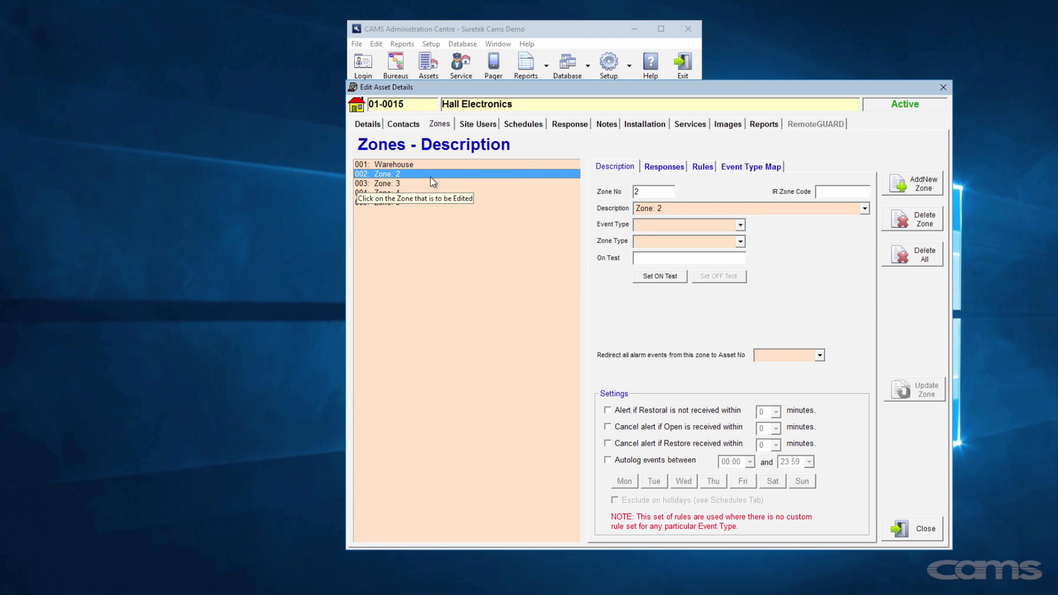
pyautogui.write('ffice')
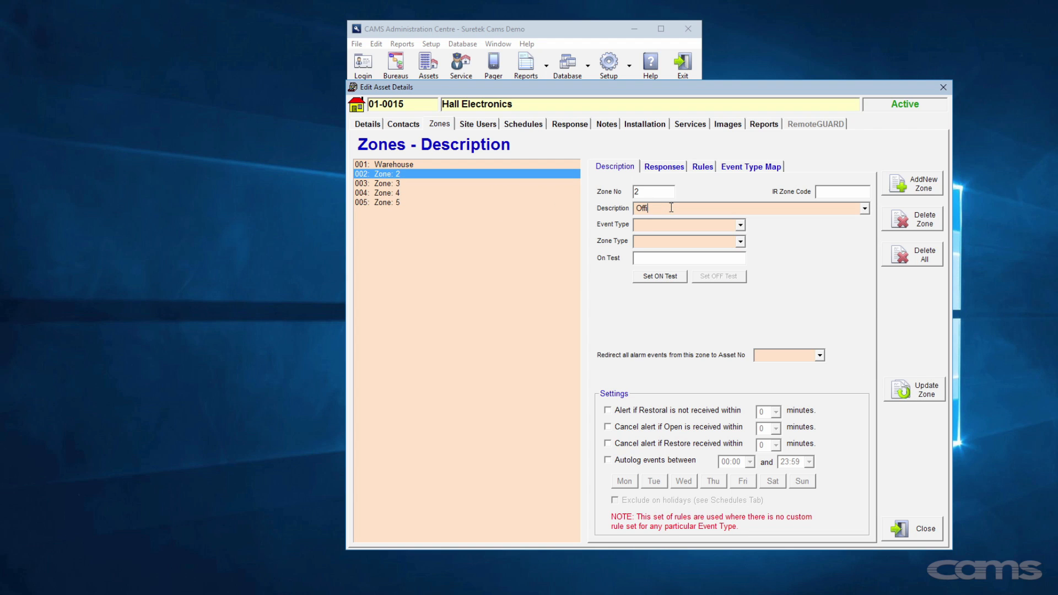
pyautogui.click(910, 389)
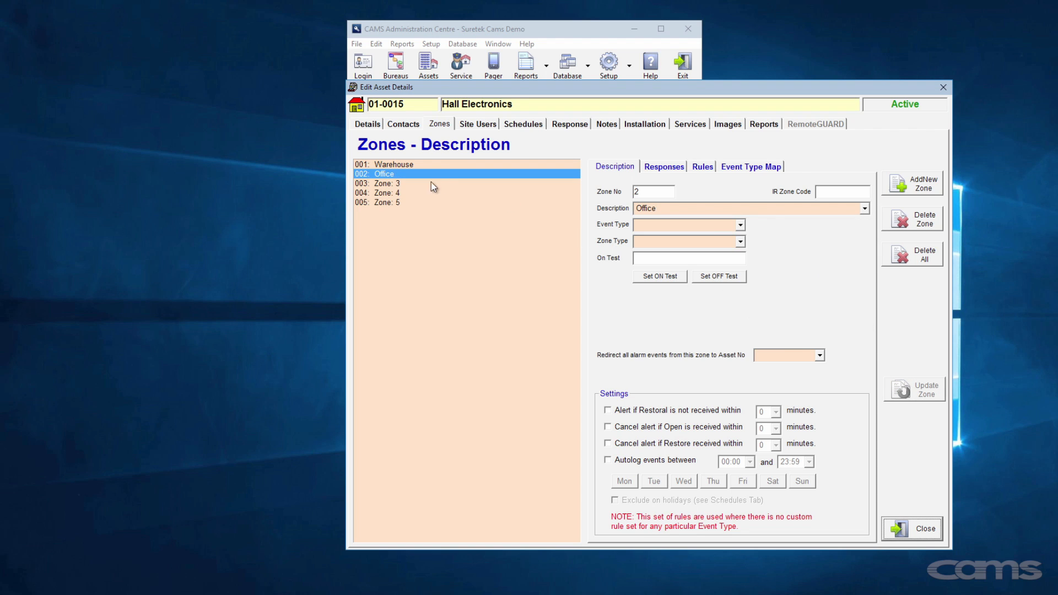
# - Name zones three to five Storeroom, Shipping Area and Tech Lab
pyautogui.click(438, 183)
pyautogui.write('Storeroom')
pyautogui.press('Return')
pyautogui.write('Shipping Area')
pyautogui.click(885, 378)
pyautogui.write('Tech Lab')
pyautogui.click(908, 388)
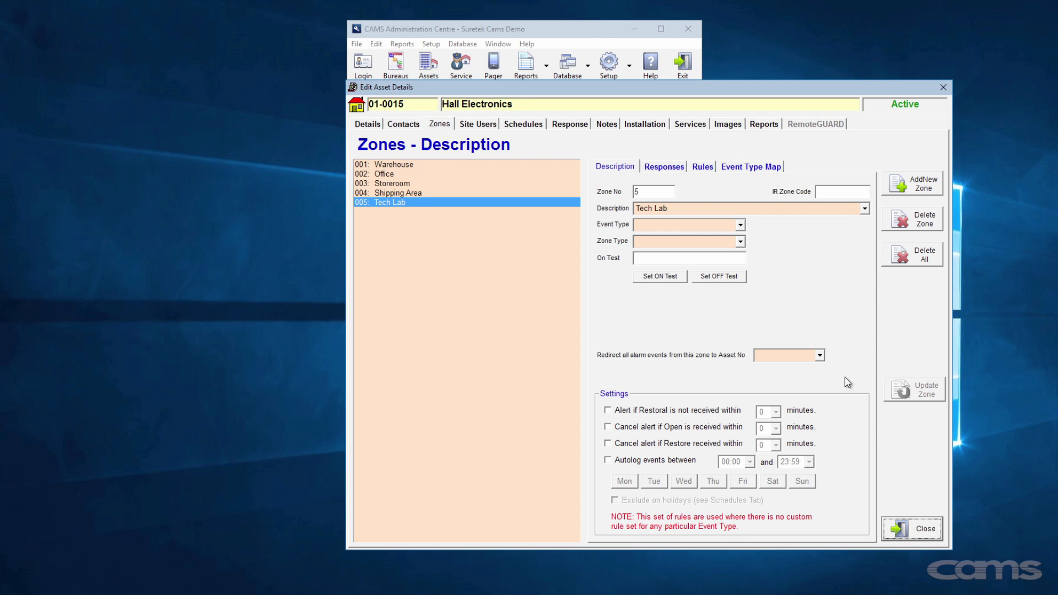
# - Make Tech Lab alert if restoral isn't received within 10 minutes, and save it
pyautogui.click(683, 411)
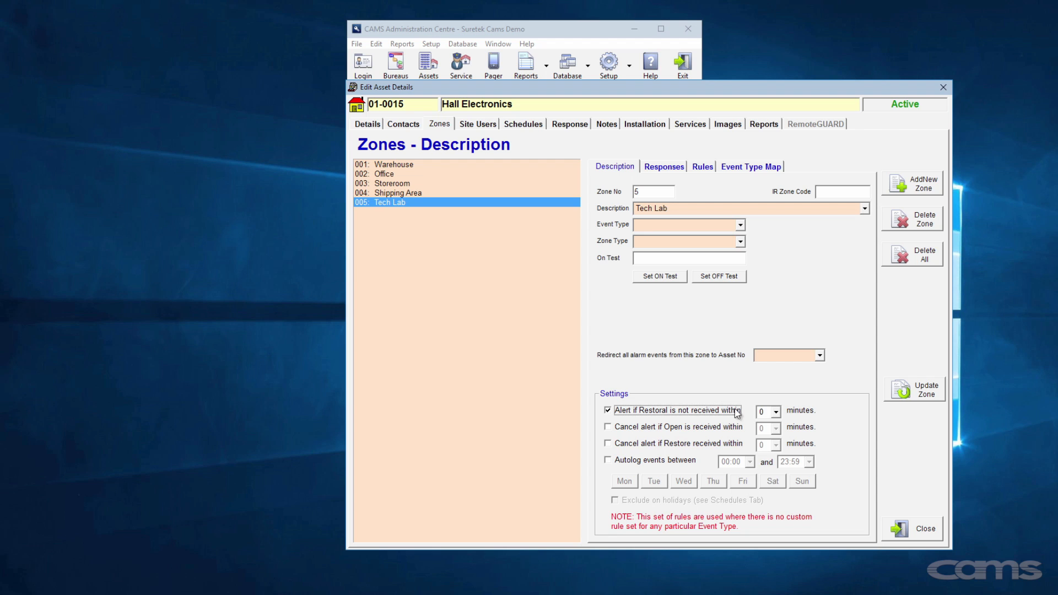
pyautogui.click(776, 412)
pyautogui.click(777, 491)
pyautogui.click(766, 490)
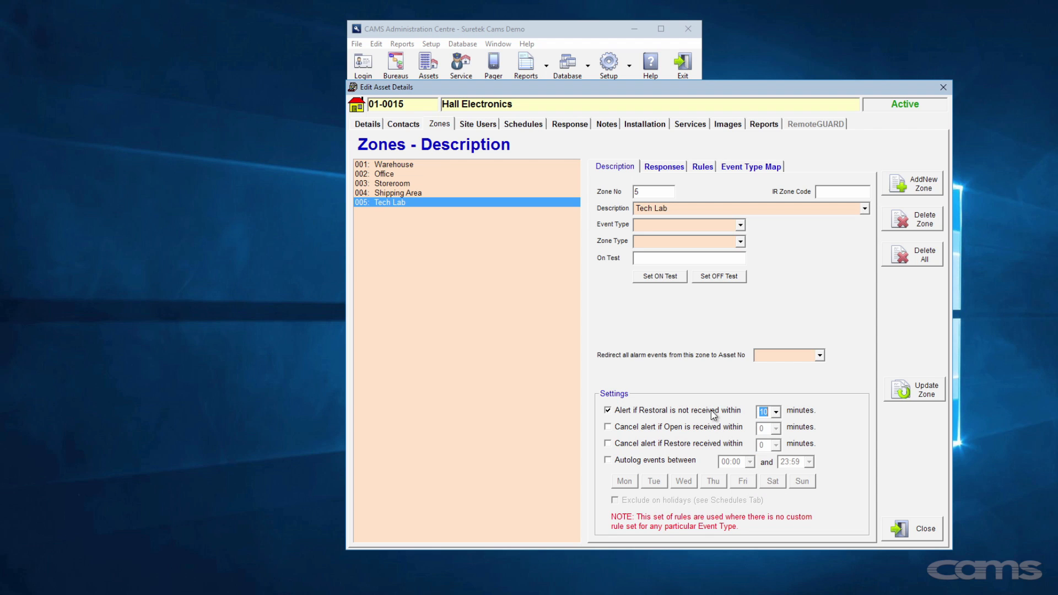
pyautogui.click(904, 390)
# - Add a sixth zone named Panic Button
pyautogui.click(901, 186)
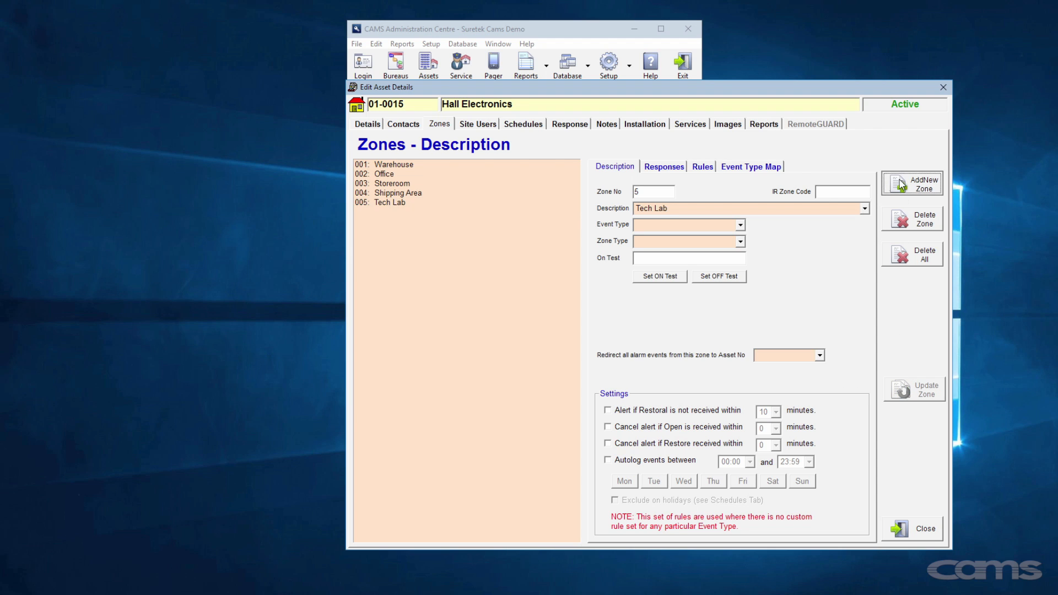
pyautogui.click(827, 208)
pyautogui.write('Panic Button')
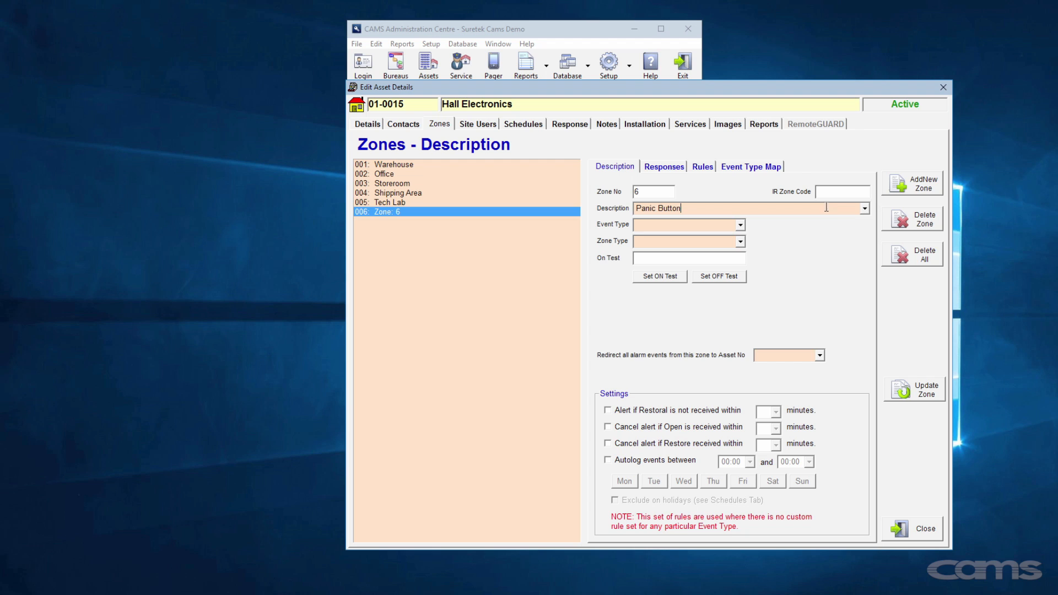
pyautogui.click(917, 390)
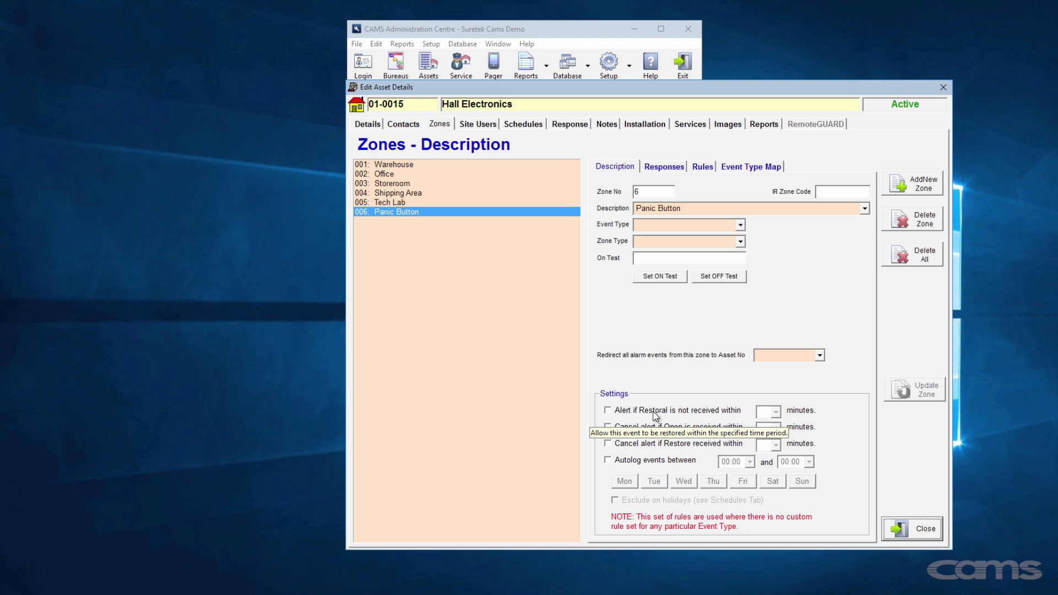
# - Make Panic Button alert if restoral isn't received within 30 minutes, and save it
pyautogui.click(653, 412)
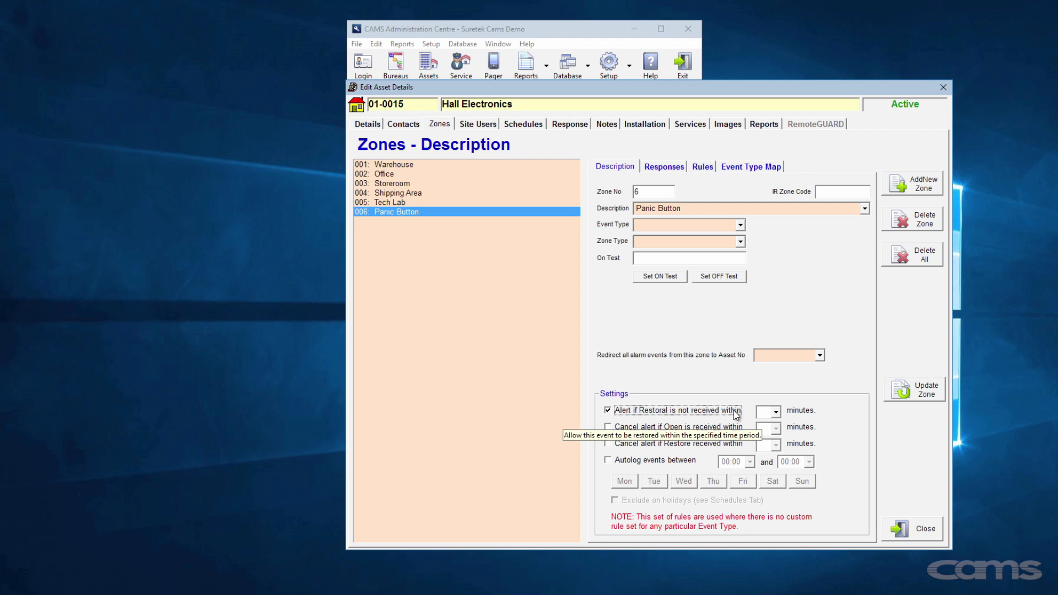
pyautogui.click(777, 412)
pyautogui.moveTo(777, 436); pyautogui.dragTo(781, 461)
pyautogui.click(766, 473)
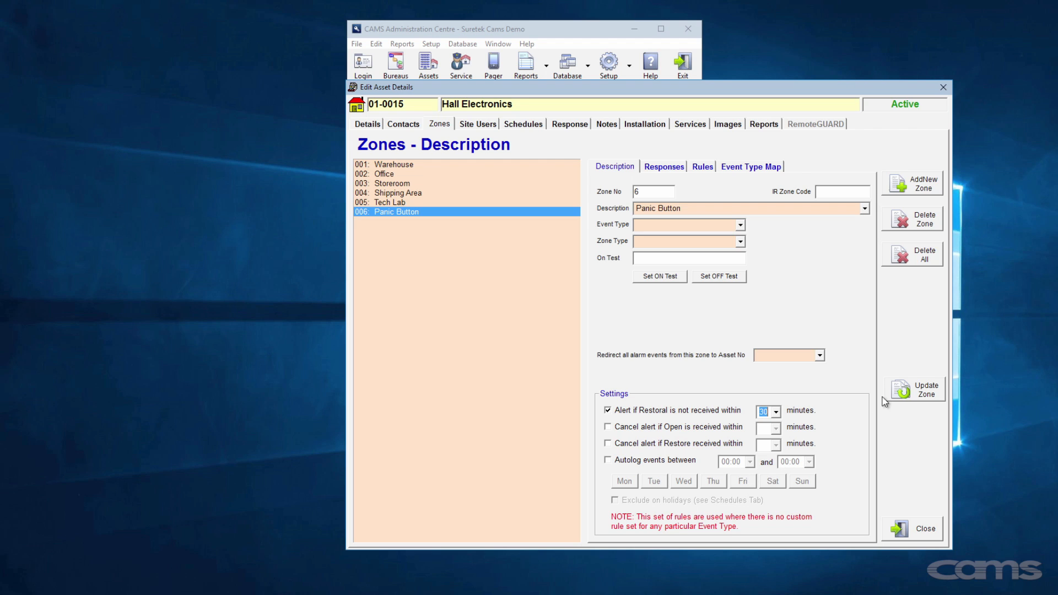
pyautogui.click(896, 385)
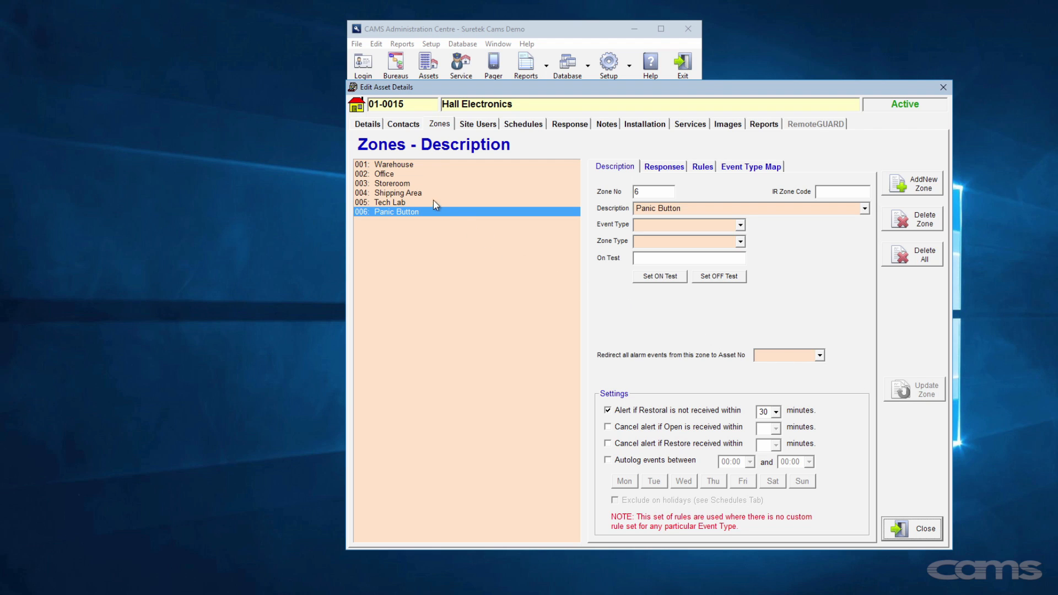
pyautogui.click(392, 175)
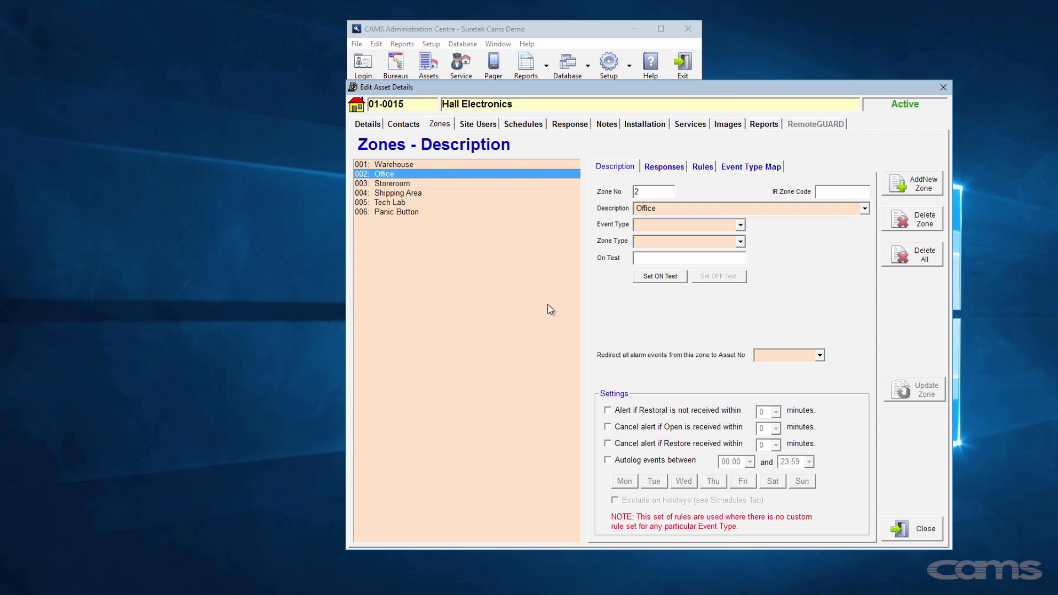
# - Set Office to cancel its alert on an Open within 5 minutes, then add zone Fire Escape
pyautogui.click(626, 427)
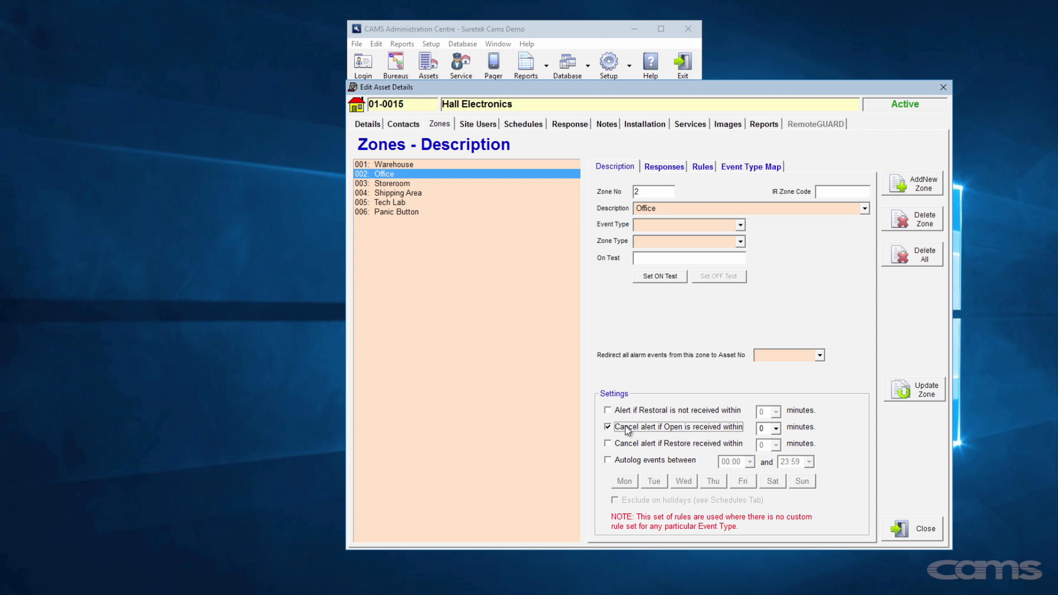
pyautogui.click(776, 429)
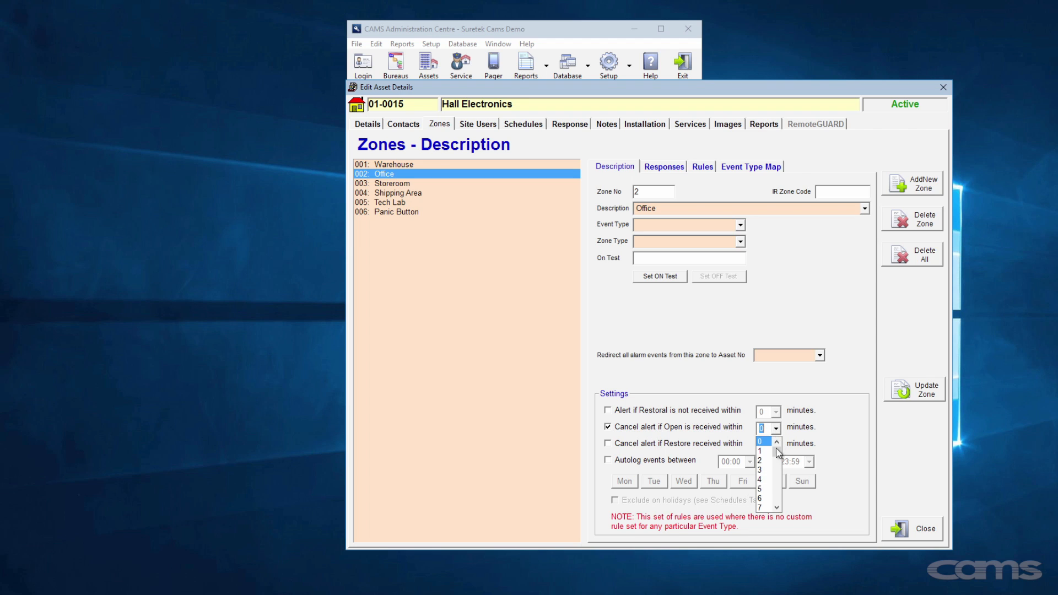
pyautogui.click(771, 488)
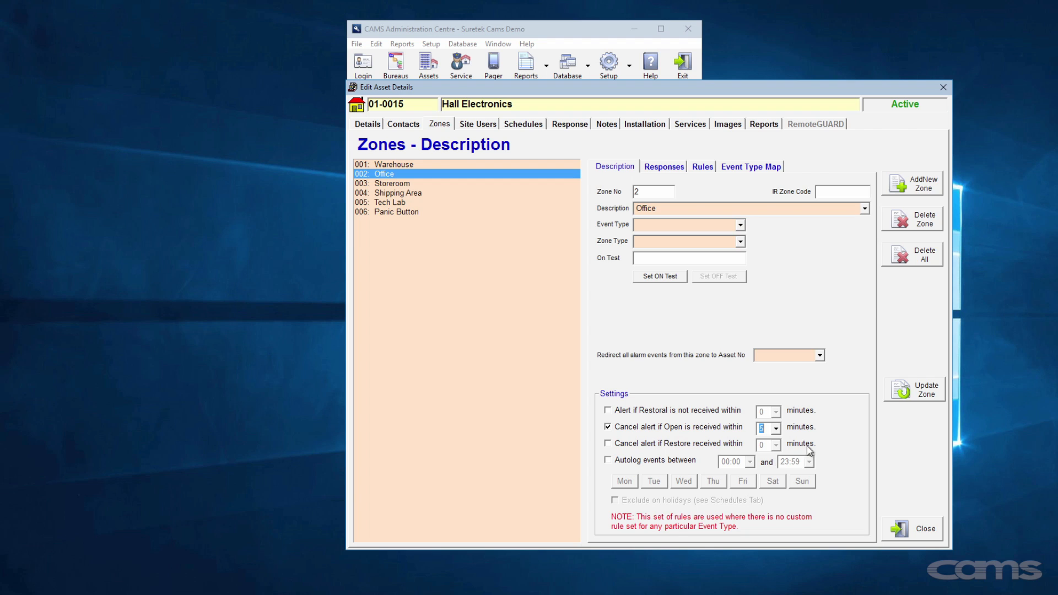
pyautogui.click(915, 393)
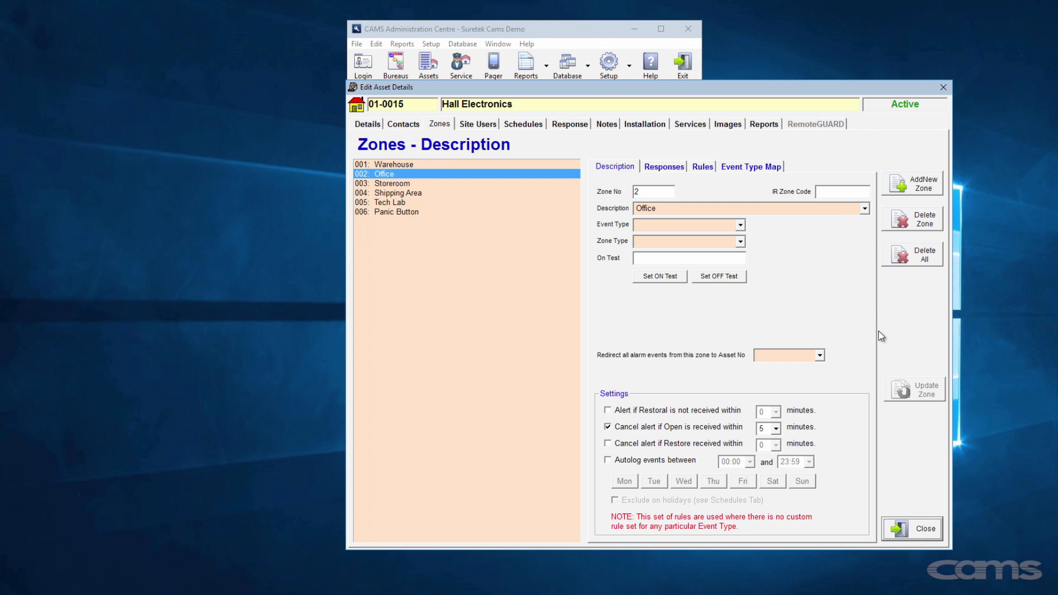
pyautogui.click(895, 188)
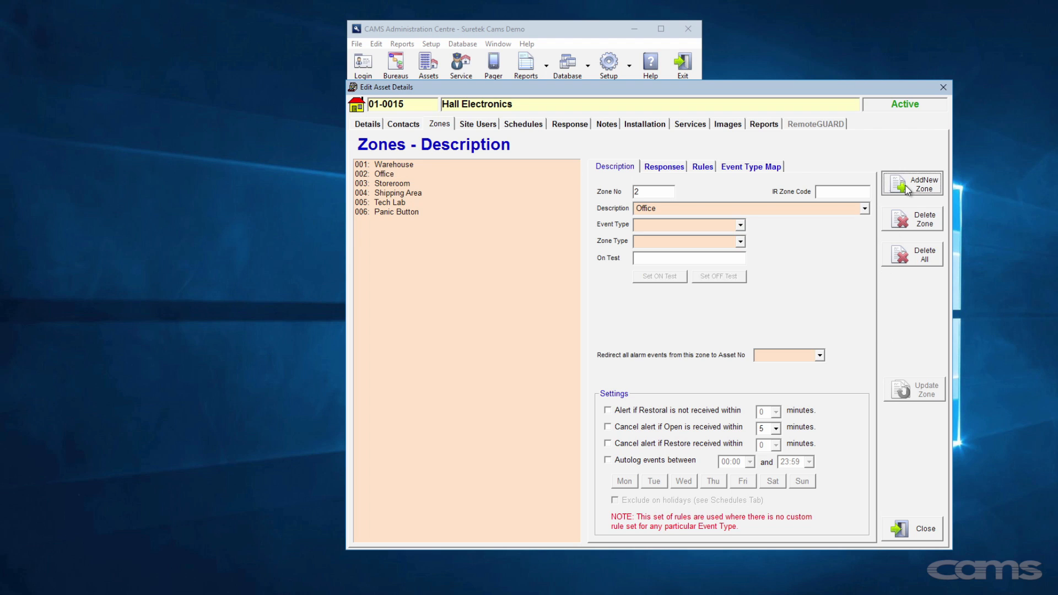
pyautogui.write('Fire Es')
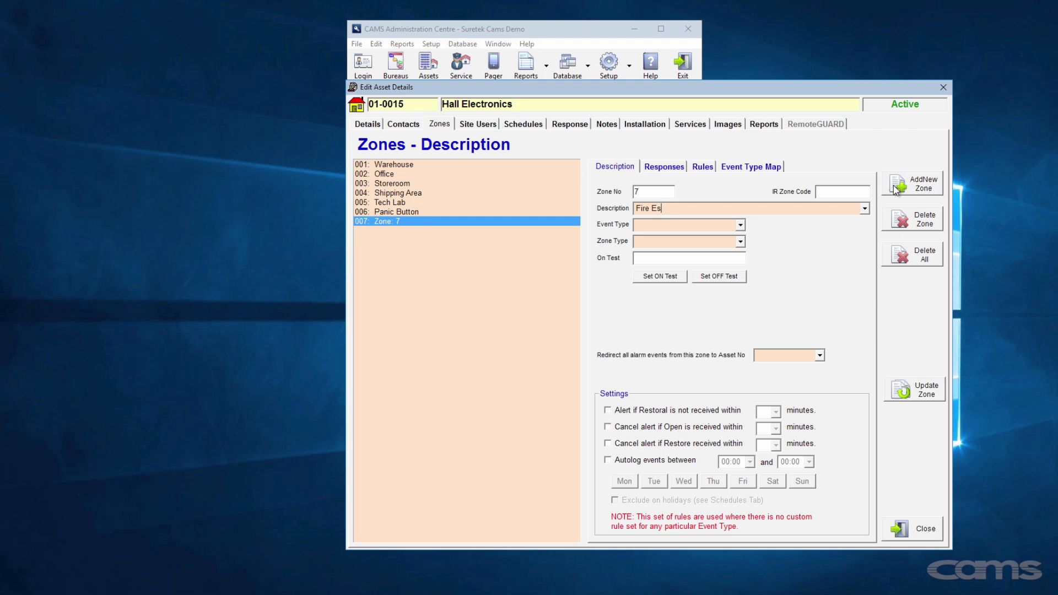
pyautogui.write('cape')
# - Save the Fire Escape zone and set its autolog window to 09:00–17:30
pyautogui.click(917, 390)
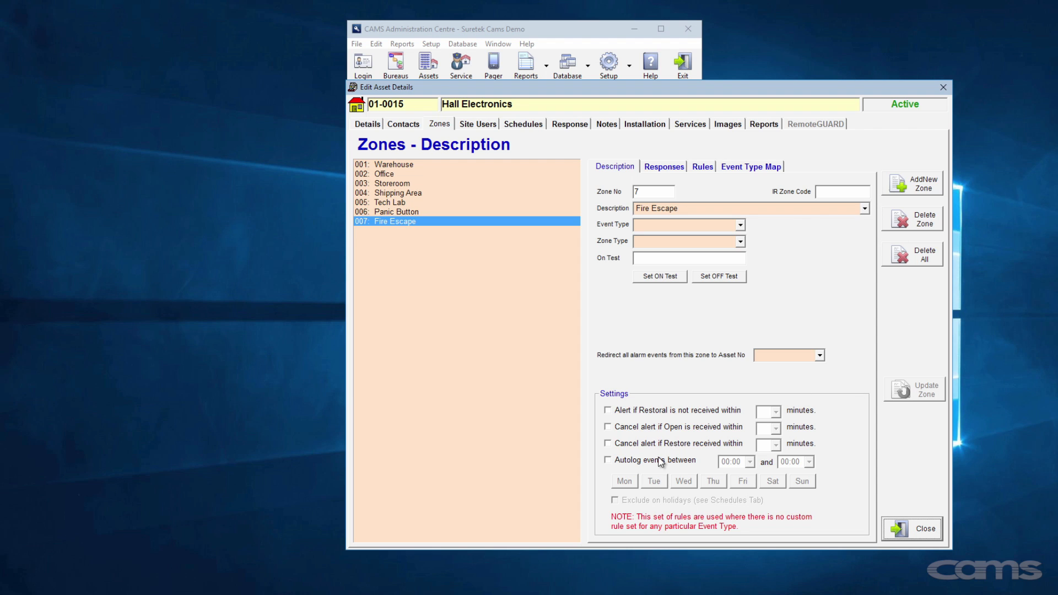
pyautogui.click(692, 463)
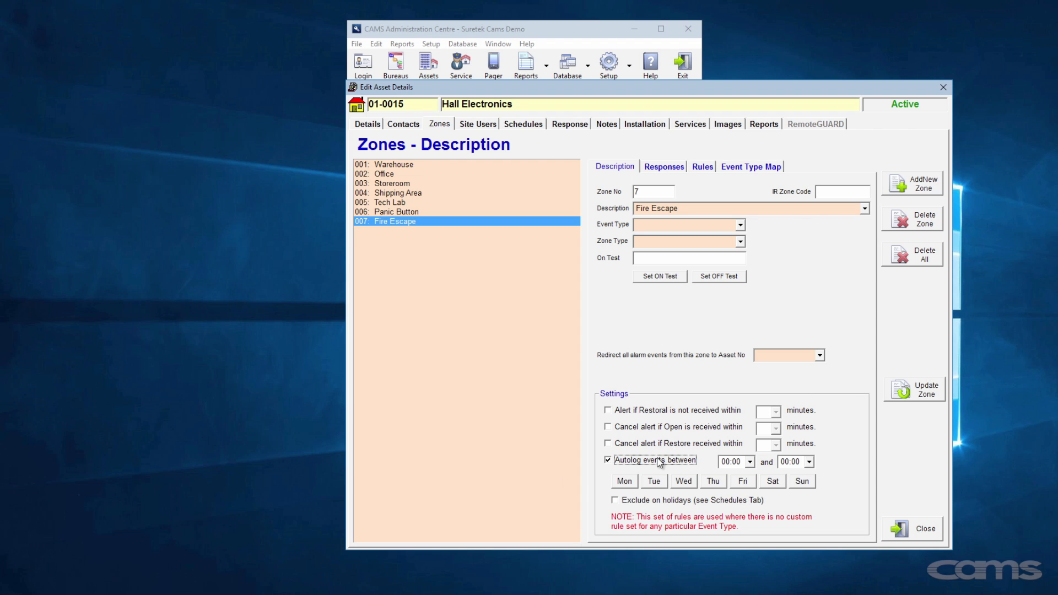
pyautogui.click(749, 463)
pyautogui.moveTo(750, 488); pyautogui.dragTo(750, 502)
pyautogui.click(733, 522)
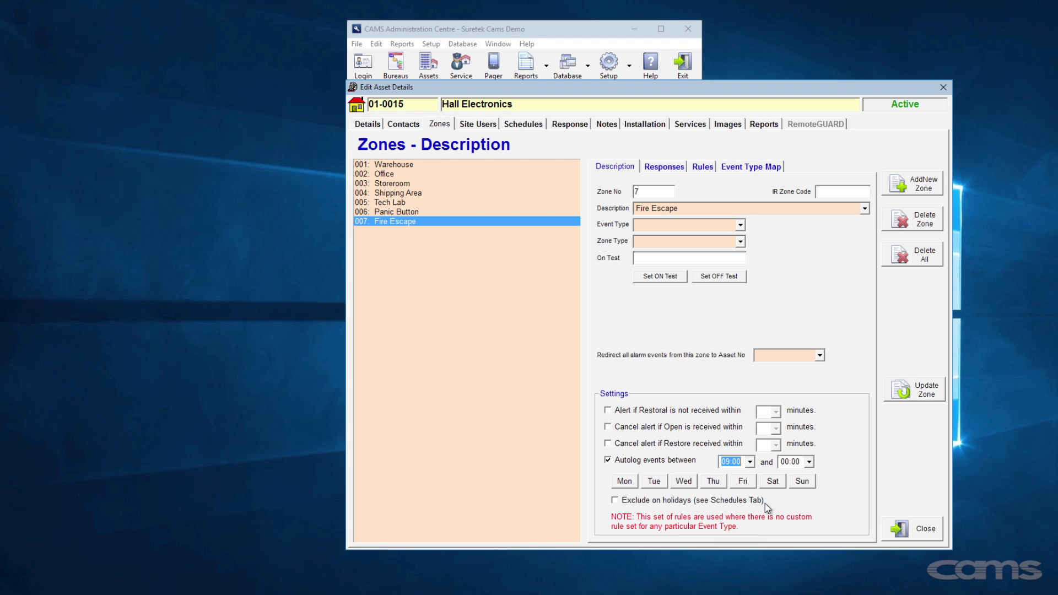
pyautogui.click(809, 465)
pyautogui.moveTo(809, 478); pyautogui.dragTo(811, 523)
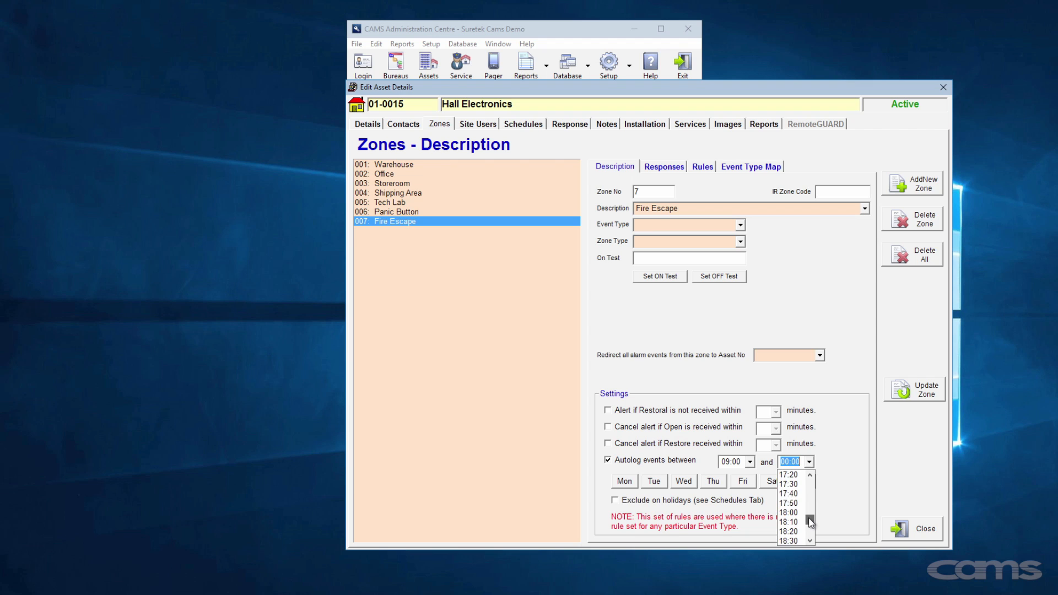
pyautogui.click(797, 486)
# - Limit Fire Escape autologging to Monday–Friday, excluding holidays, and save the zone
pyautogui.click(632, 482)
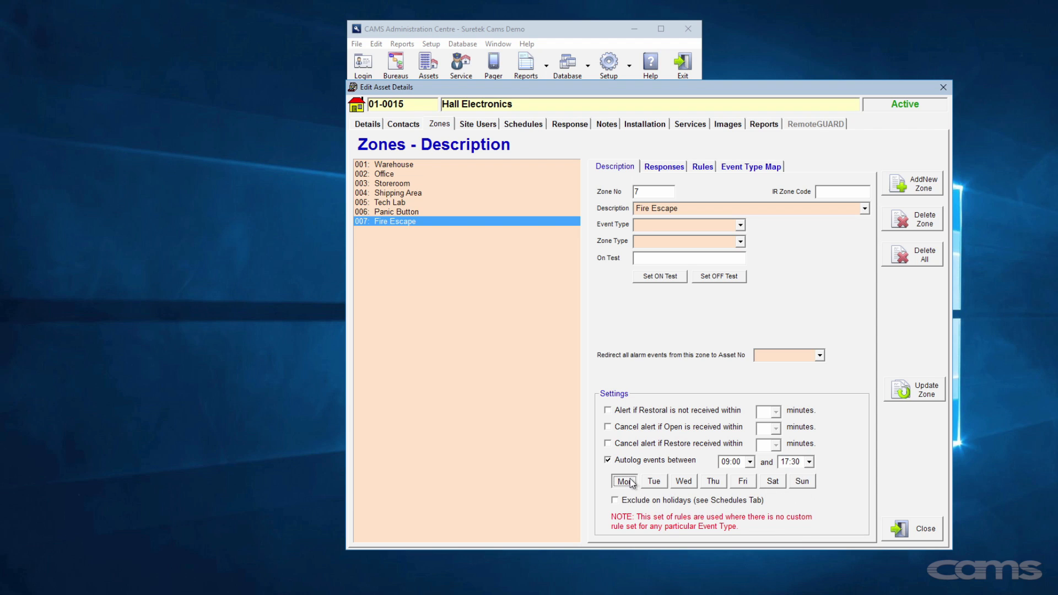
pyautogui.click(654, 481)
pyautogui.click(684, 482)
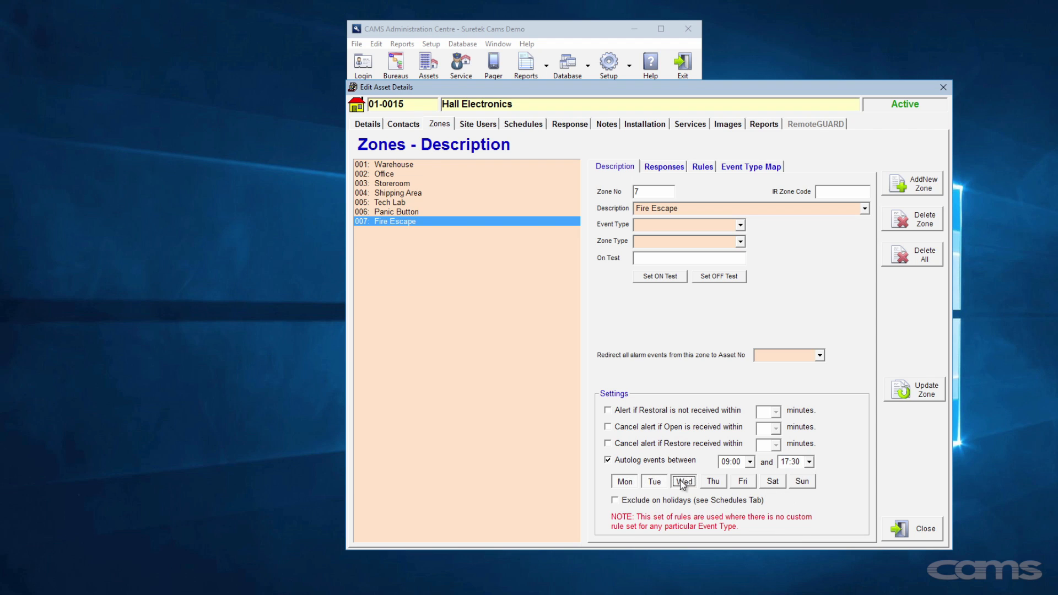
pyautogui.click(710, 483)
pyautogui.click(740, 482)
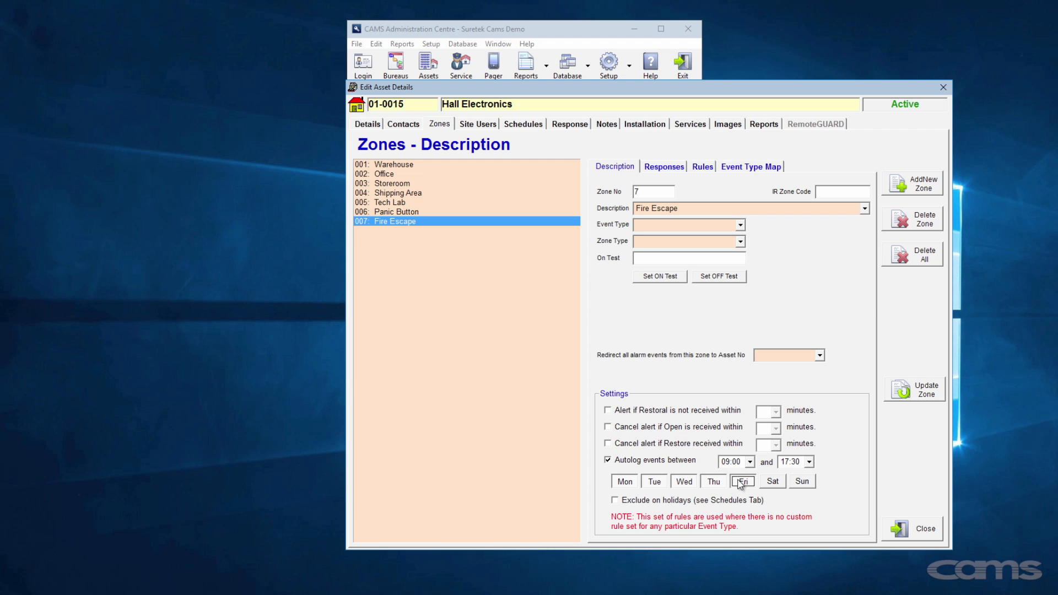
pyautogui.click(691, 502)
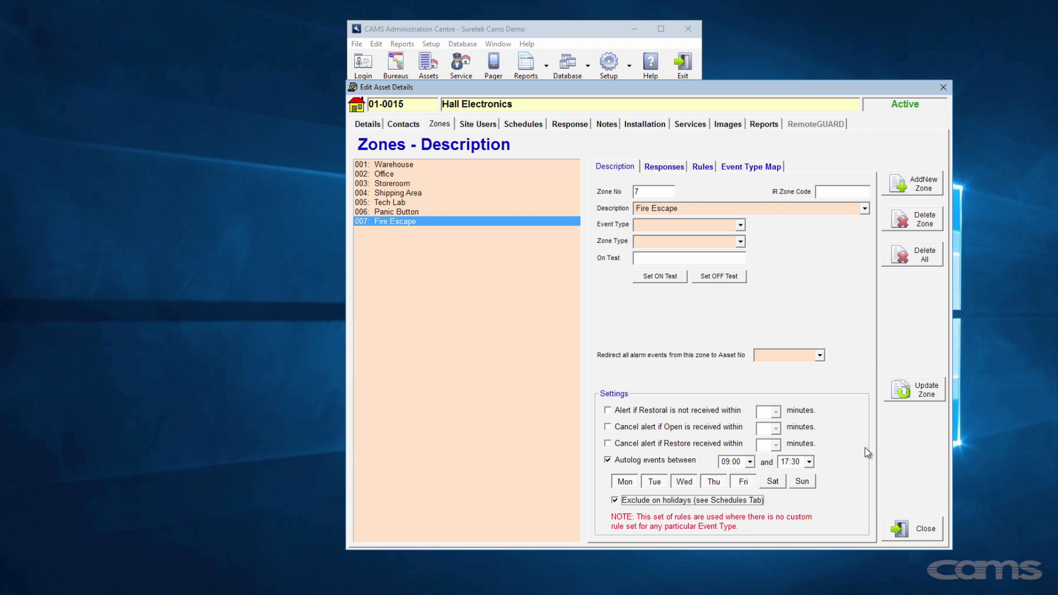
pyautogui.click(916, 394)
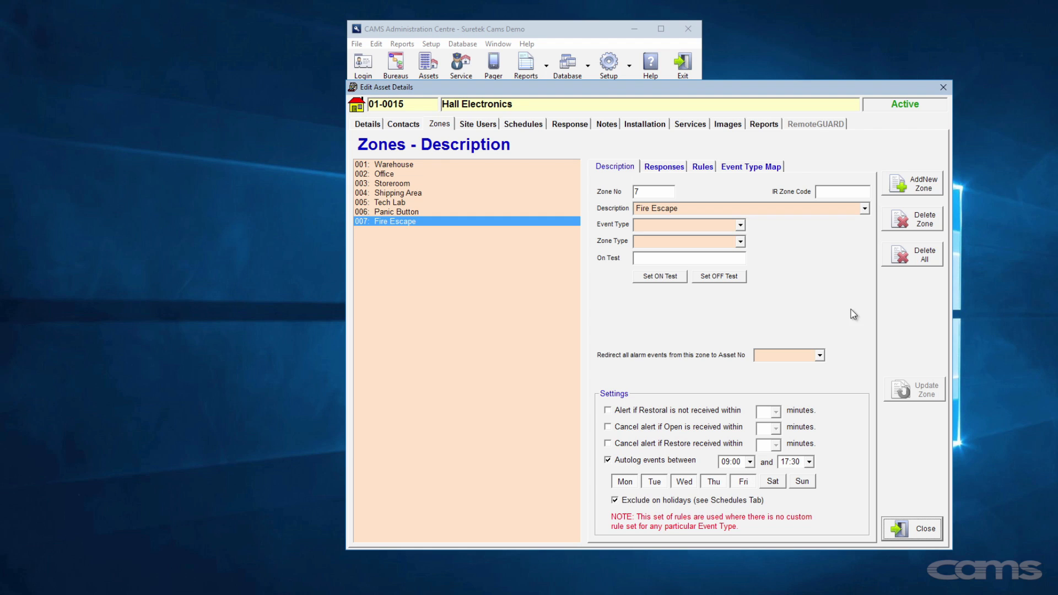
pyautogui.click(677, 168)
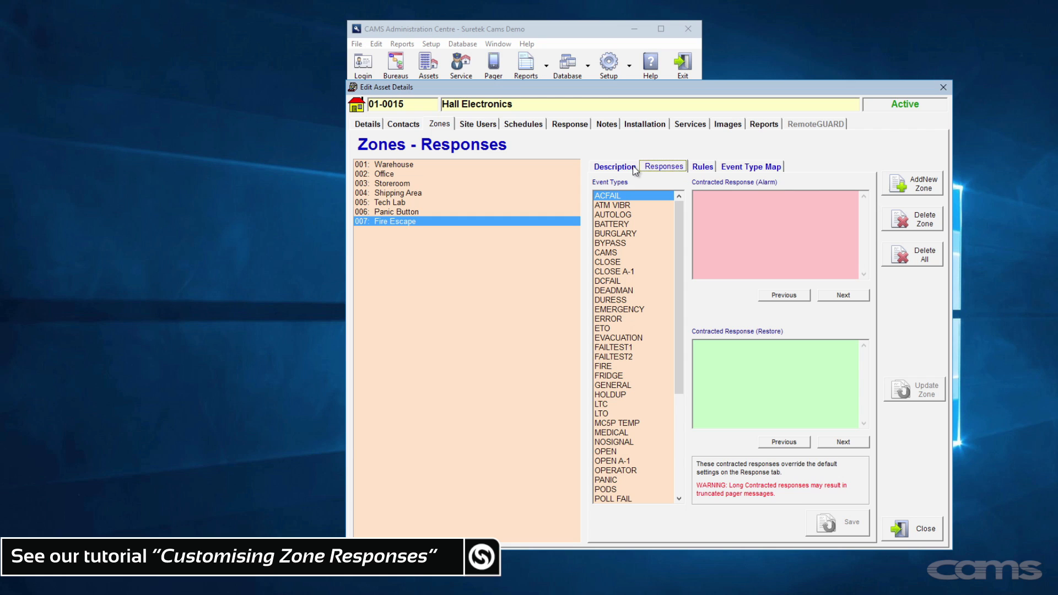
# - Go to the Hall Electronics Site Users page
pyautogui.click(488, 124)
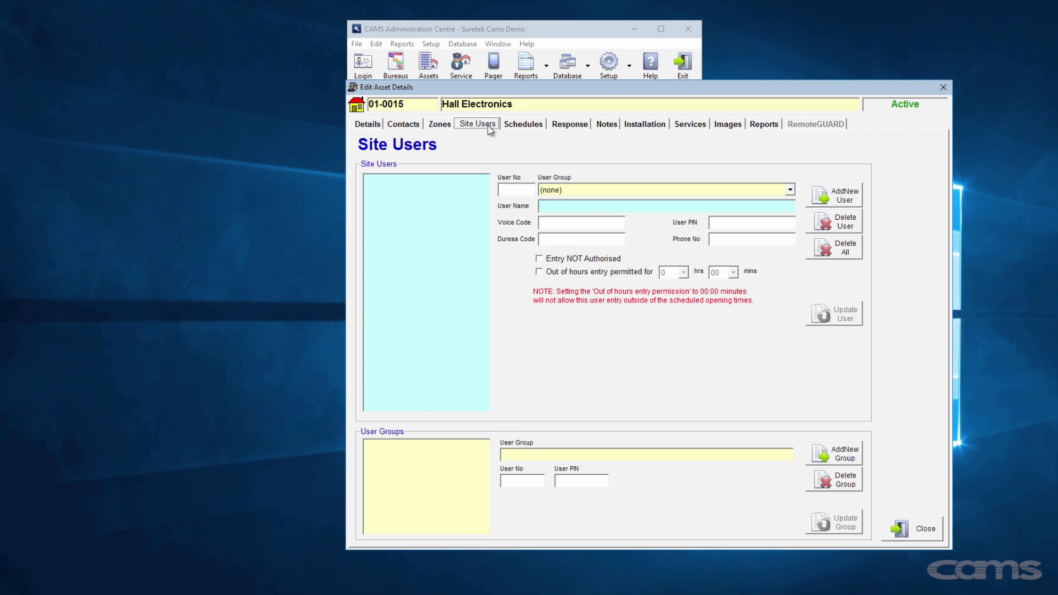
# - Add three site user entries and save the first one with its name and PIN
pyautogui.click(832, 195)
pyautogui.click(832, 195)
pyautogui.click(832, 195)
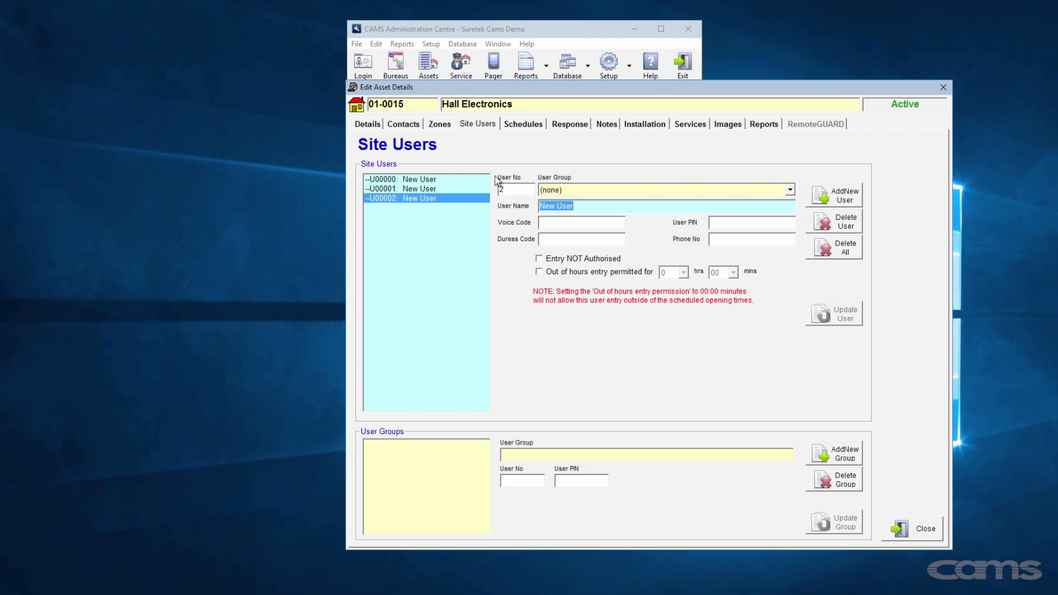
pyautogui.click(454, 182)
pyautogui.click(570, 206)
pyautogui.press('BackSpace')
pyautogui.press('BackSpace')
pyautogui.press('BackSpace')
pyautogui.press('BackSpace')
pyautogui.press('BackSpace')
pyautogui.press('BackSpace')
pyautogui.press('BackSpace')
pyautogui.press('BackSpace')
pyautogui.write('Peter')
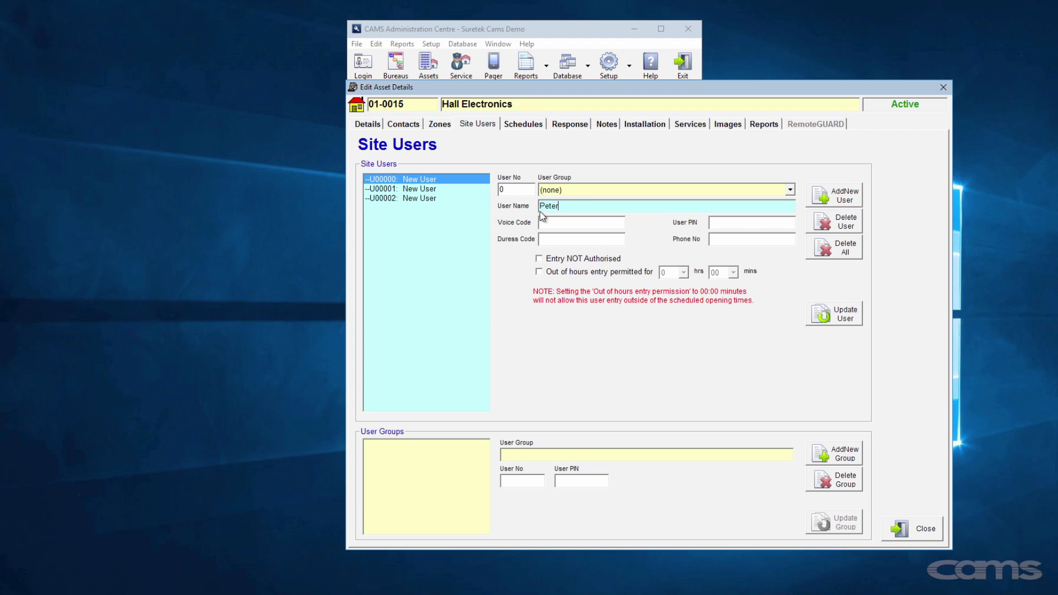
pyautogui.click(719, 223)
pyautogui.click(835, 319)
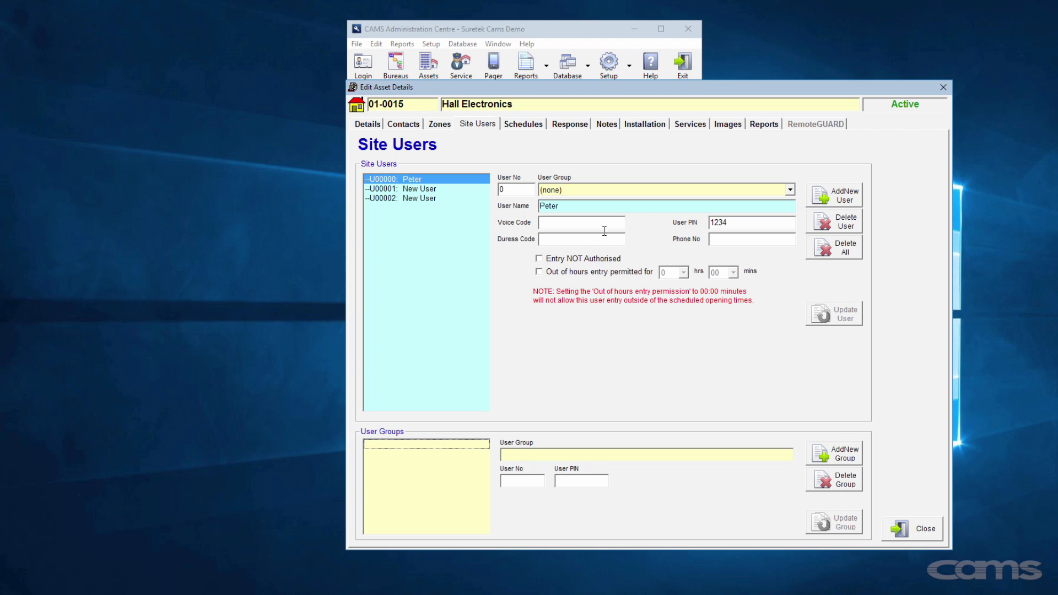
# - Save the second user's name and PIN, save the third user, and add a fourth entry
pyautogui.click(456, 190)
pyautogui.moveTo(582, 206); pyautogui.dragTo(530, 206)
pyautogui.write('Paul')
pyautogui.click(713, 223)
pyautogui.click(830, 317)
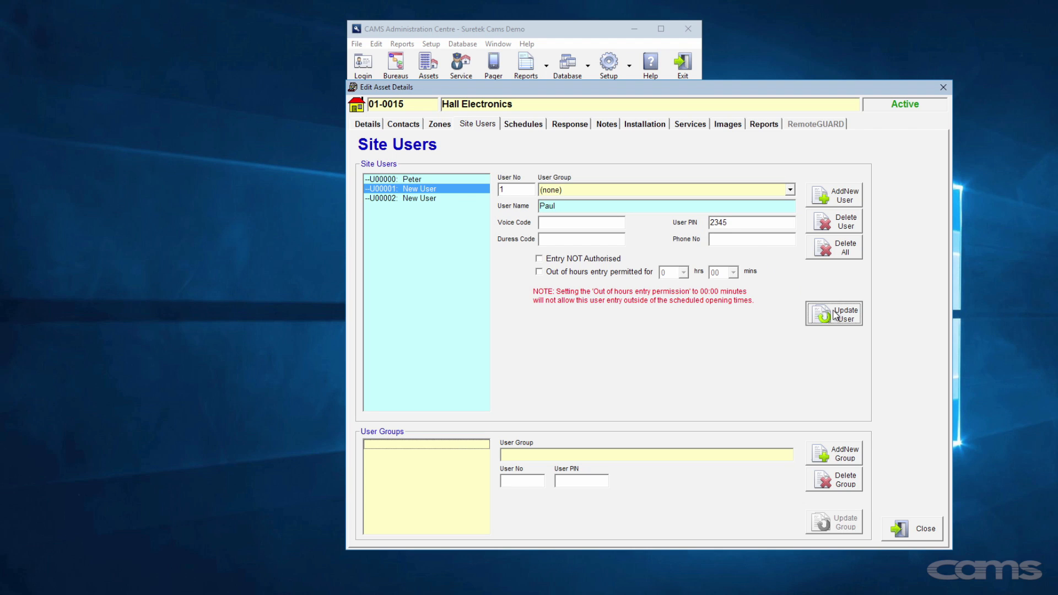
pyautogui.click(446, 199)
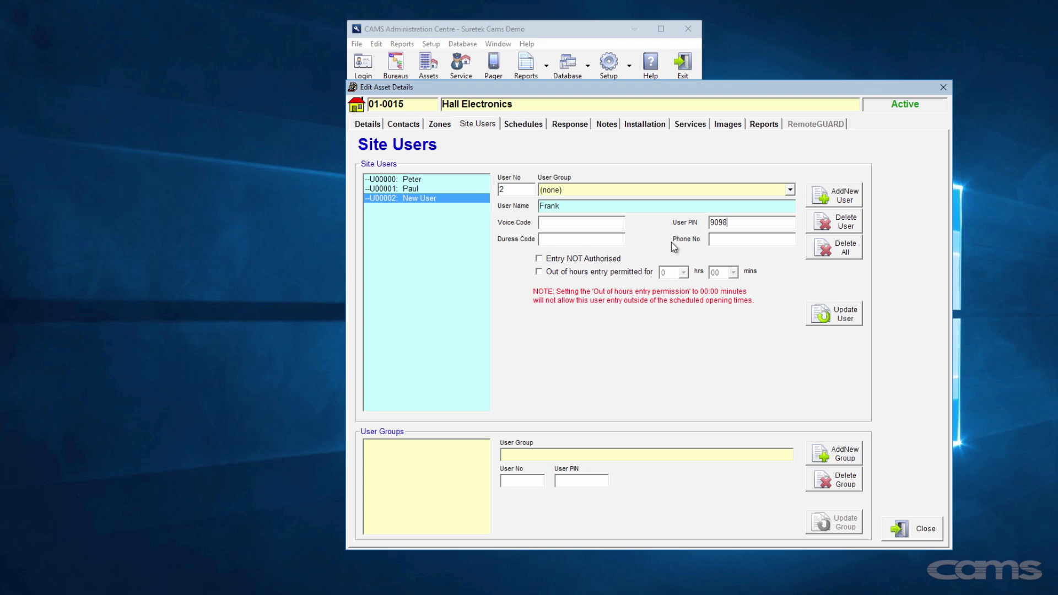
pyautogui.click(833, 316)
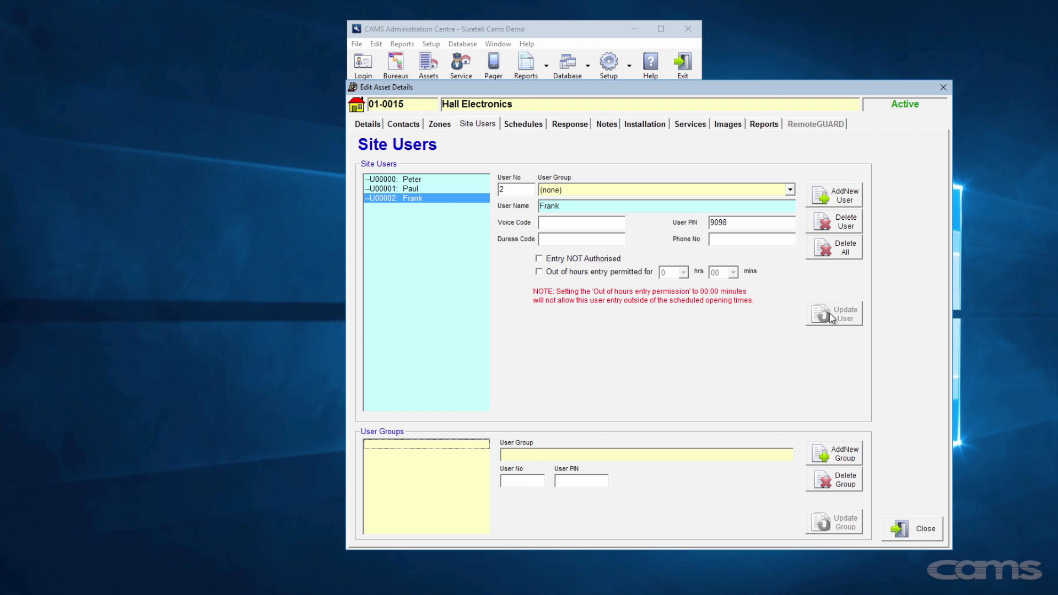
pyautogui.click(835, 196)
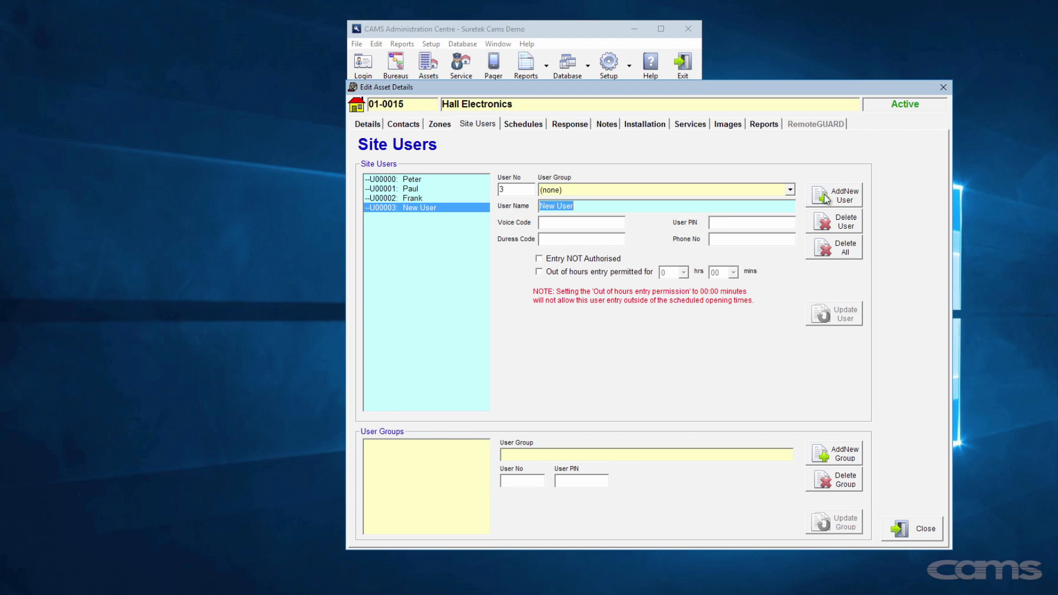
# - Save user U00003 as Cleaner with out-of-hours entry permitted for 1 hr 30 mins
pyautogui.write('Cleaner')
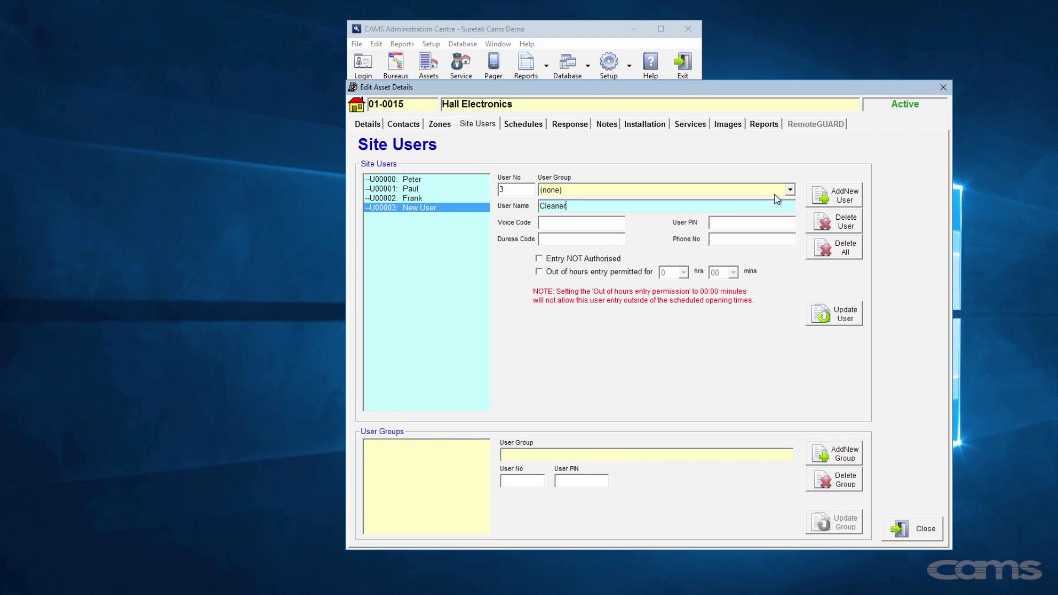
pyautogui.click(605, 272)
pyautogui.click(683, 272)
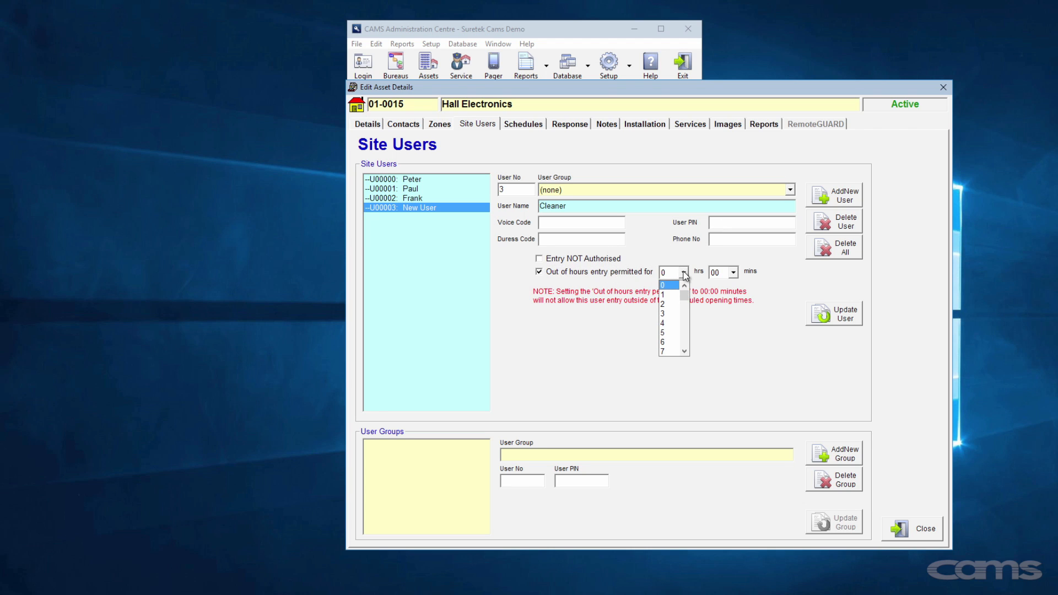
pyautogui.click(677, 295)
pyautogui.click(733, 272)
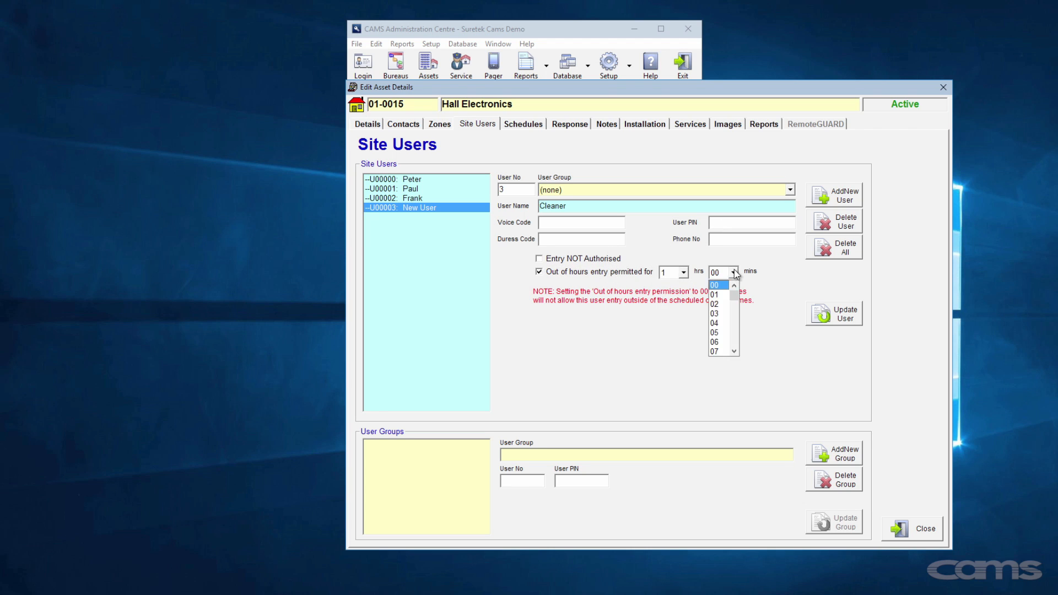
pyautogui.moveTo(730, 292); pyautogui.dragTo(733, 313)
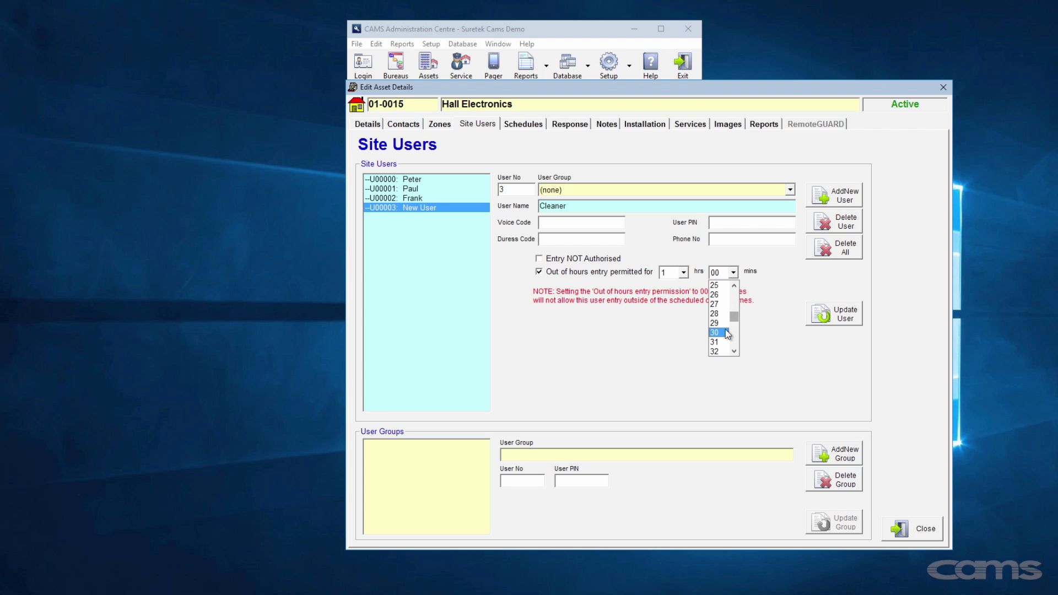
pyautogui.click(721, 333)
pyautogui.click(831, 317)
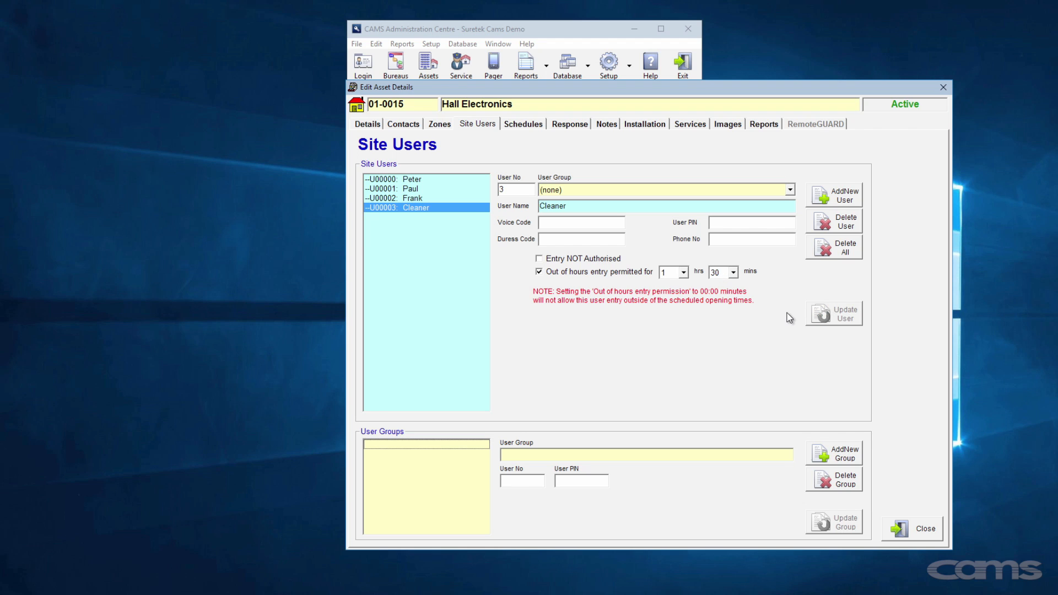
# - Give Monday a single 08:00–18:00 opening and copy those hours to Monday through Friday
pyautogui.click(537, 126)
pyautogui.click(578, 199)
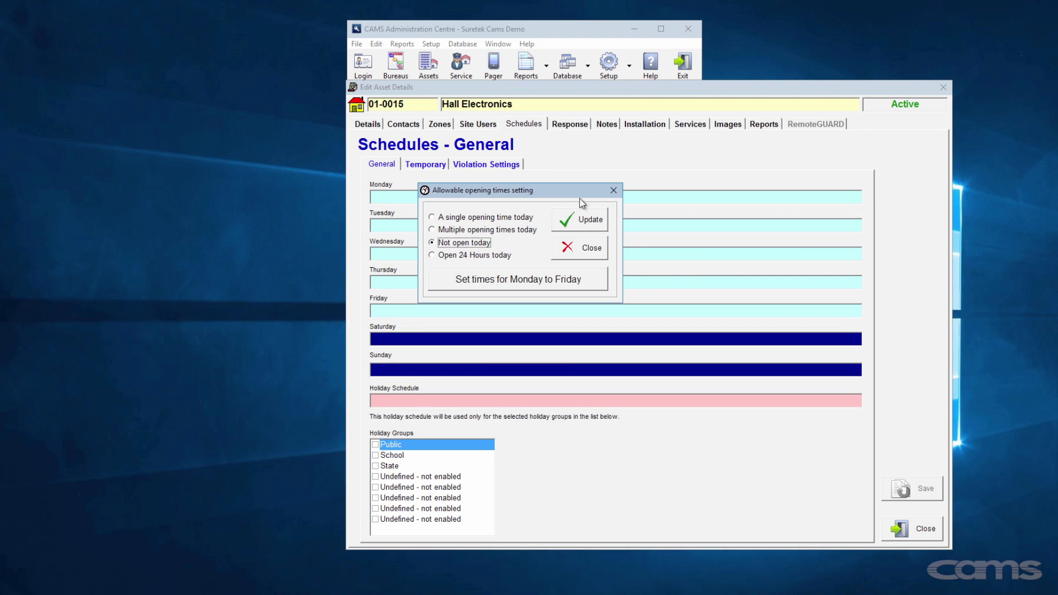
pyautogui.click(465, 234)
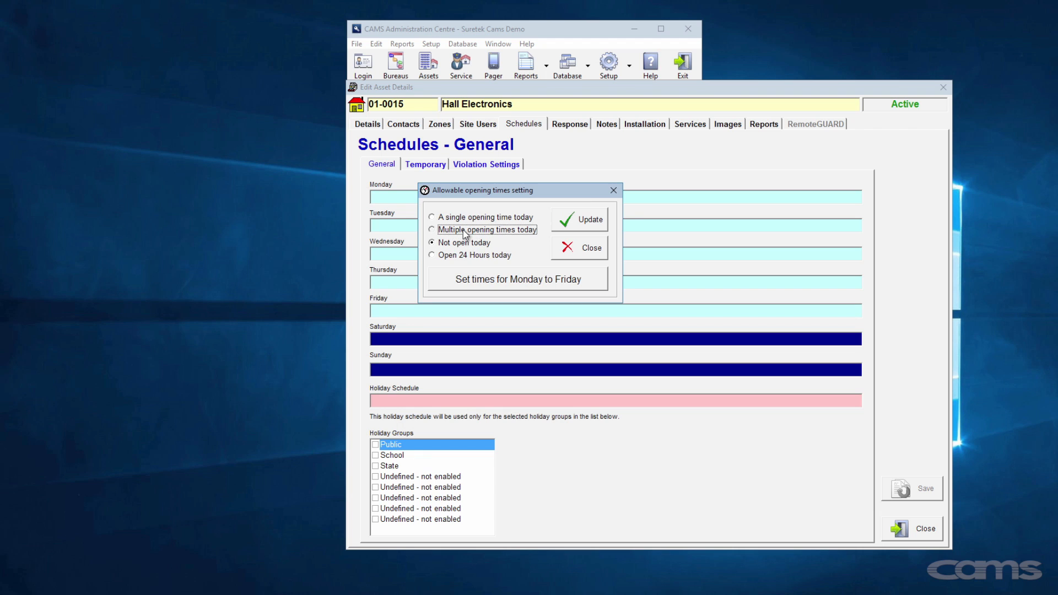
pyautogui.click(466, 218)
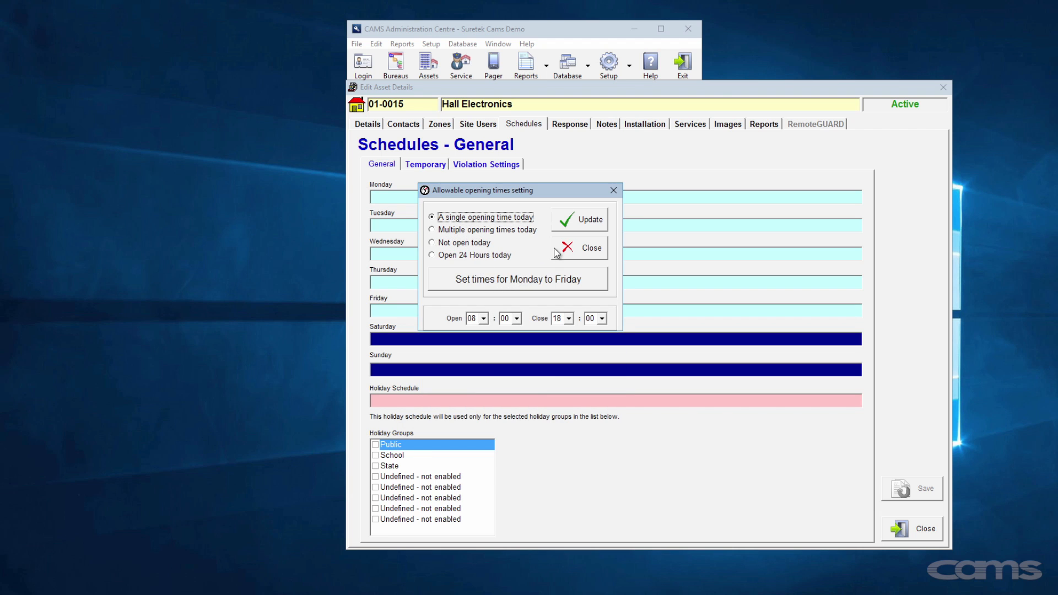
pyautogui.click(576, 226)
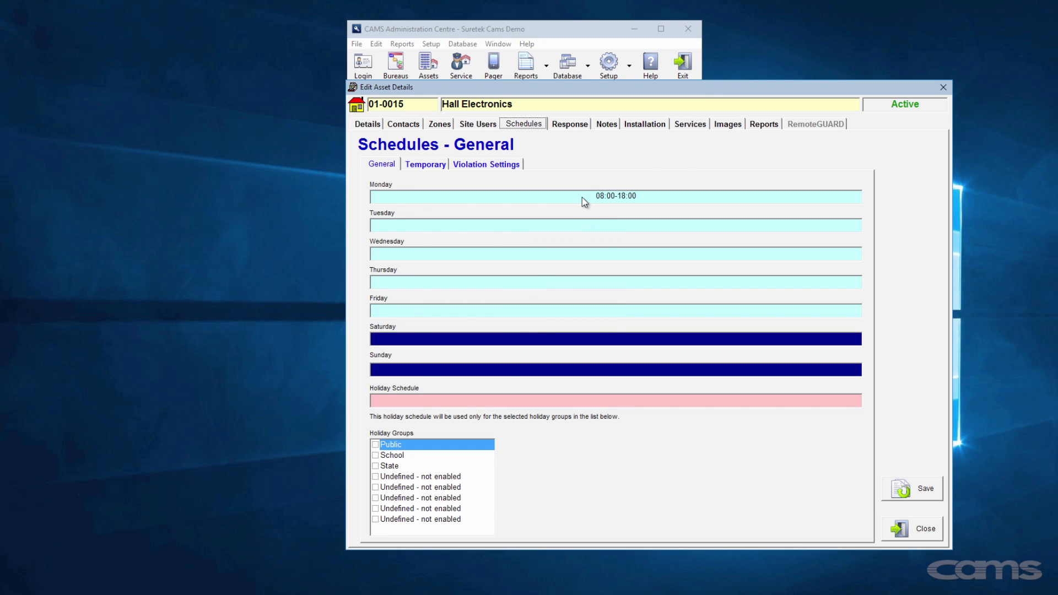
pyautogui.click(581, 197)
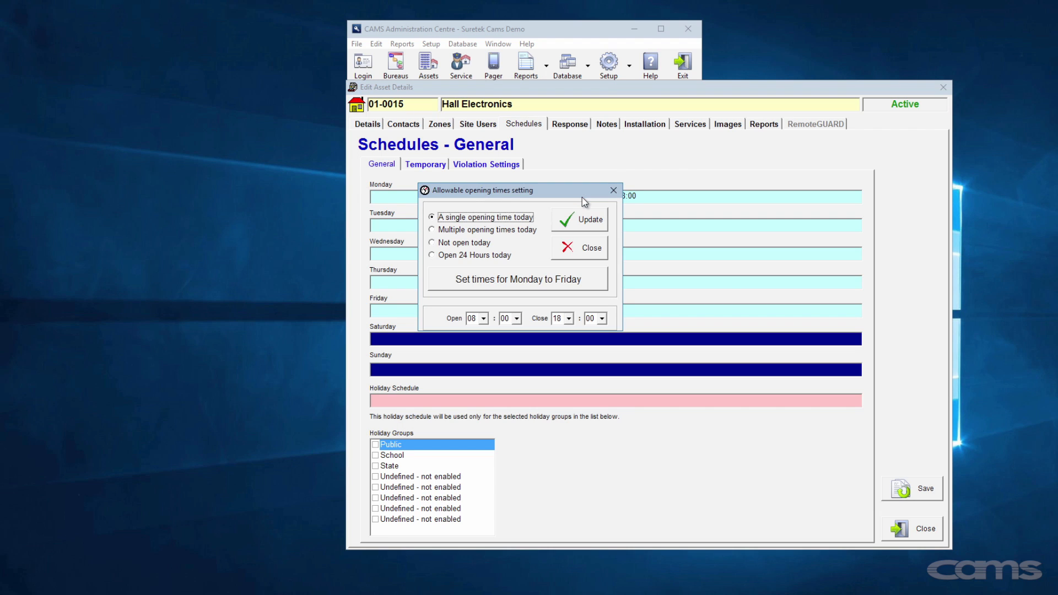
pyautogui.click(547, 280)
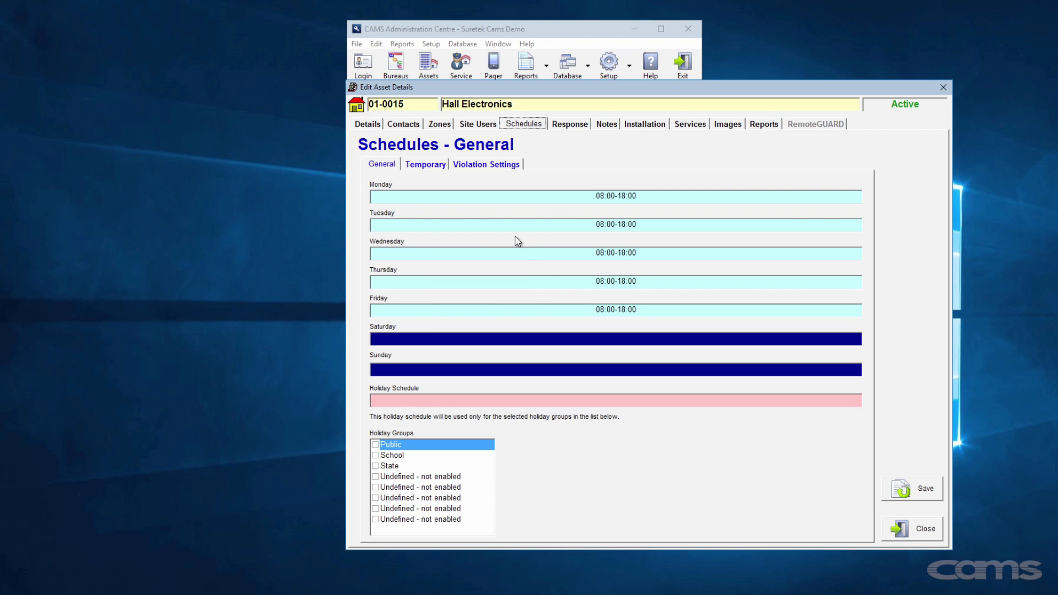
pyautogui.click(496, 164)
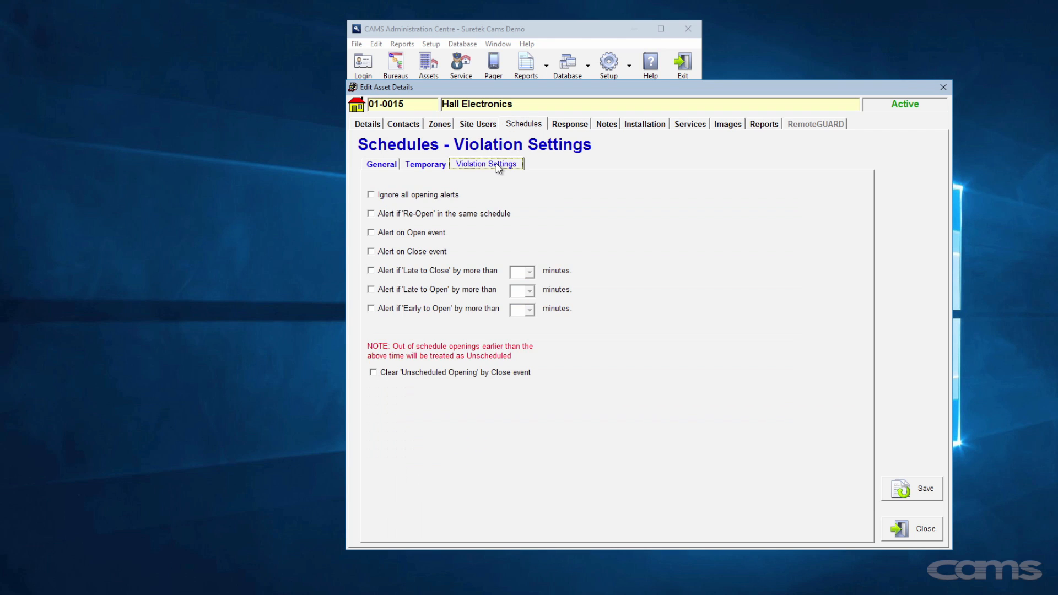
# - Alert when the site is 30 minutes late to close or 15 minutes late to open
pyautogui.click(420, 272)
pyautogui.click(530, 272)
pyautogui.click(520, 345)
pyautogui.click(387, 290)
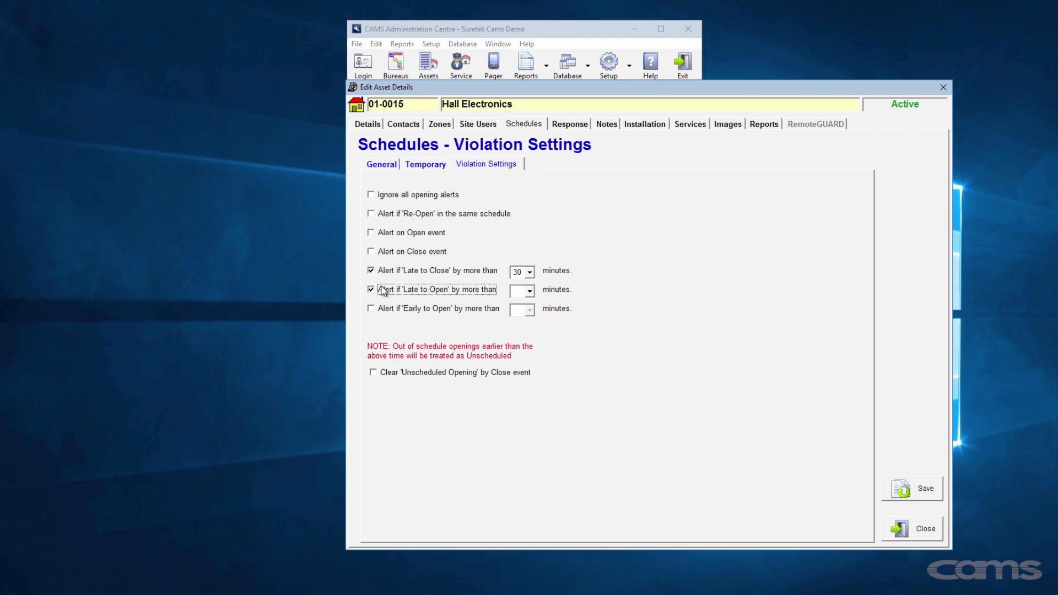
pyautogui.click(529, 291)
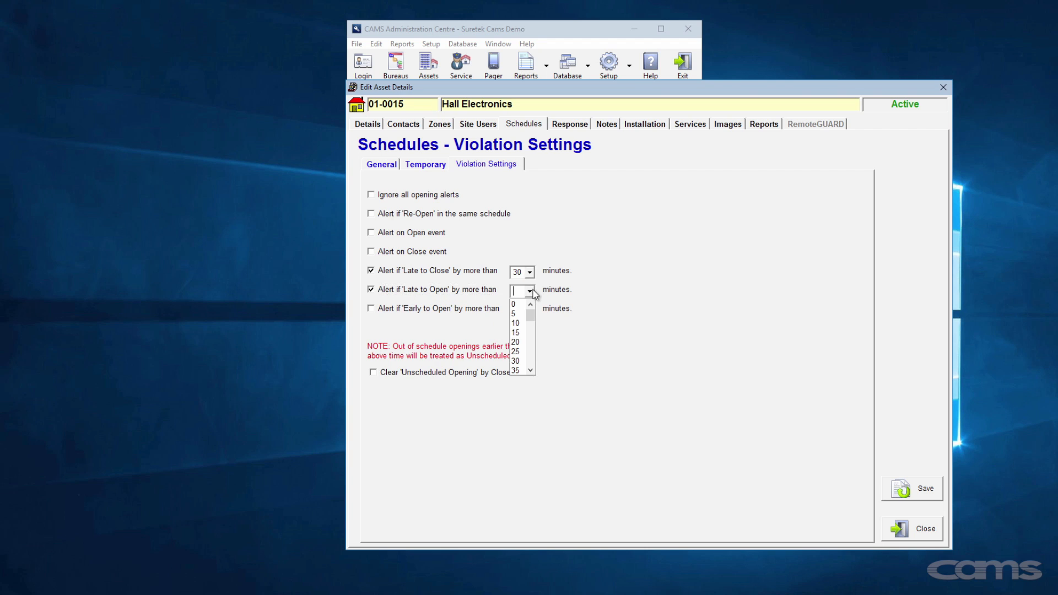
pyautogui.click(515, 332)
# - Alert on opening 30 minutes early, let a close event clear unscheduled openings, and save
pyautogui.click(423, 311)
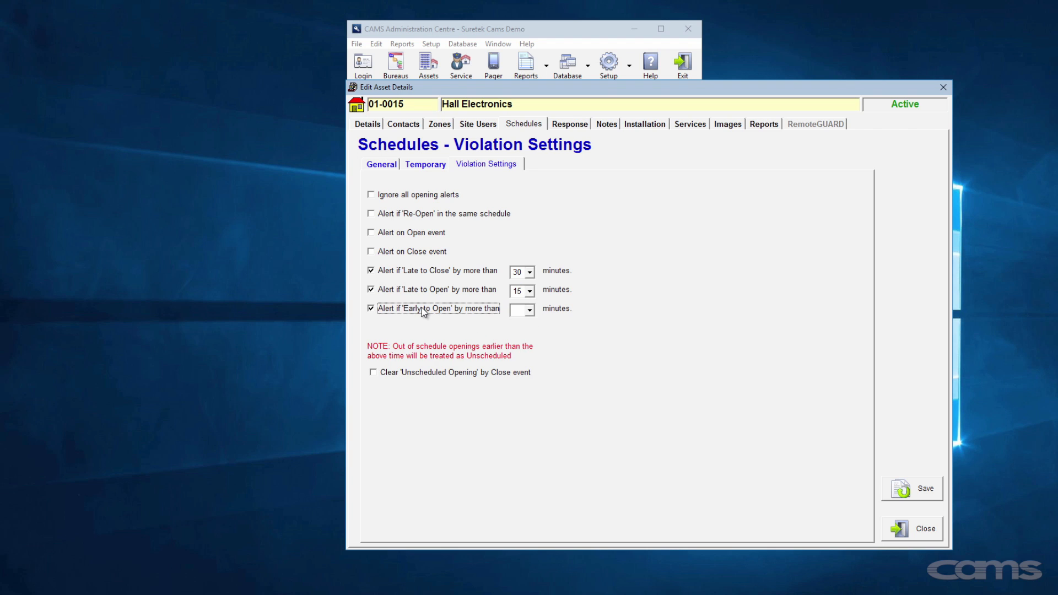
pyautogui.click(529, 311)
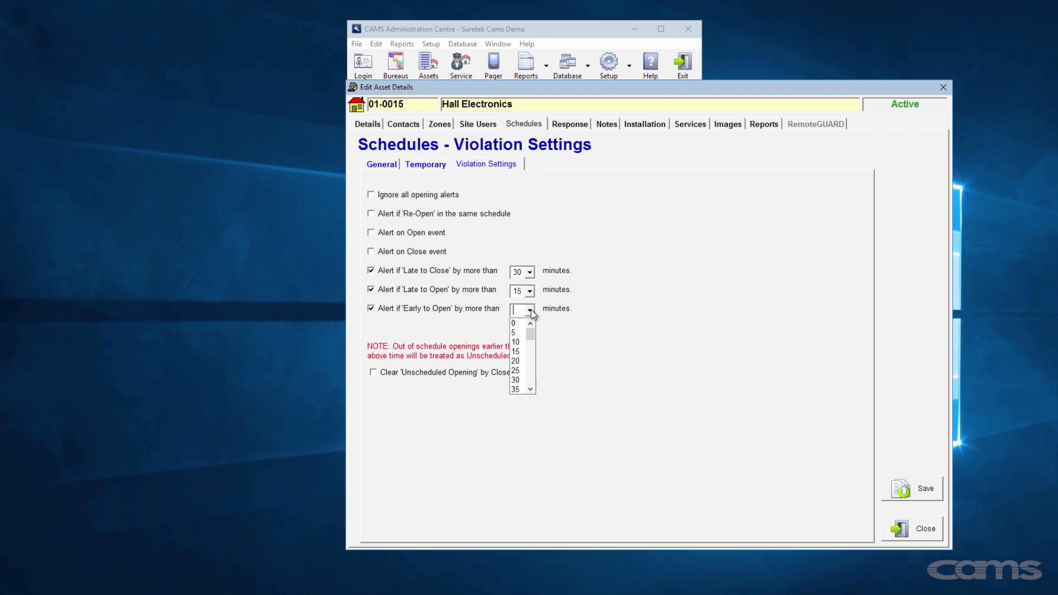
pyautogui.click(519, 380)
pyautogui.click(521, 375)
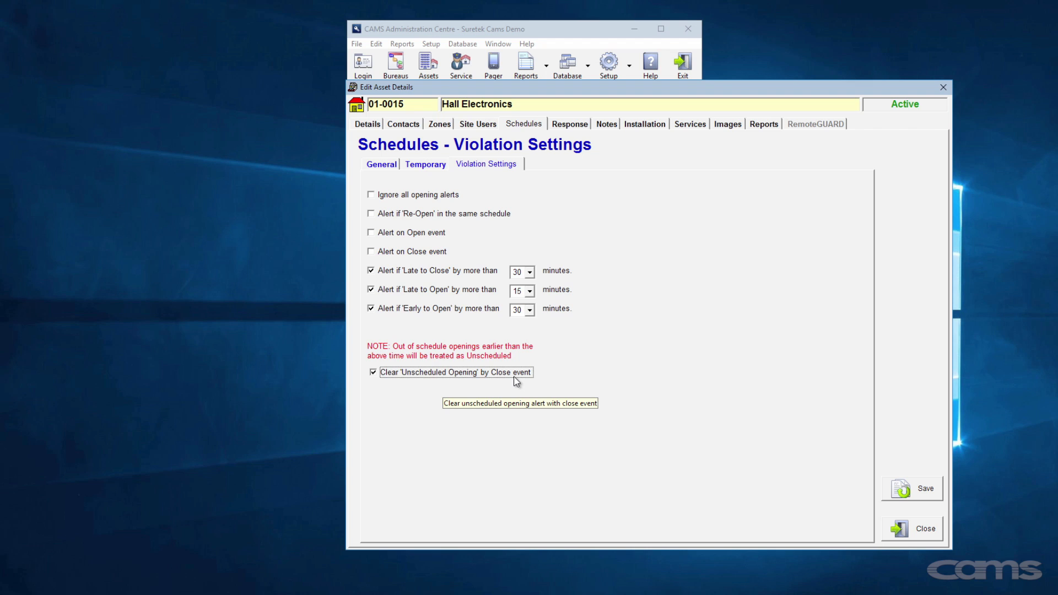
pyautogui.click(895, 489)
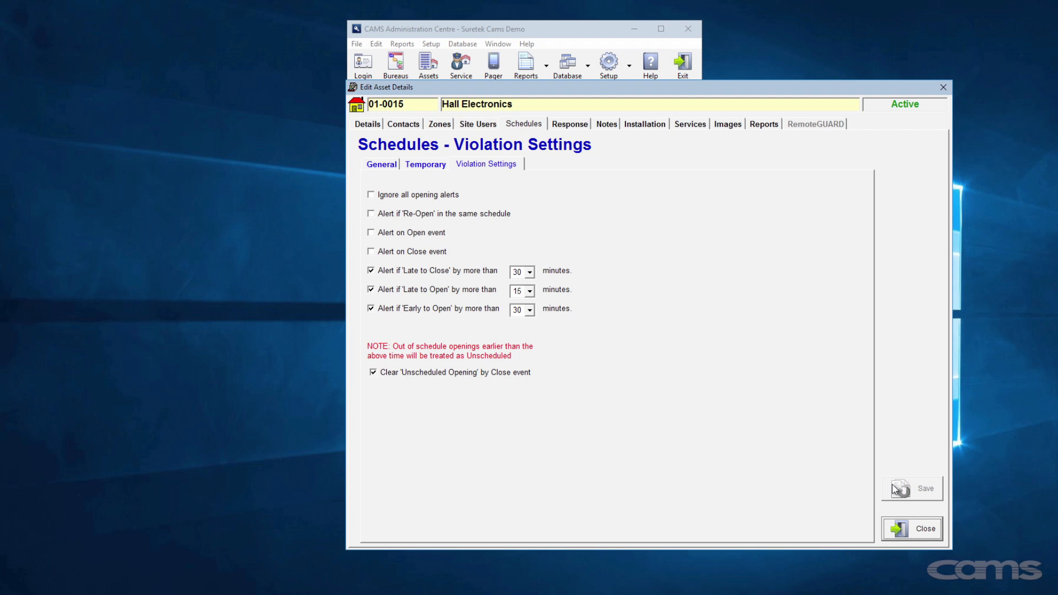
pyautogui.click(569, 124)
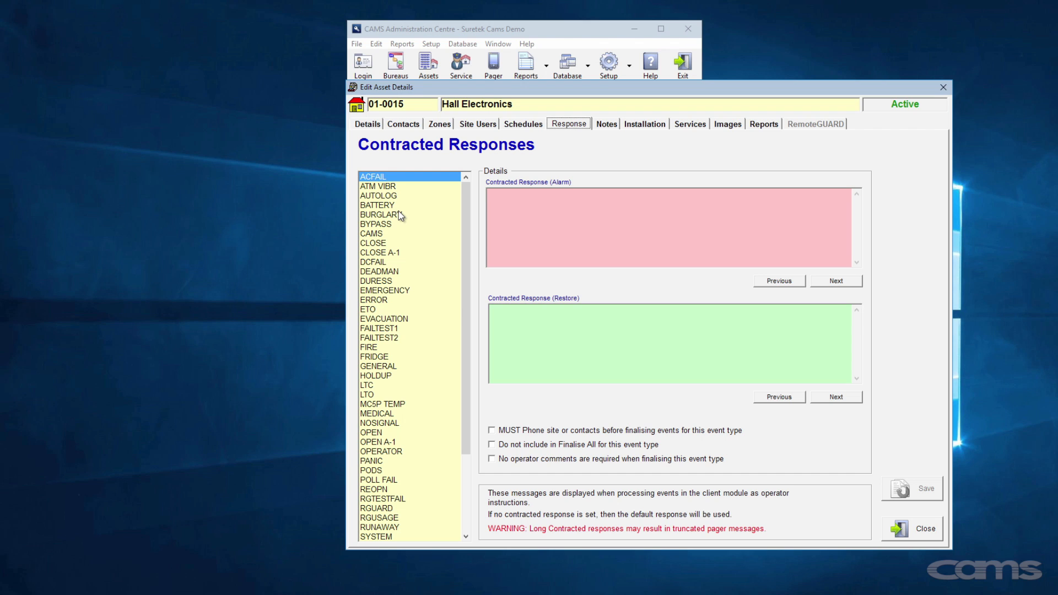
# - Open the Setup menu to reach Hall Electronics' Contracted Responses page
pyautogui.click(431, 44)
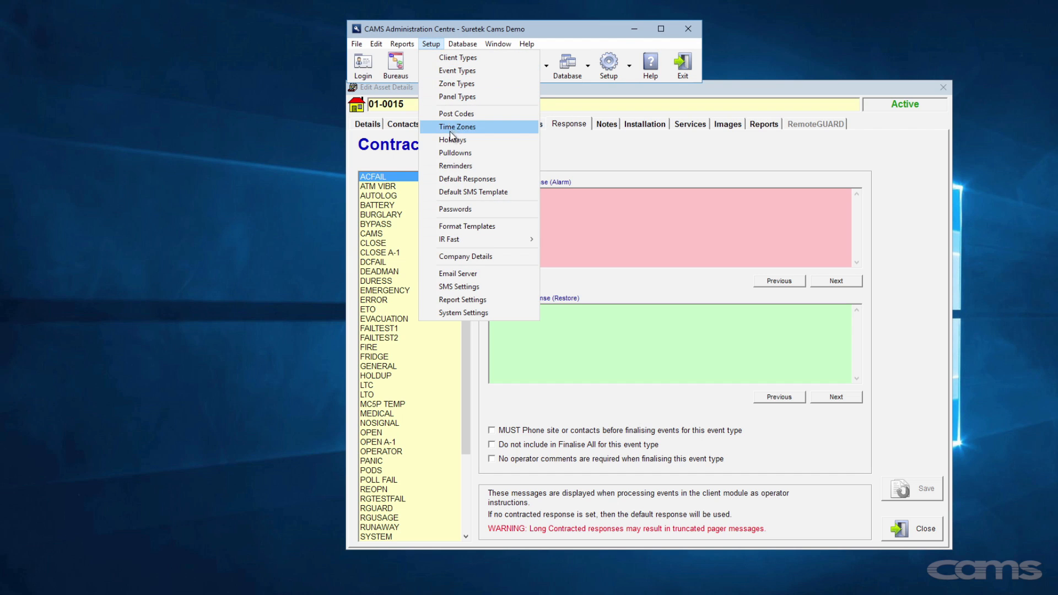
pyautogui.click(464, 180)
pyautogui.moveTo(407, 25); pyautogui.dragTo(646, 86)
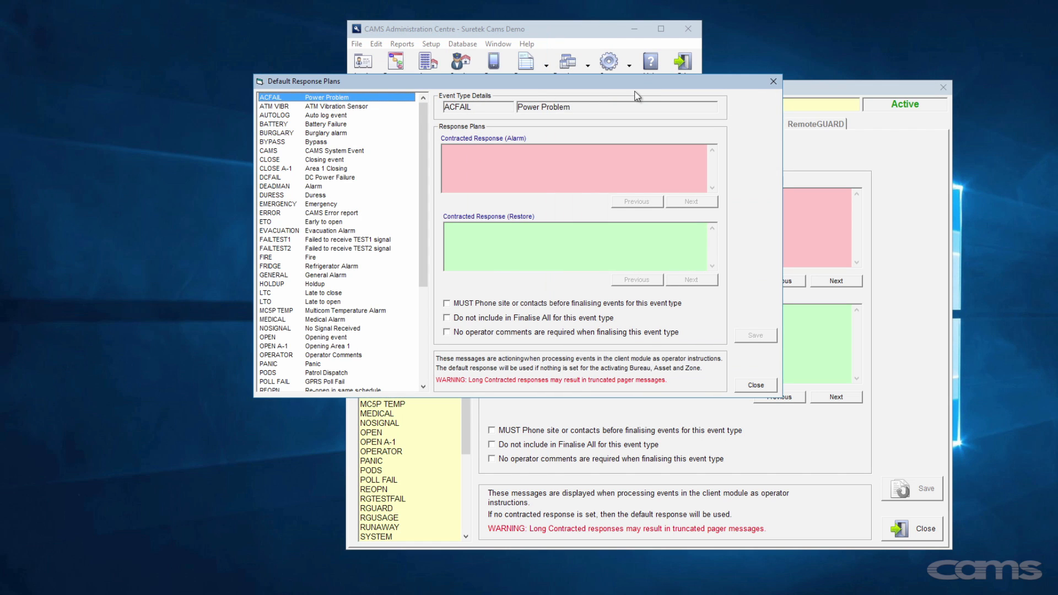
pyautogui.click(335, 133)
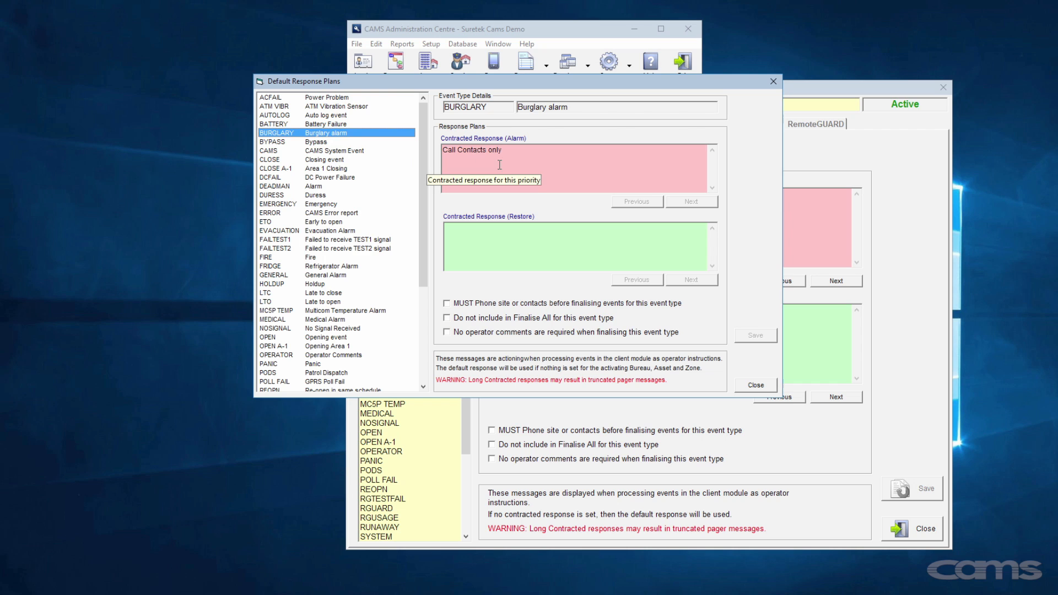
pyautogui.click(509, 149)
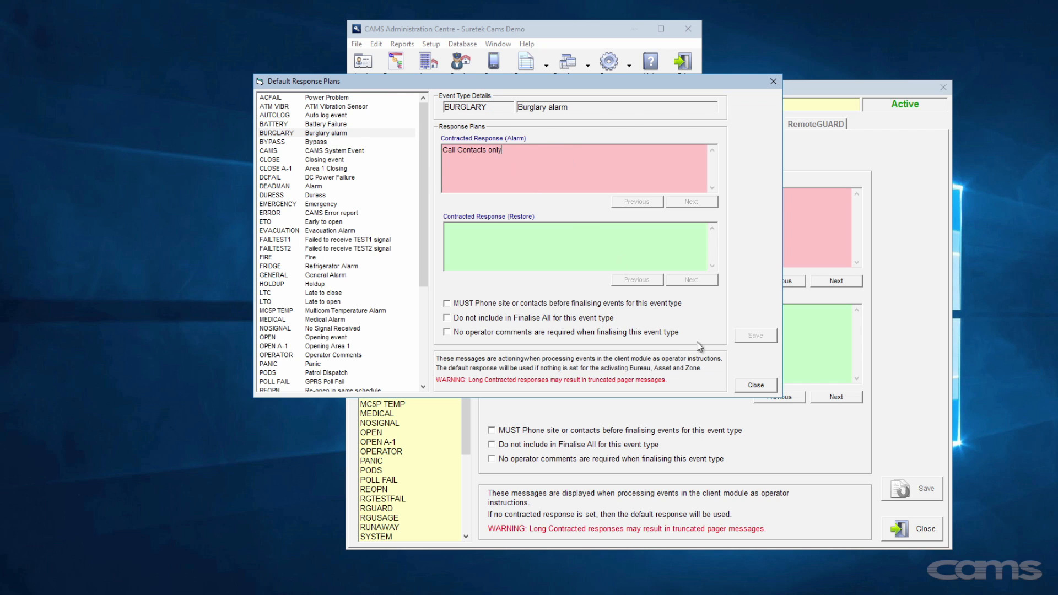
pyautogui.click(742, 384)
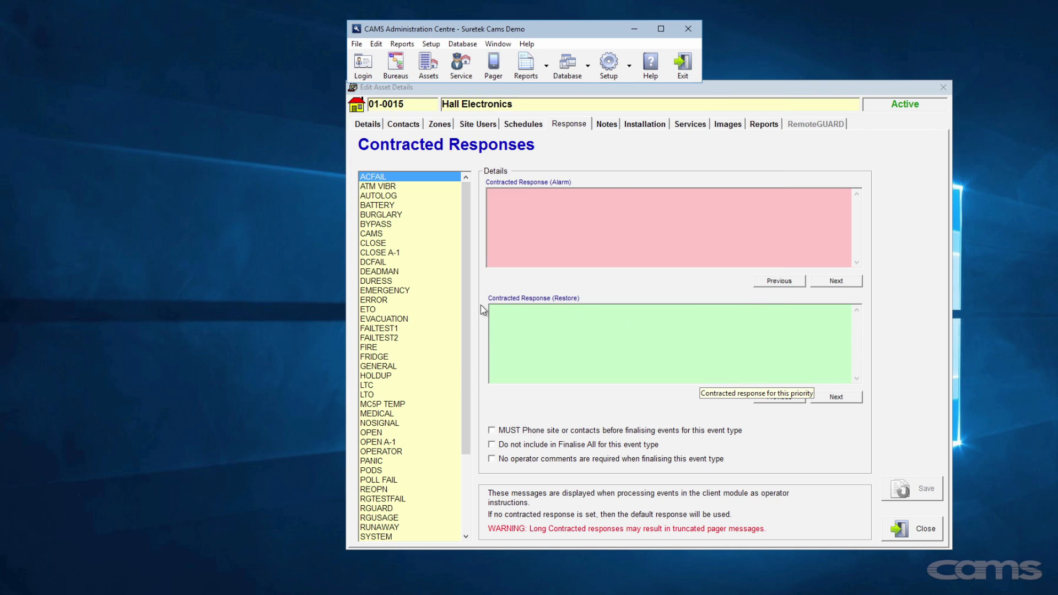
# - Save 'Only call first contact' as the BURGLARY alarm response
pyautogui.click(382, 215)
pyautogui.click(503, 216)
pyautogui.write('O')
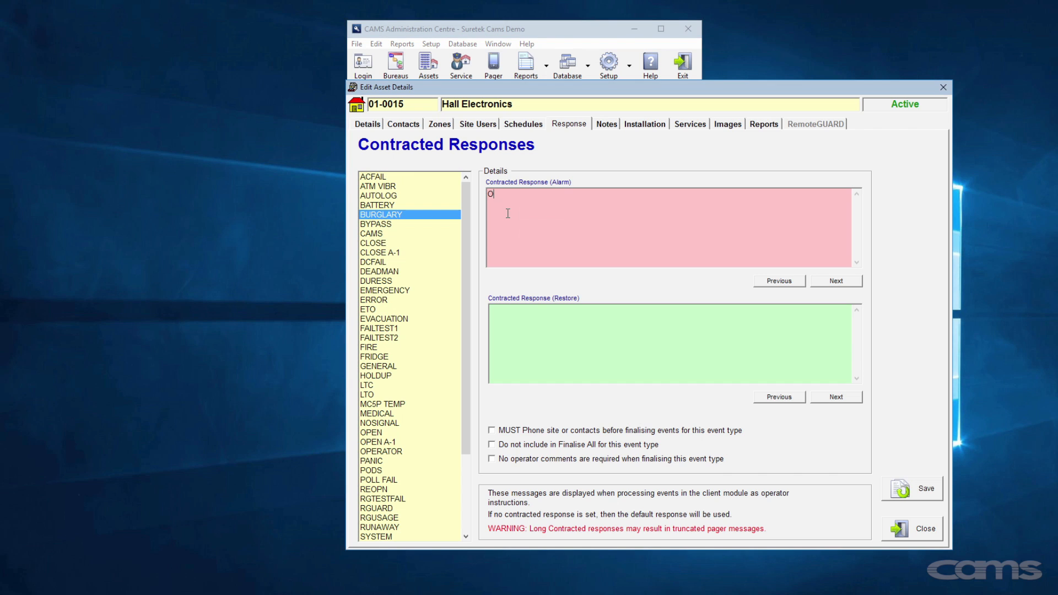
pyautogui.write('nly call first contact')
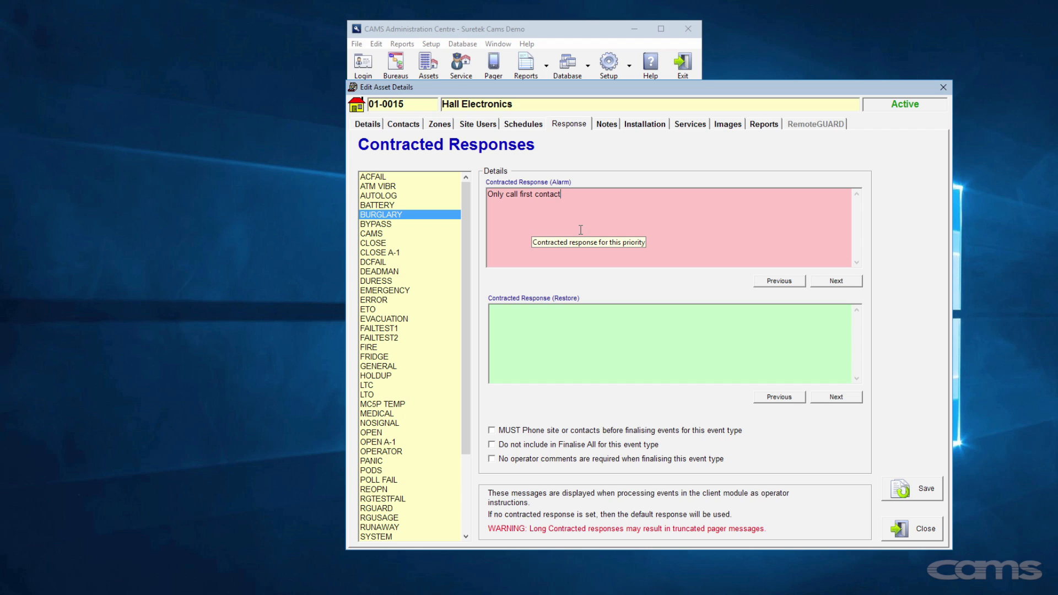
pyautogui.click(913, 492)
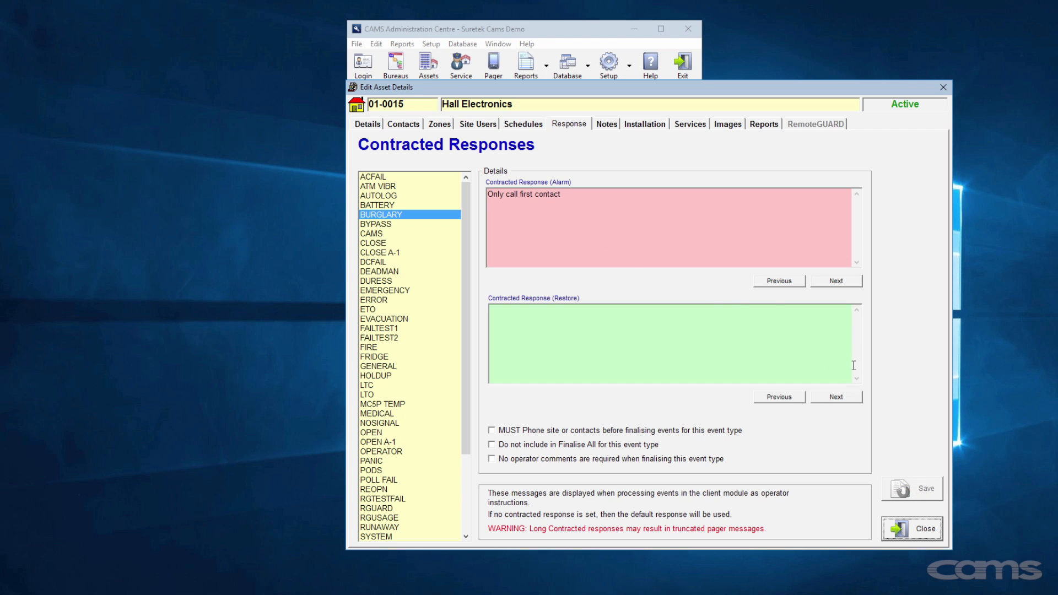
# - Set the Fire Escape zone's BURGLARY alarm response to 'Call police'
pyautogui.click(445, 126)
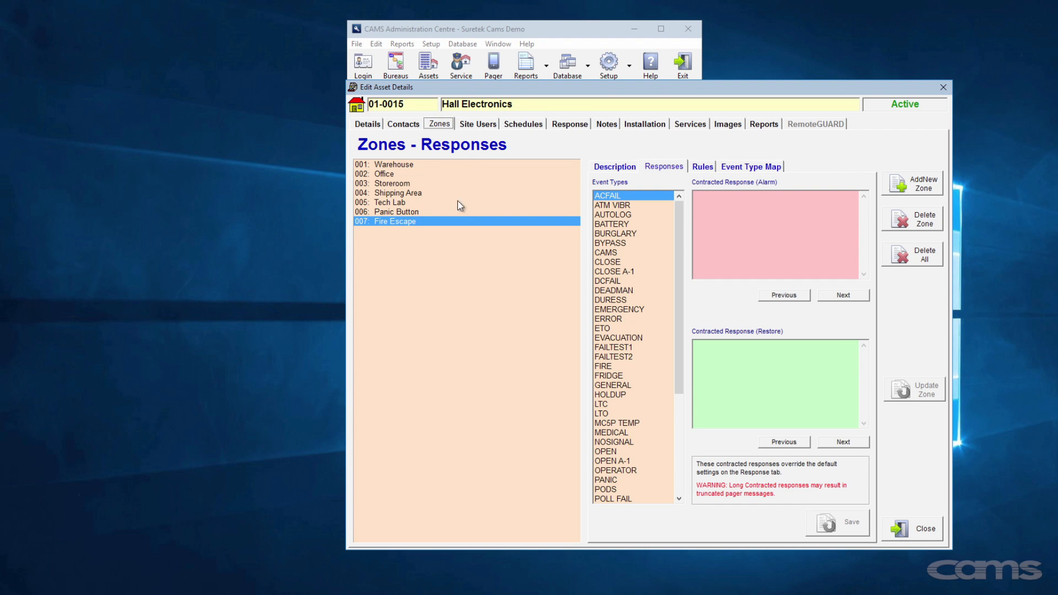
pyautogui.click(598, 234)
pyautogui.click(728, 206)
pyautogui.write('Call police')
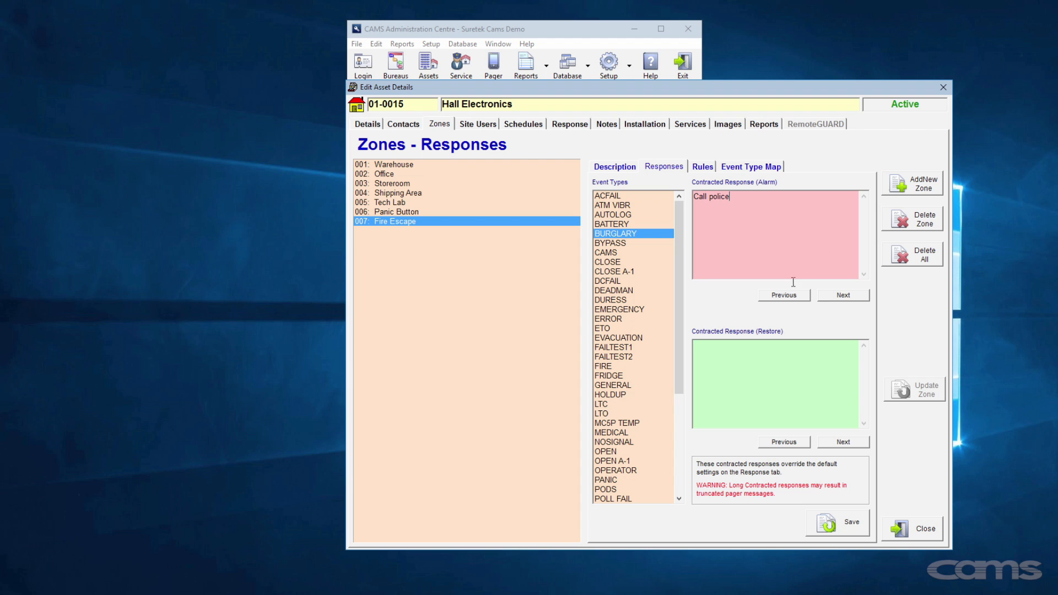
pyautogui.click(570, 127)
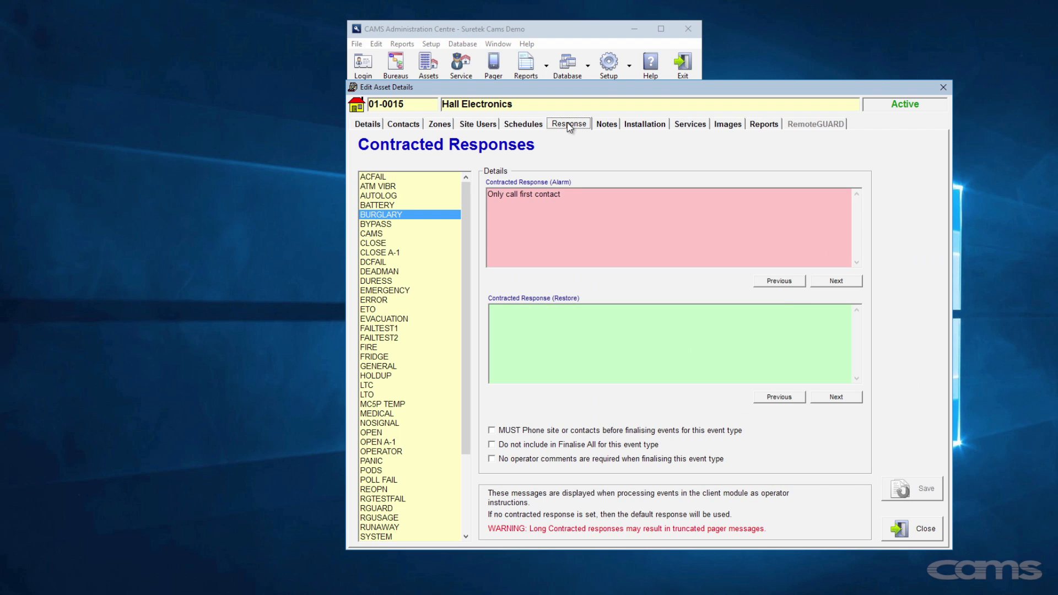
# - Tick 'MUST Phone site or contacts' and 'Do not include in Finalise All' for BURGLARY
pyautogui.click(574, 196)
pyautogui.click(559, 433)
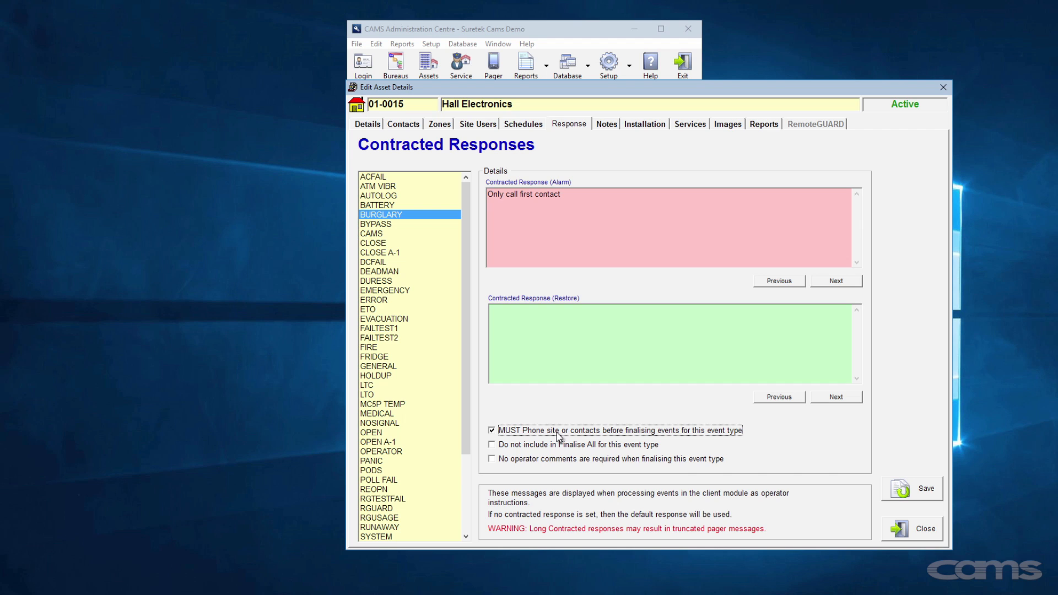
pyautogui.click(549, 449)
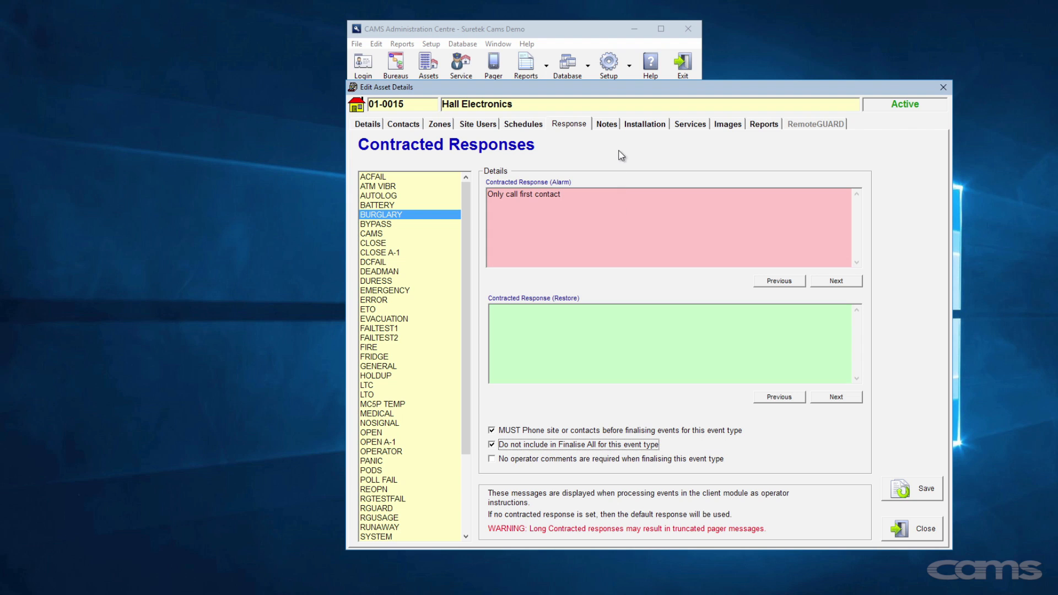
pyautogui.click(614, 127)
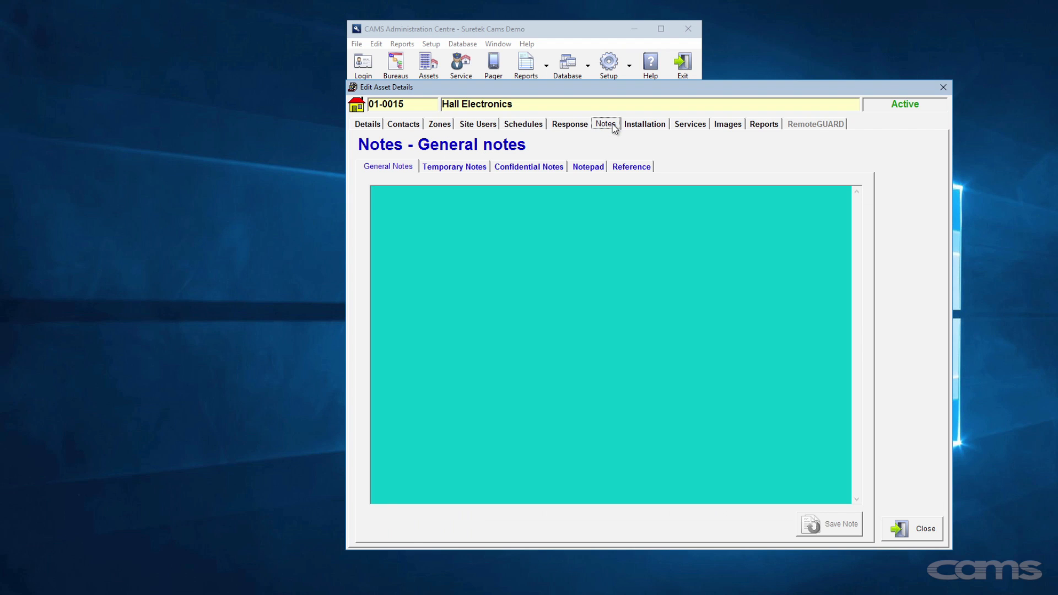
# - Write general notes: 'Keys are located in the meter box.' and 'Beware of the dog behind the fence.'
pyautogui.click(595, 198)
pyautogui.write('Keys are located in the meter box')
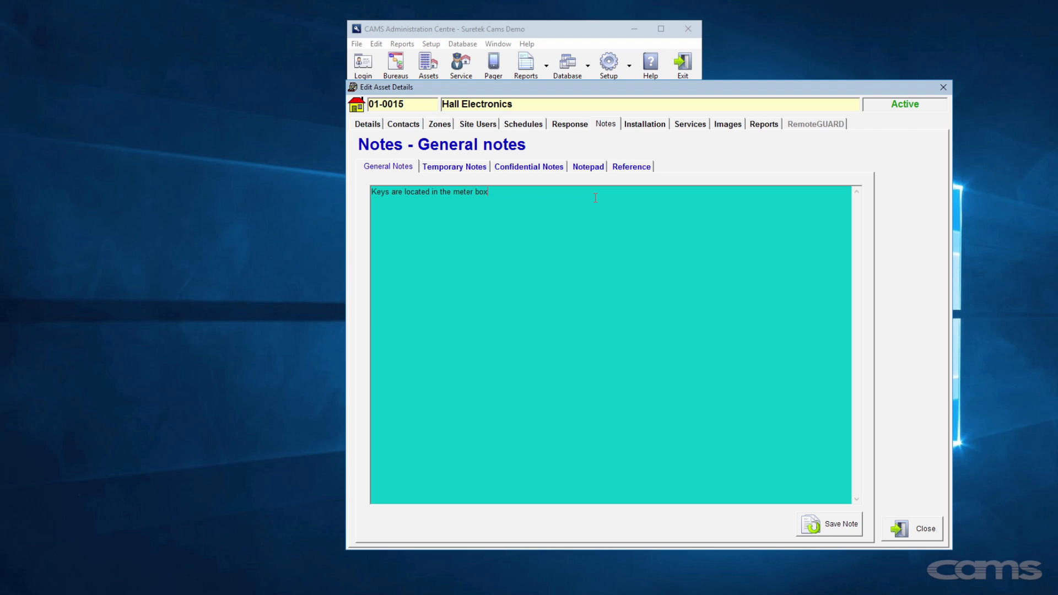
pyautogui.write('.')
pyautogui.press('Return')
pyautogui.write('Beware of the dog behind the fence.')
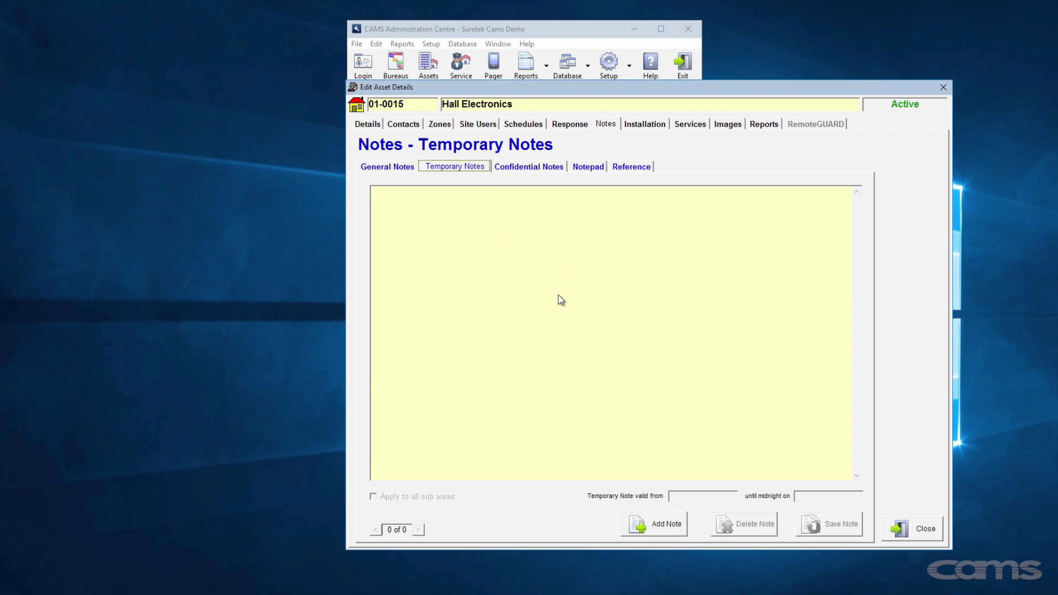
# - Save a school-holiday temporary note to contact the neighbour, valid 24 June to 2 July 2016
pyautogui.click(668, 523)
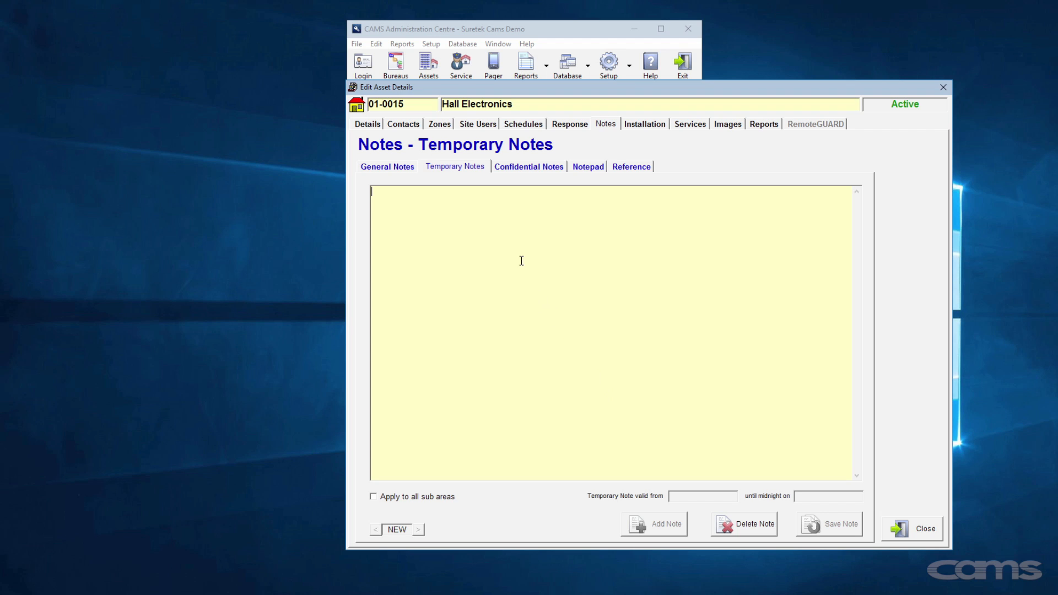
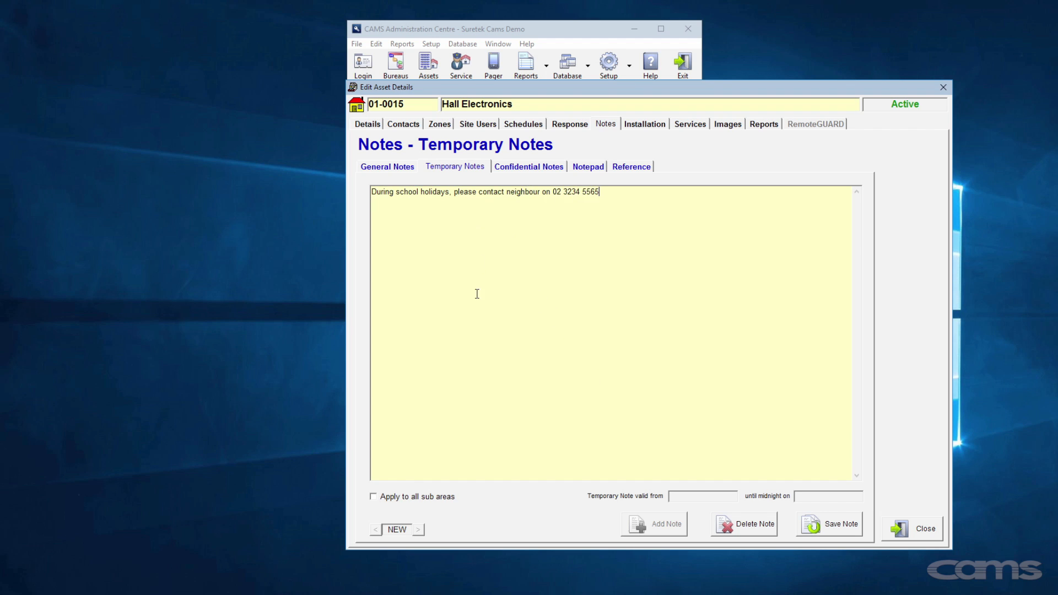
pyautogui.click(692, 496)
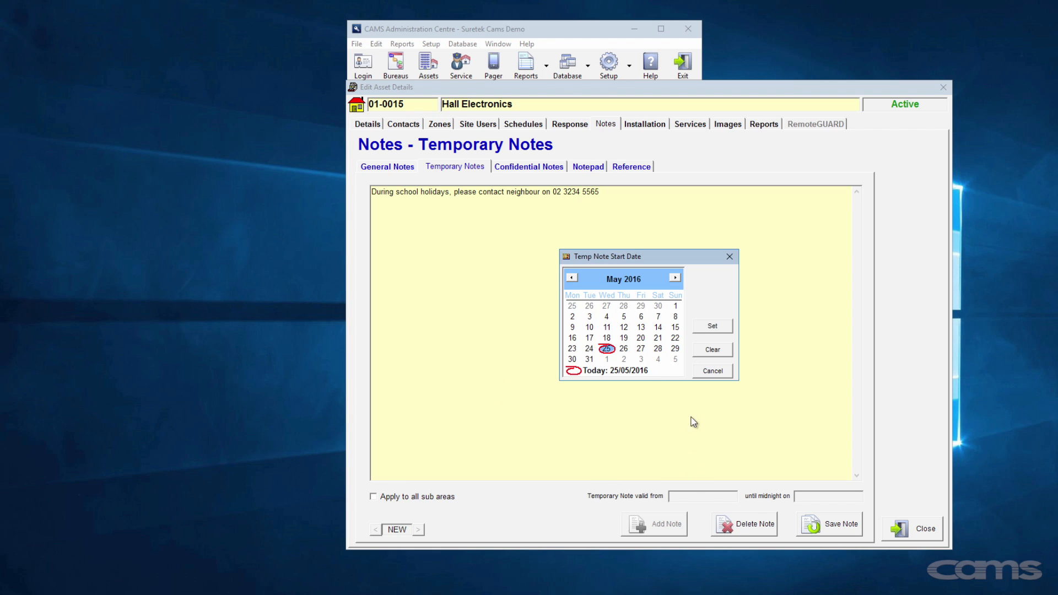
pyautogui.click(675, 278)
pyautogui.click(641, 338)
pyautogui.click(711, 326)
pyautogui.click(804, 496)
pyautogui.click(676, 278)
pyautogui.click(676, 278)
pyautogui.click(658, 306)
pyautogui.click(712, 327)
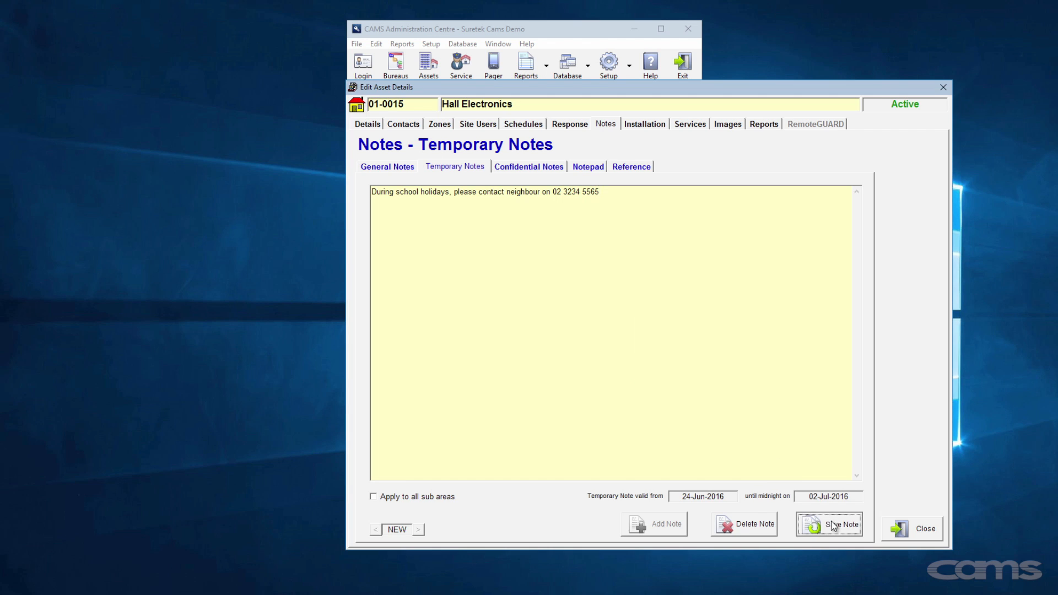
pyautogui.click(830, 521)
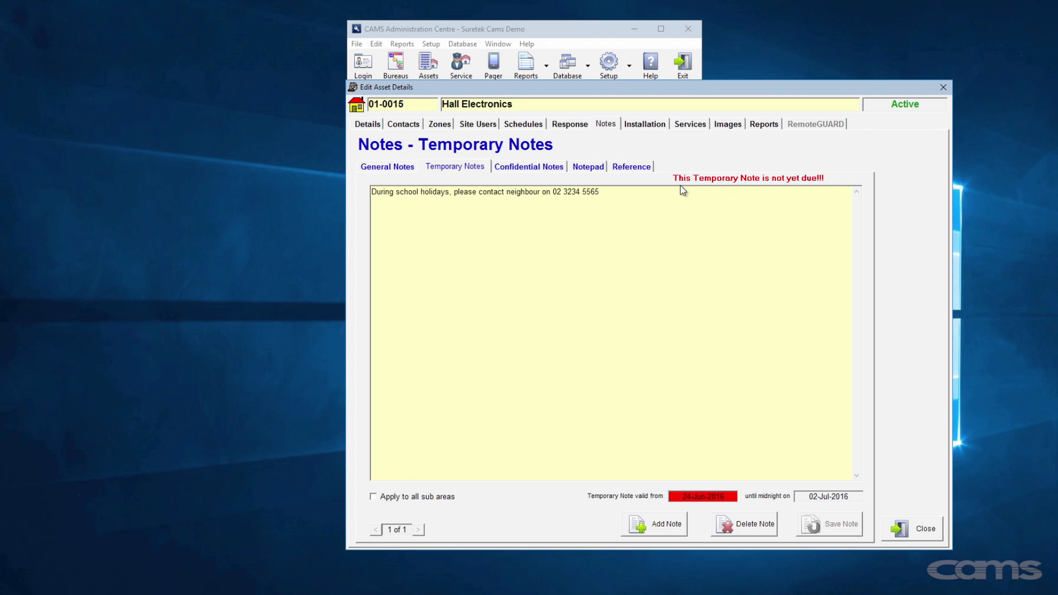
pyautogui.click(557, 166)
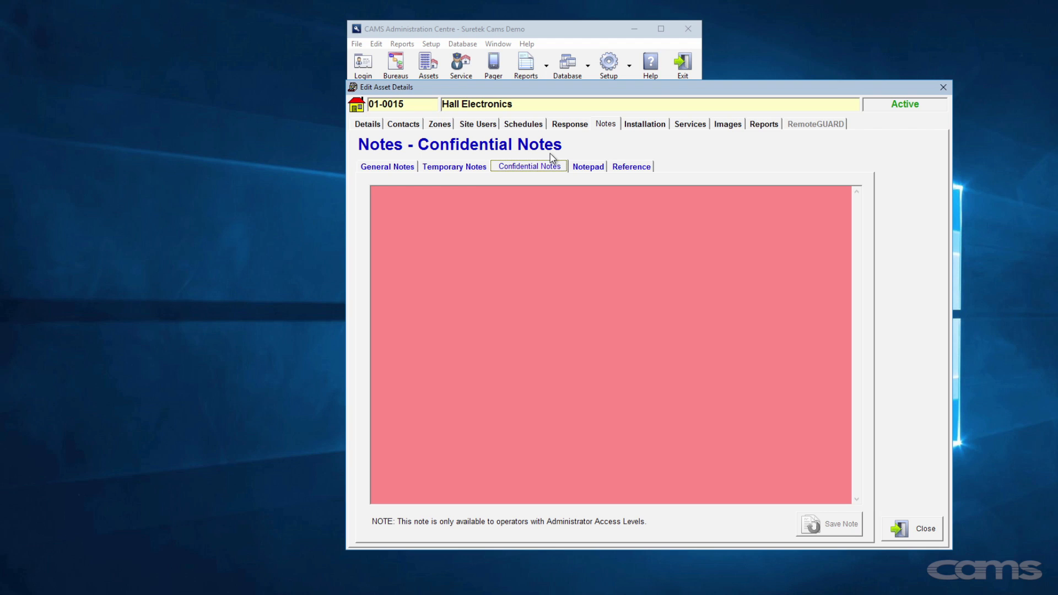
# - Save the notepad note 'This customer is rude and difficult'
pyautogui.click(588, 167)
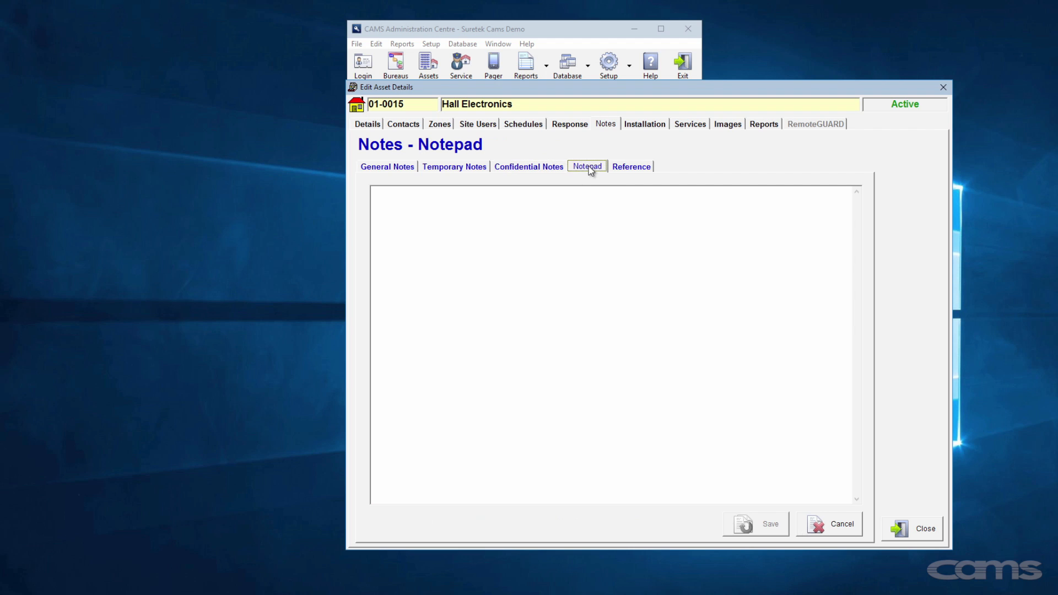
pyautogui.click(583, 194)
pyautogui.write('This customer is rude and difficult')
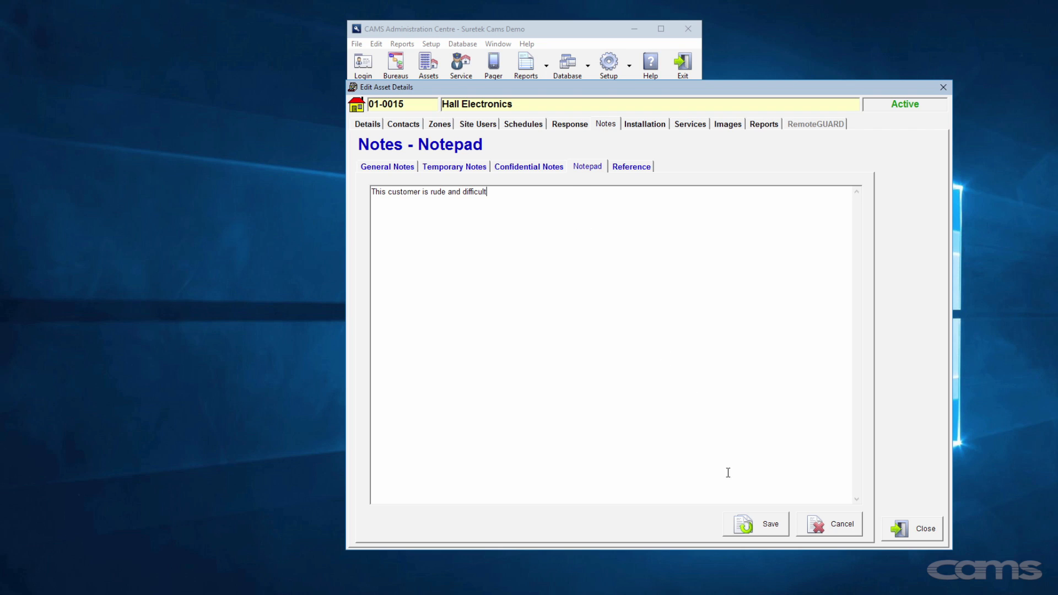
pyautogui.click(754, 527)
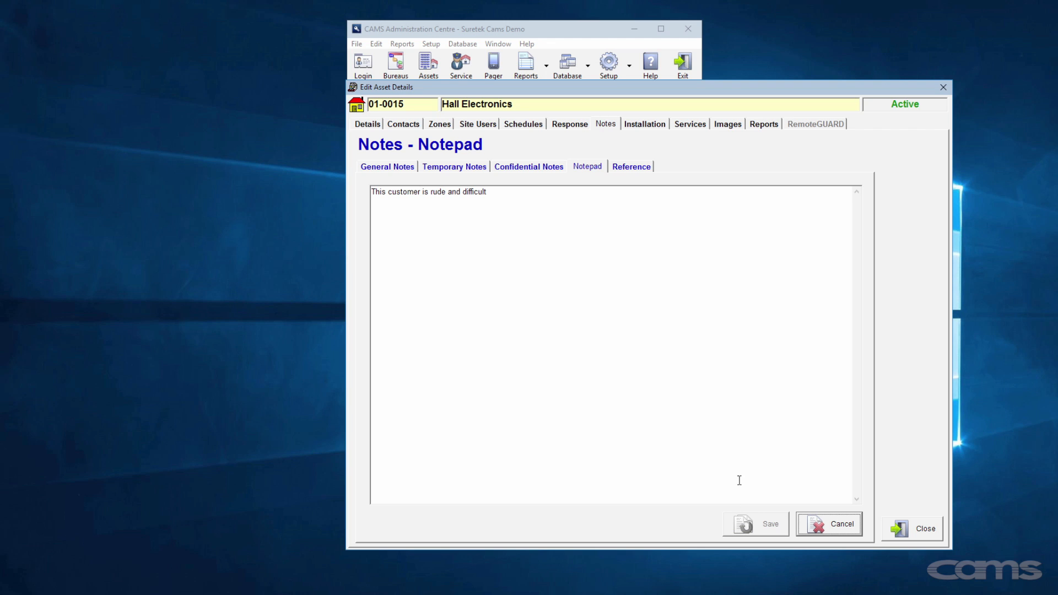
pyautogui.click(639, 168)
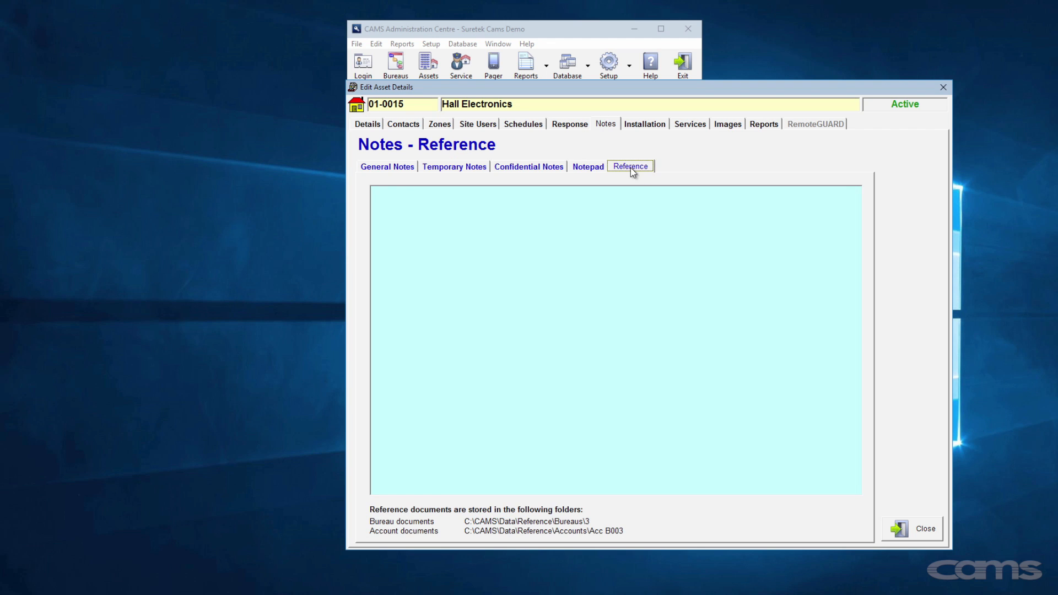
# - Add Instructions.png as a base asset reference document and preview it in Photos
pyautogui.rightClick(609, 203)
pyautogui.moveTo(642, 221)
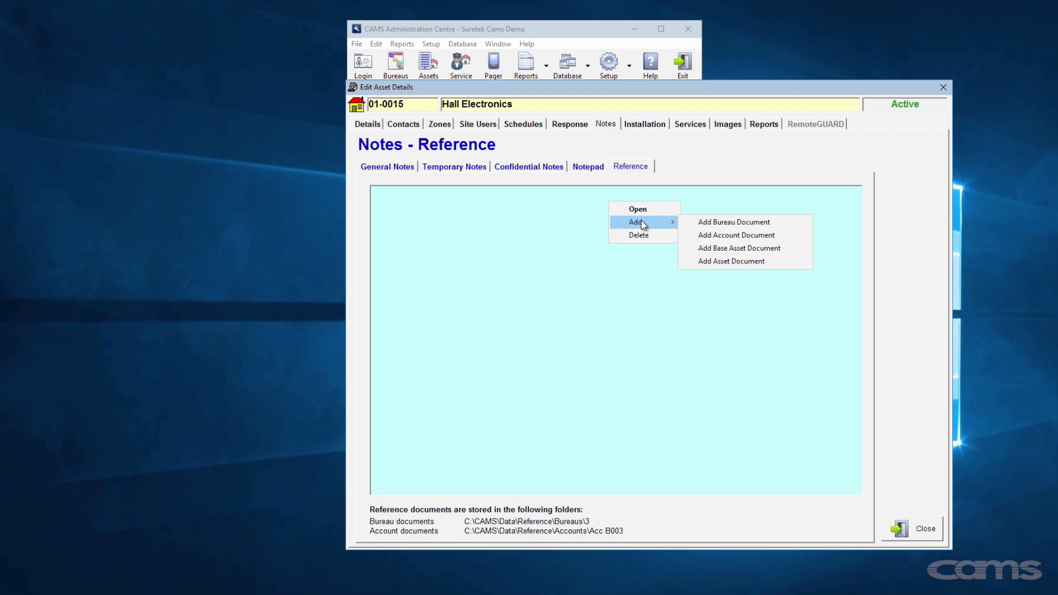
pyautogui.click(733, 247)
pyautogui.doubleClick(510, 203)
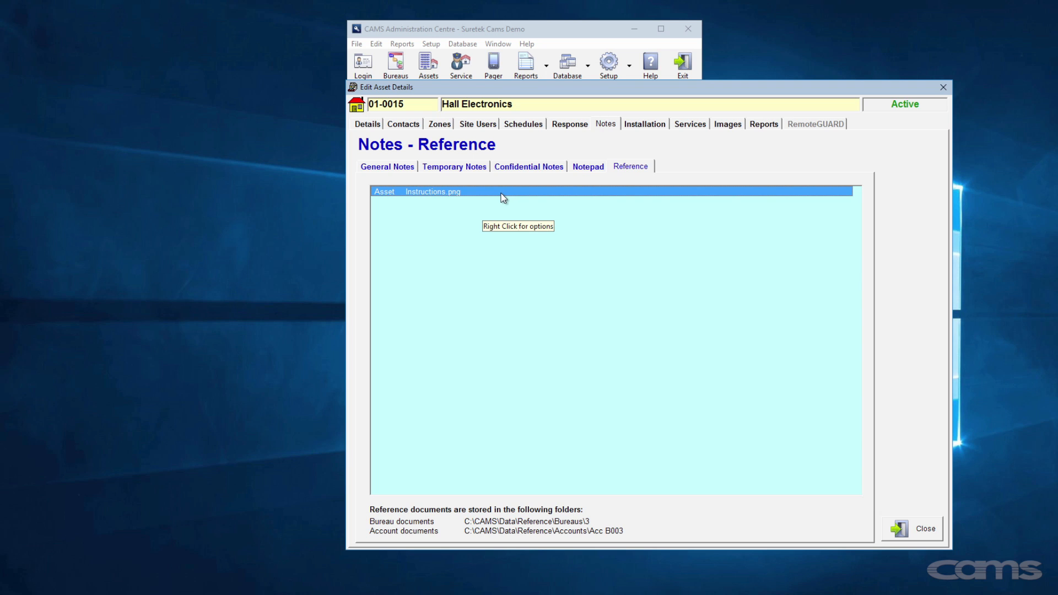
pyautogui.doubleClick(504, 197)
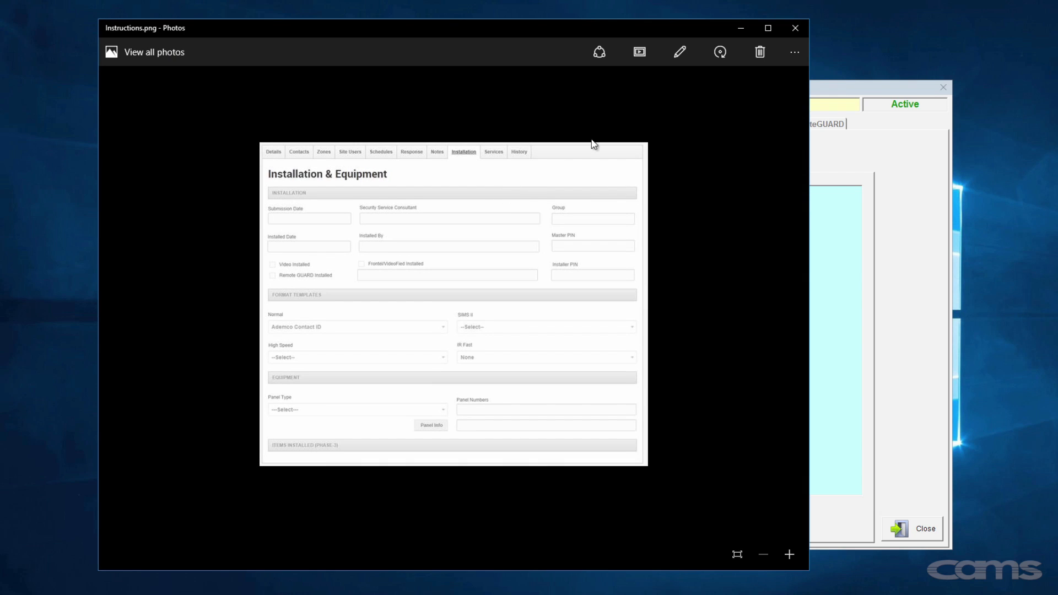
pyautogui.click(795, 29)
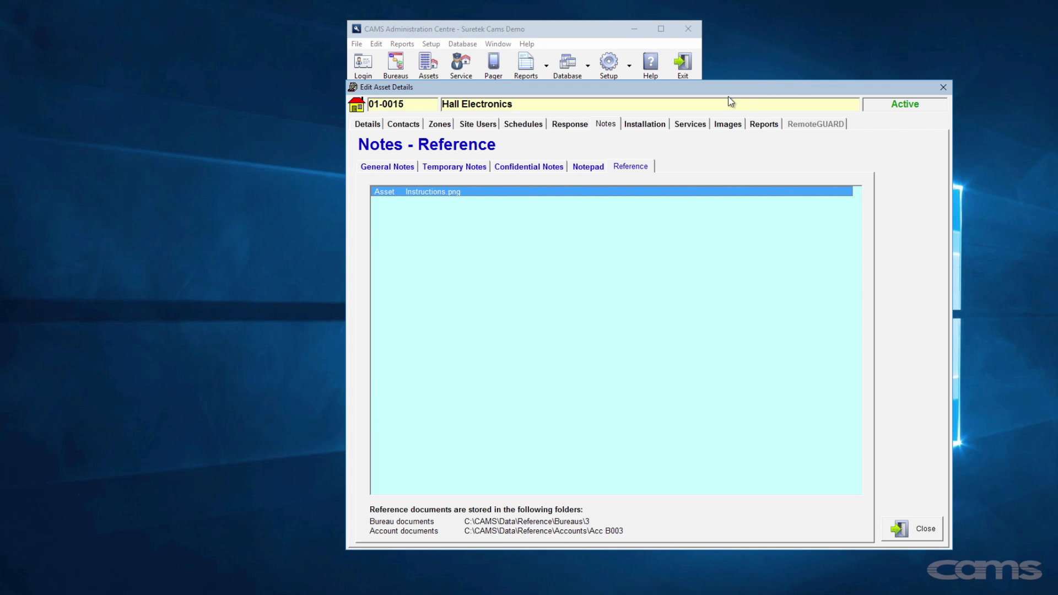
pyautogui.click(650, 126)
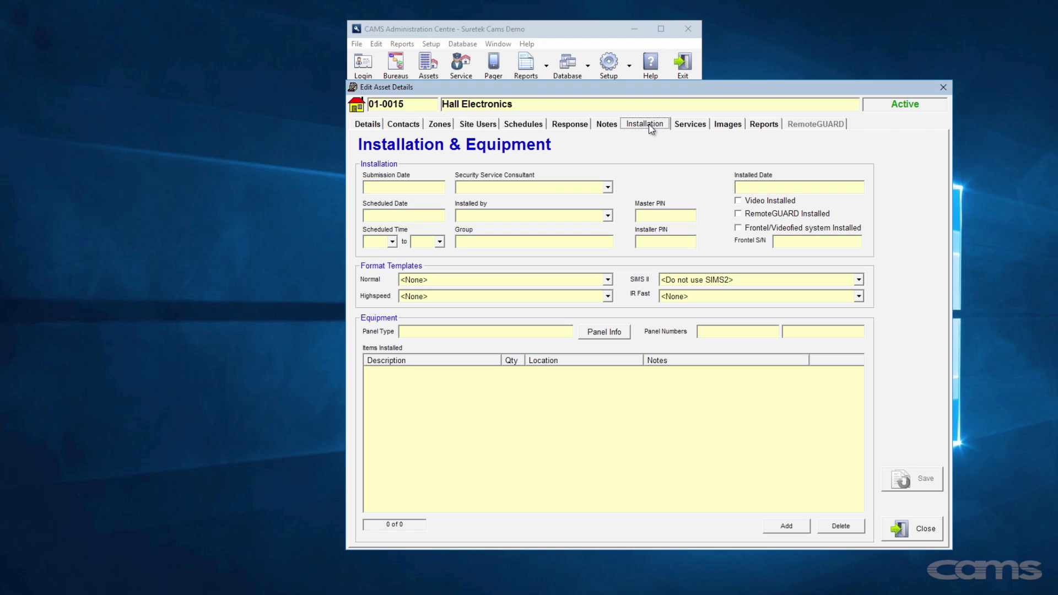
# - Set the submission date to 16 May and scheduled installation date to 24 May 2016
pyautogui.doubleClick(440, 188)
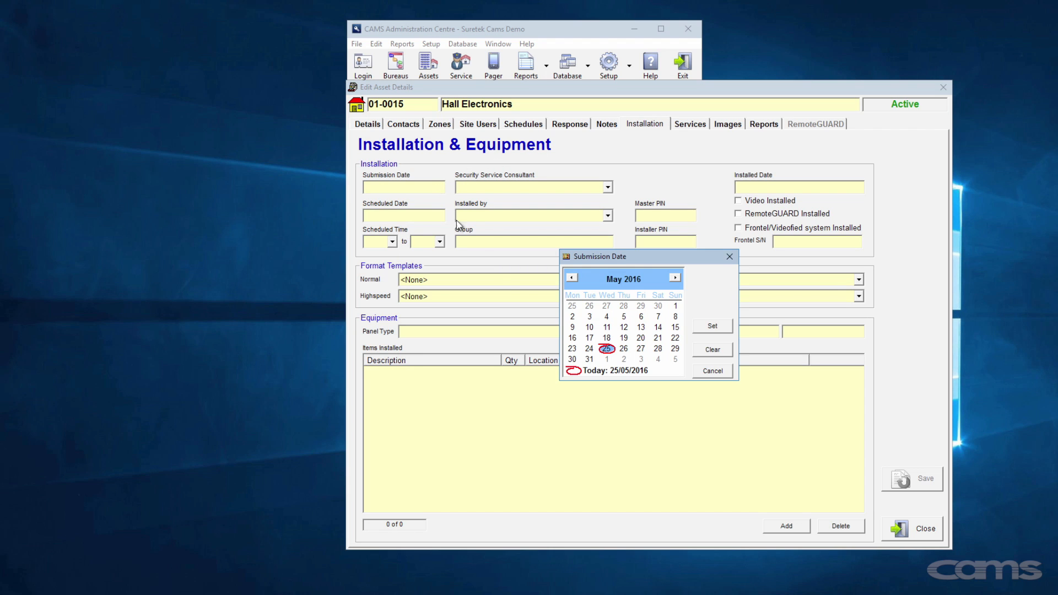
pyautogui.click(573, 338)
pyautogui.click(704, 327)
pyautogui.doubleClick(429, 217)
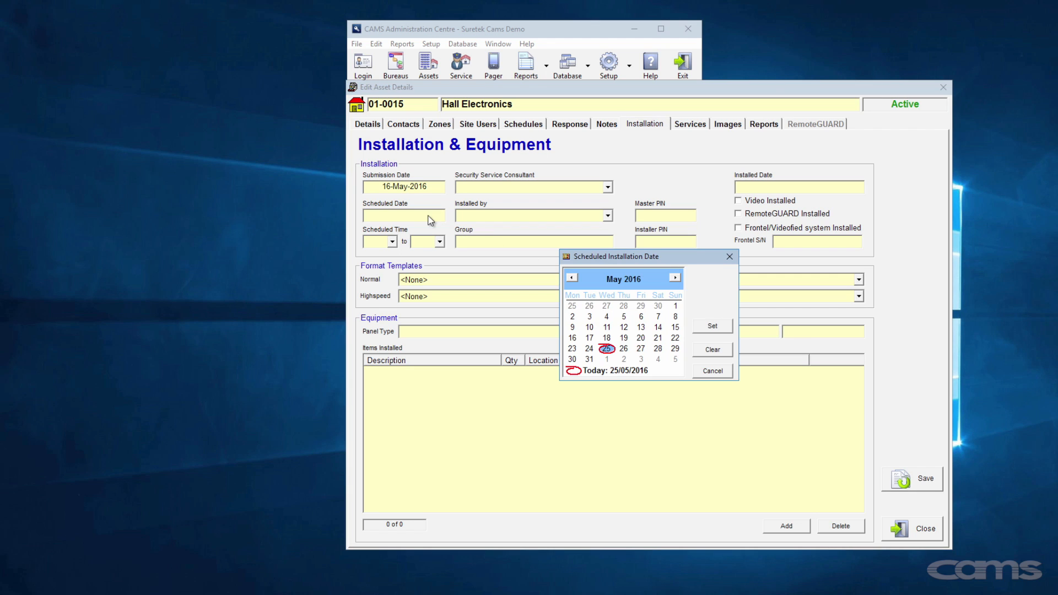
pyautogui.click(589, 348)
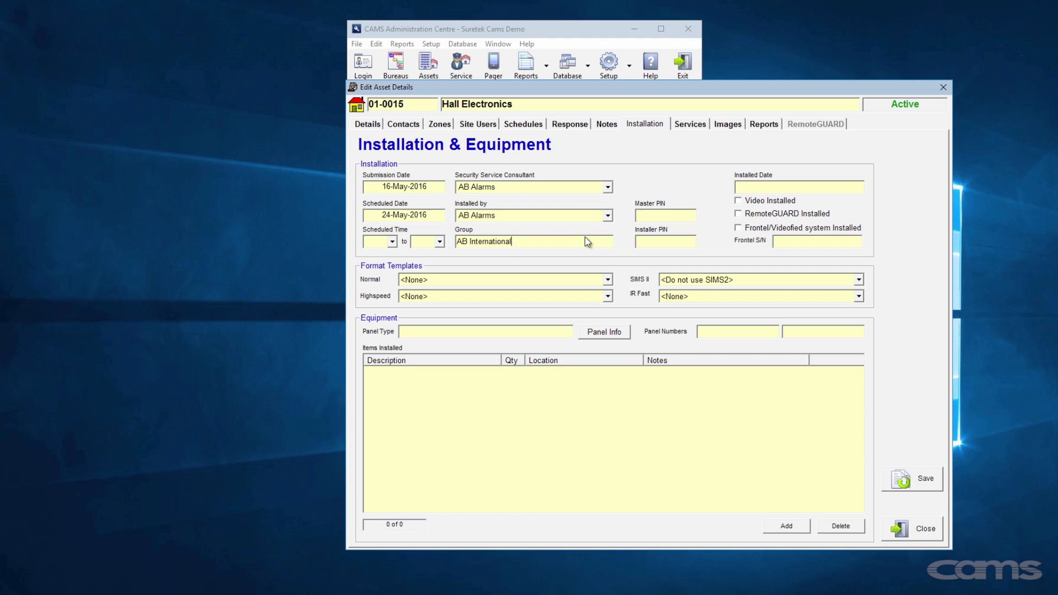
# - Enter the master and installer PINs, choose Ademco Contact ID as Normal template, and save
pyautogui.click(648, 215)
pyautogui.click(660, 241)
pyautogui.click(608, 279)
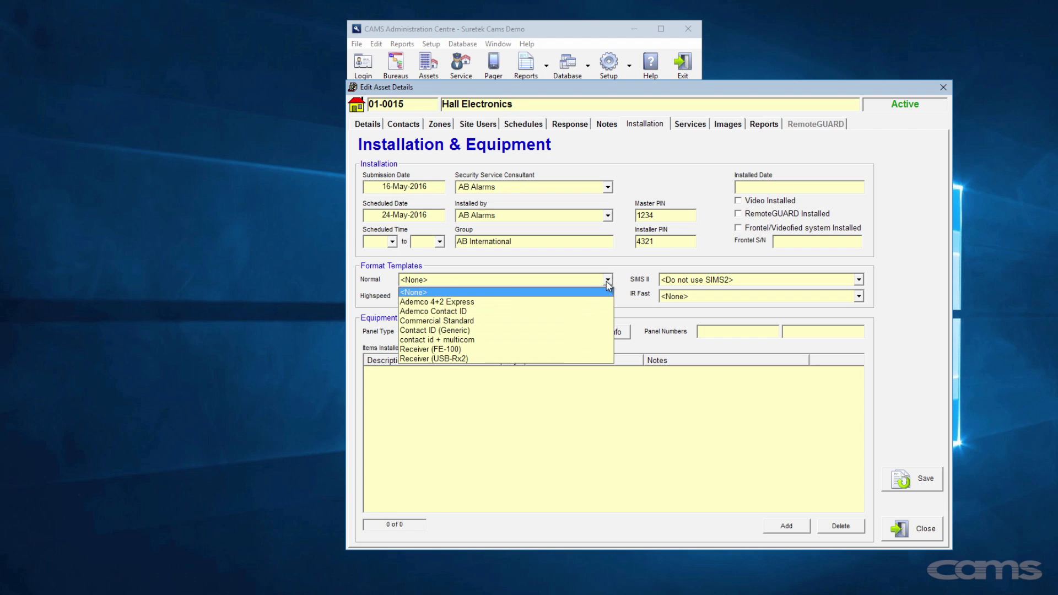
pyautogui.click(547, 311)
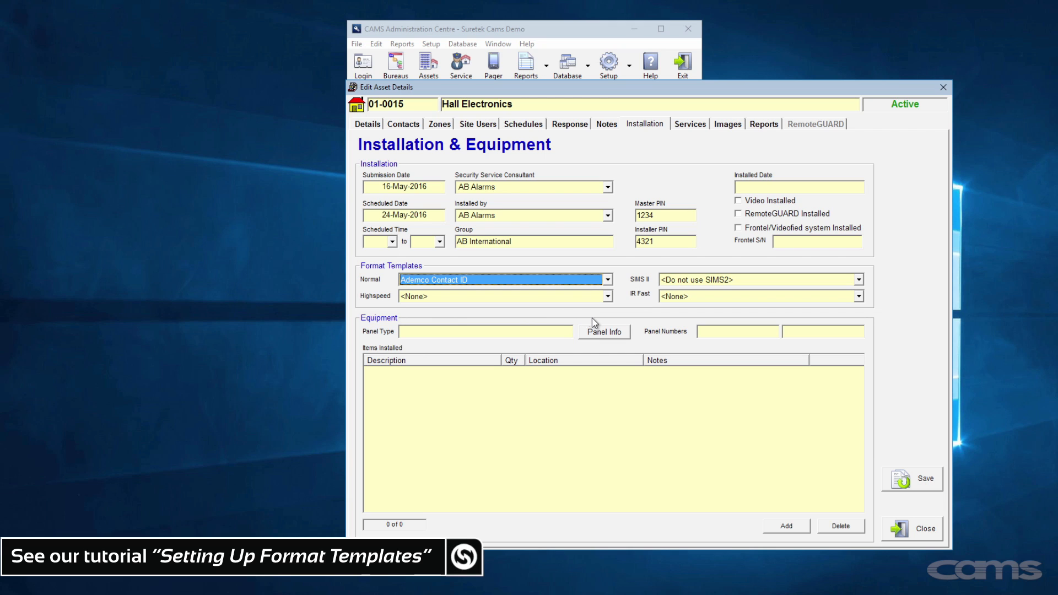
pyautogui.click(896, 472)
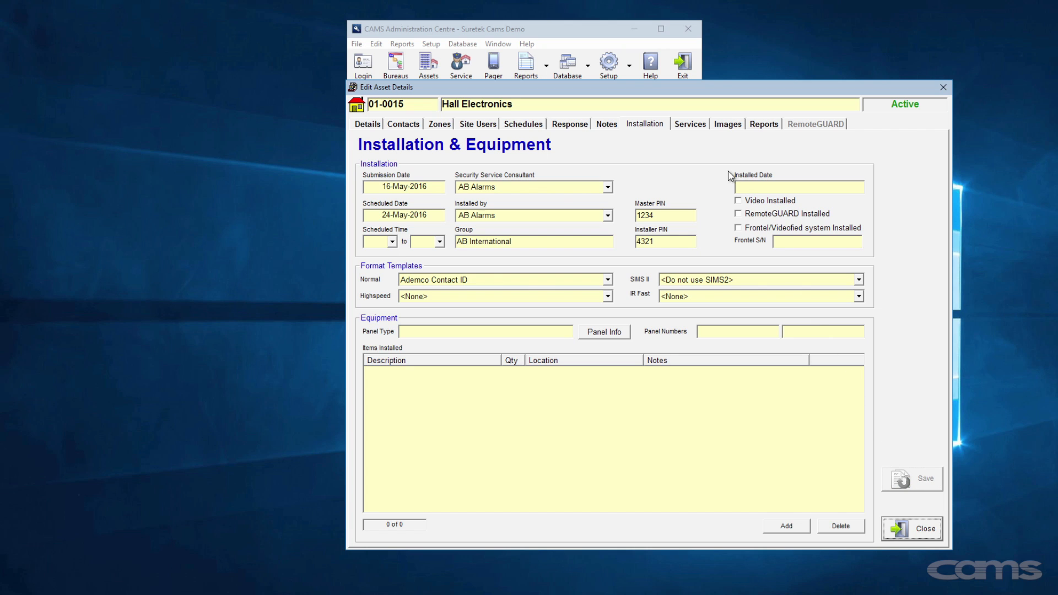
pyautogui.click(698, 126)
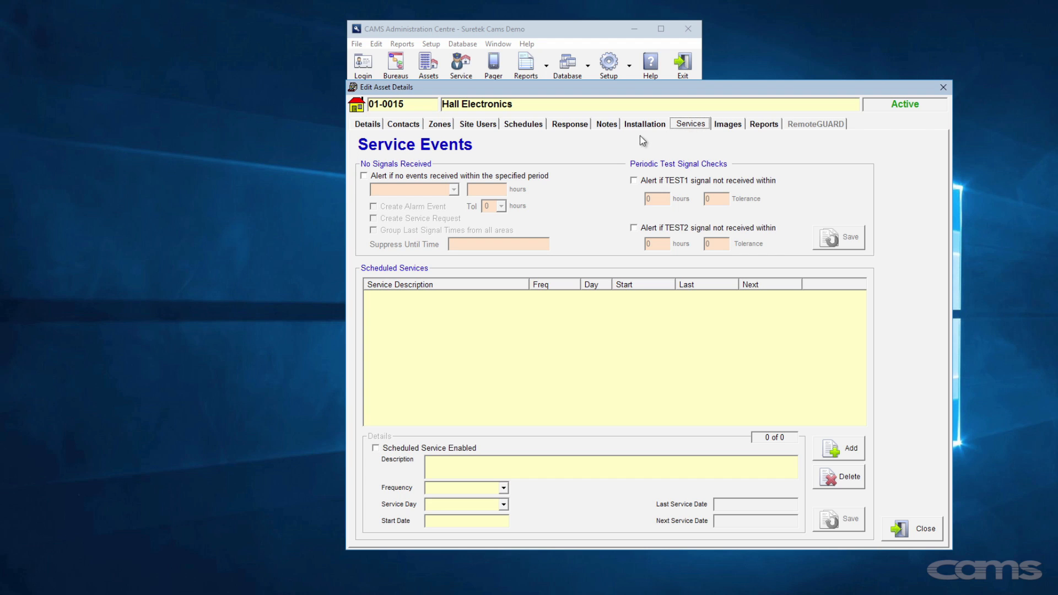
# - Enable a Daily no-signal alert with 1-hour tolerance creating alarm events and service requests
pyautogui.click(373, 177)
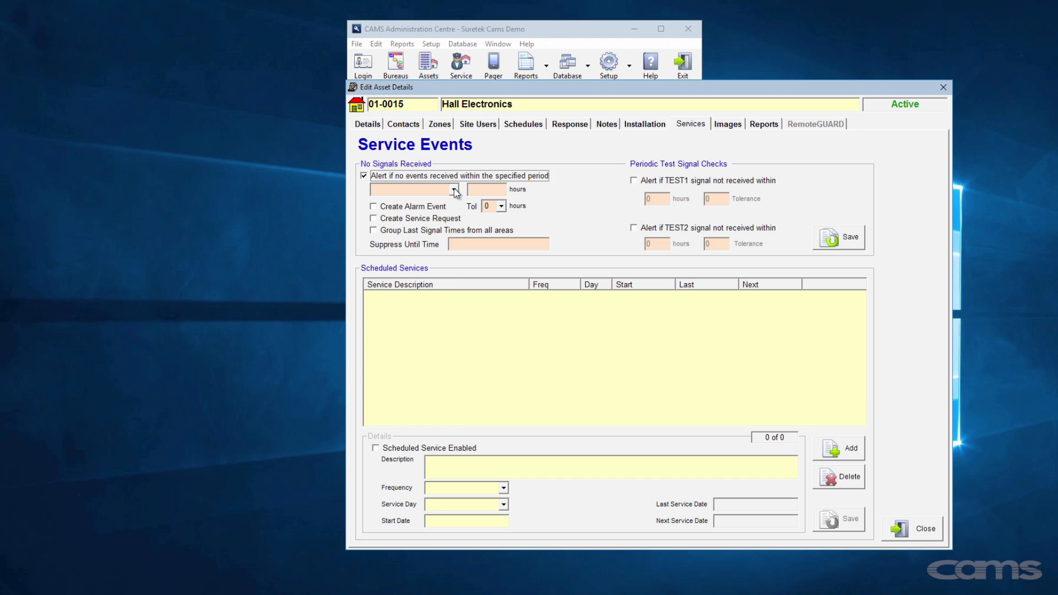
pyautogui.click(454, 191)
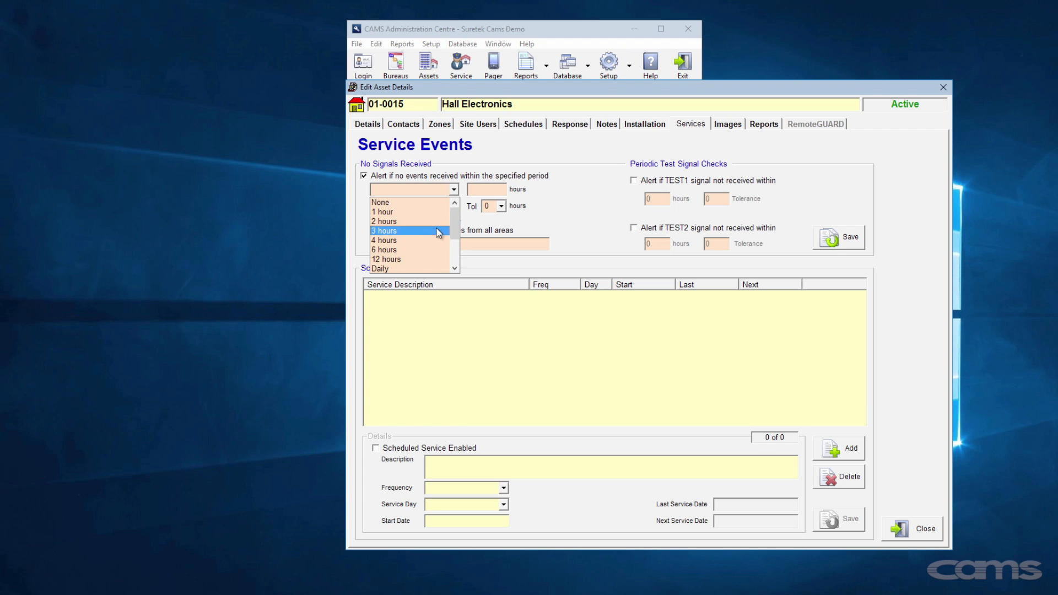
pyautogui.click(422, 269)
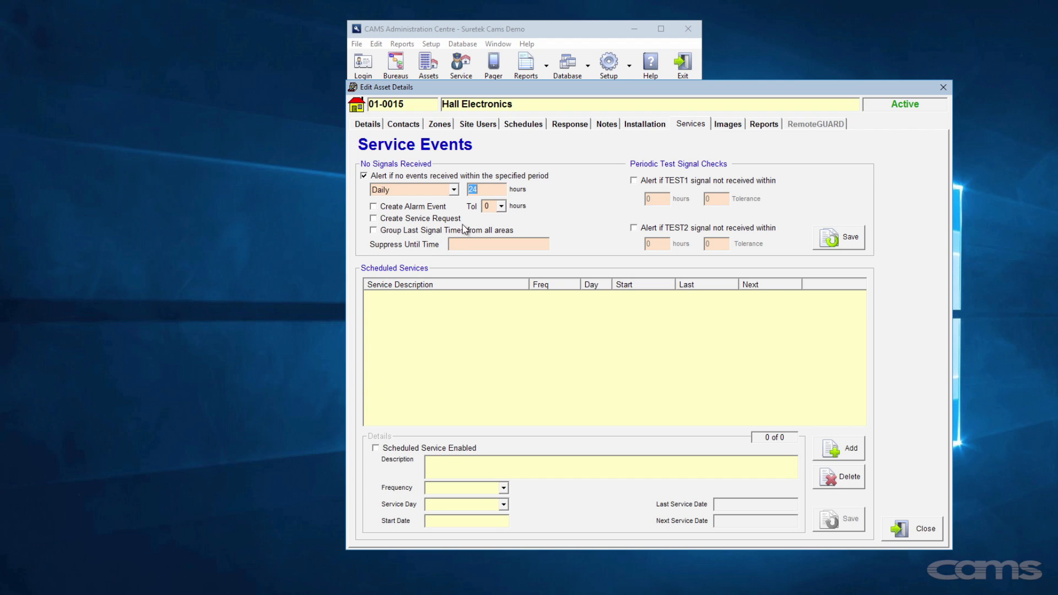
pyautogui.click(501, 206)
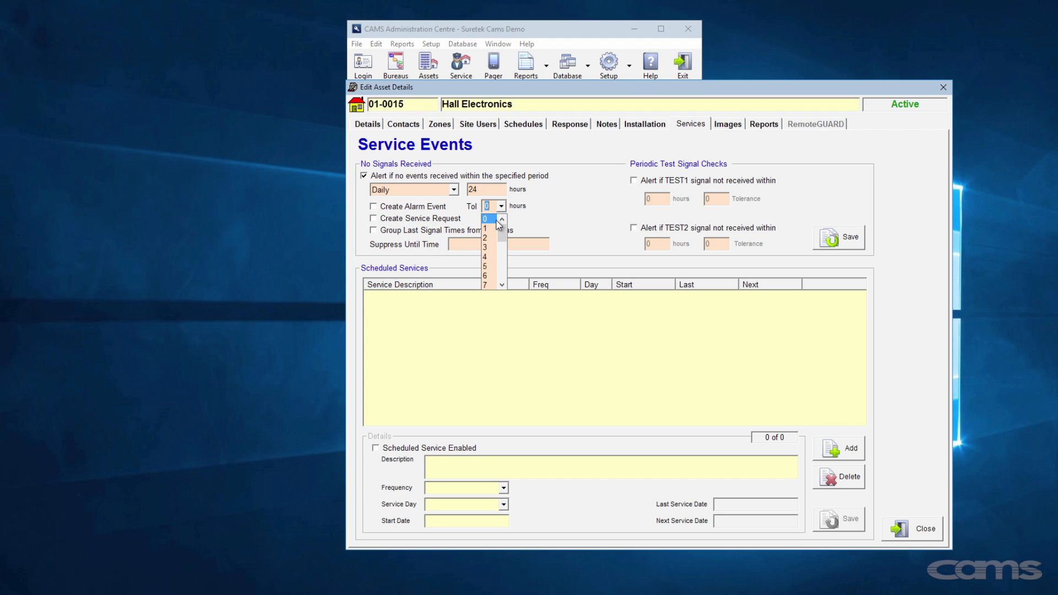
pyautogui.click(493, 229)
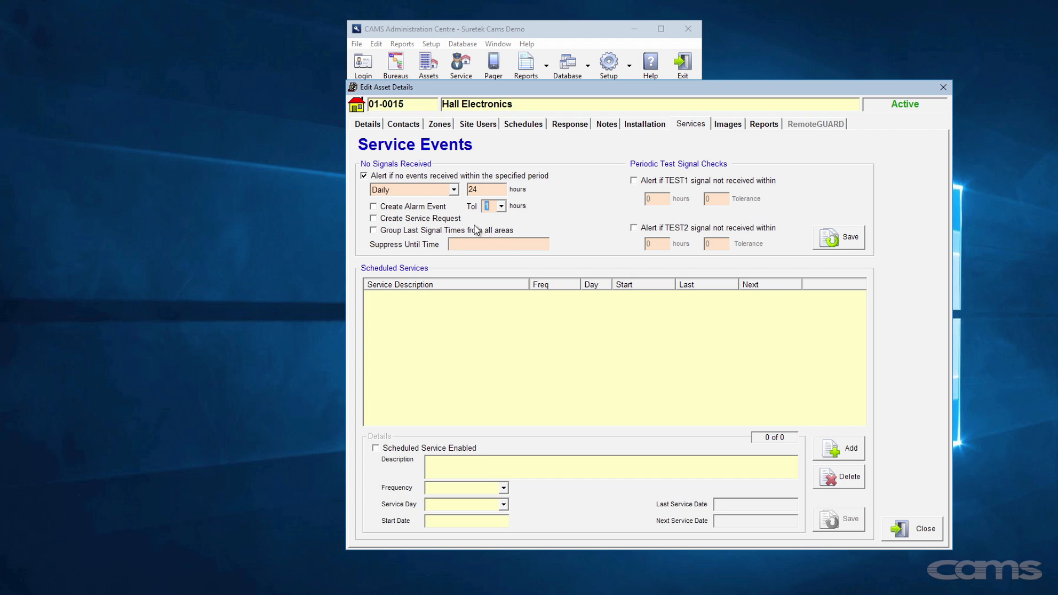
pyautogui.click(421, 210)
pyautogui.click(416, 219)
# - Enable the TEST1 check at 24 hours with tolerance 1 and save the alerts
pyautogui.click(642, 182)
pyautogui.click(651, 196)
pyautogui.write('24')
pyautogui.click(713, 196)
pyautogui.write('1')
pyautogui.click(832, 237)
pyautogui.click(728, 126)
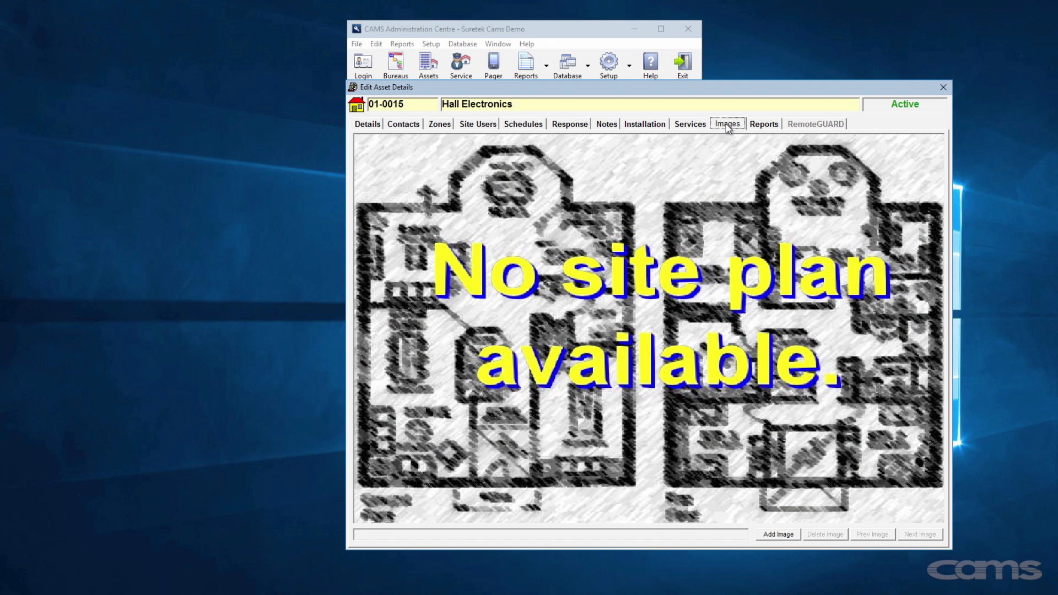